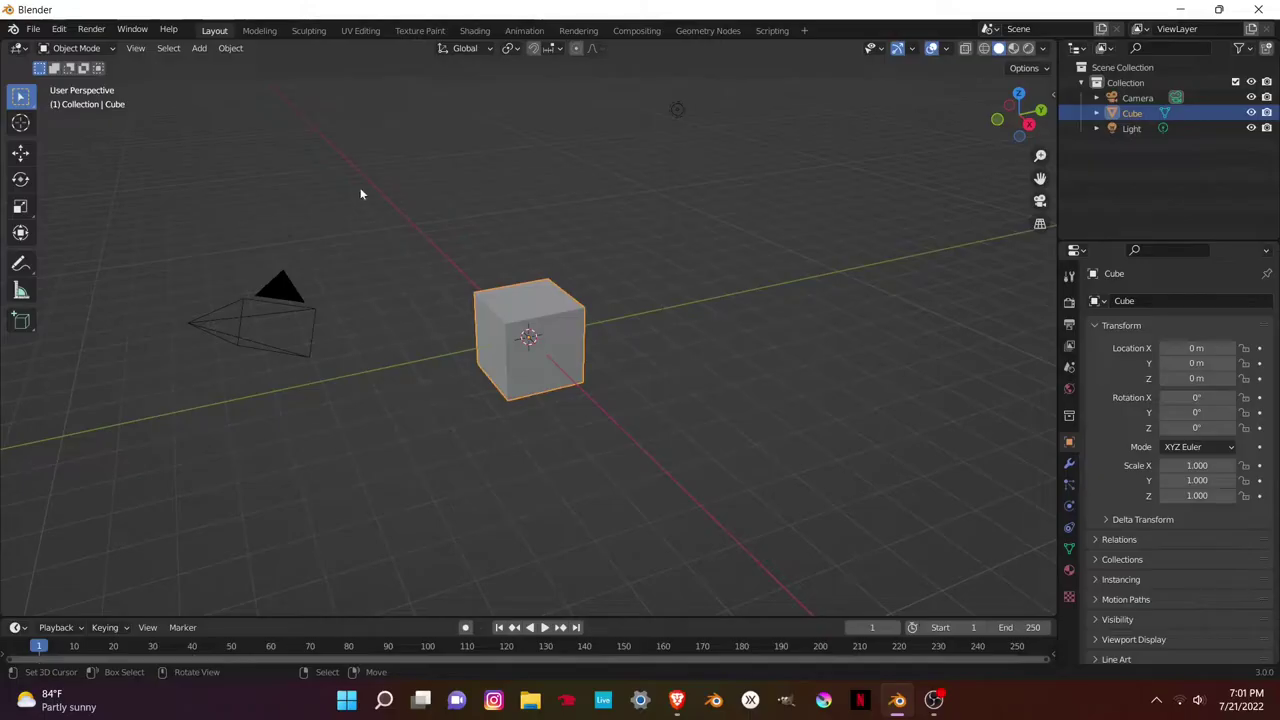
- Delete the default camera, cube and light from the scene
key(a)
key(x)
click(682, 467)
- Add a 12-vertex circle mesh at the origin and shrink it
key(shift+a)
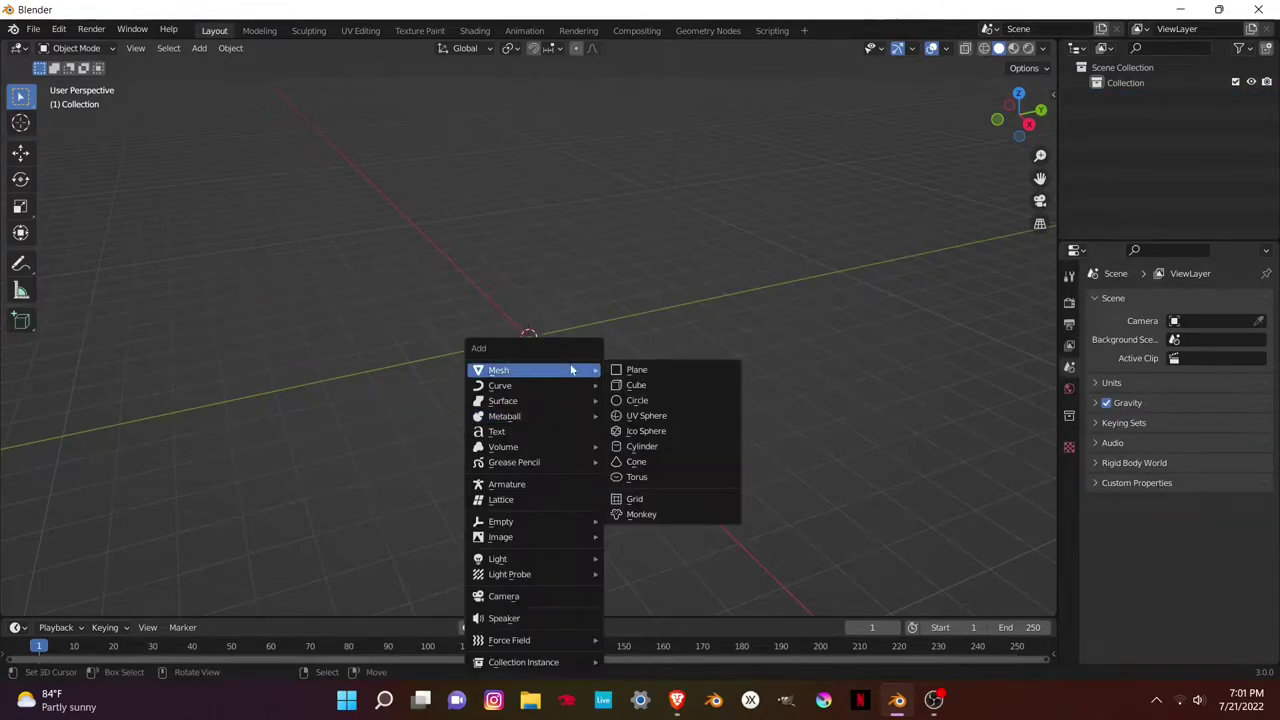
click(625, 400)
click(126, 605)
click(196, 437)
text(12)
key(Return)
key(s)
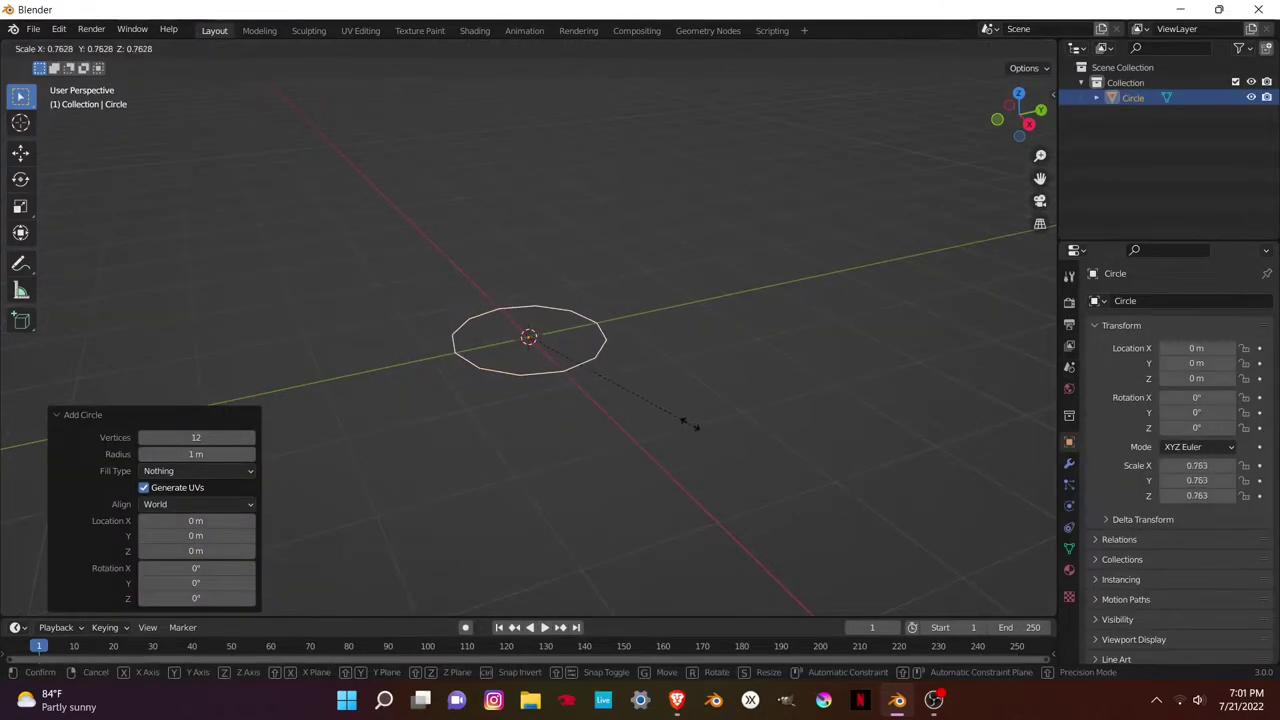
click(683, 446)
- Fill the circle, extrude it upward and widen the top face to 1.480
key(Tab)
key(f)
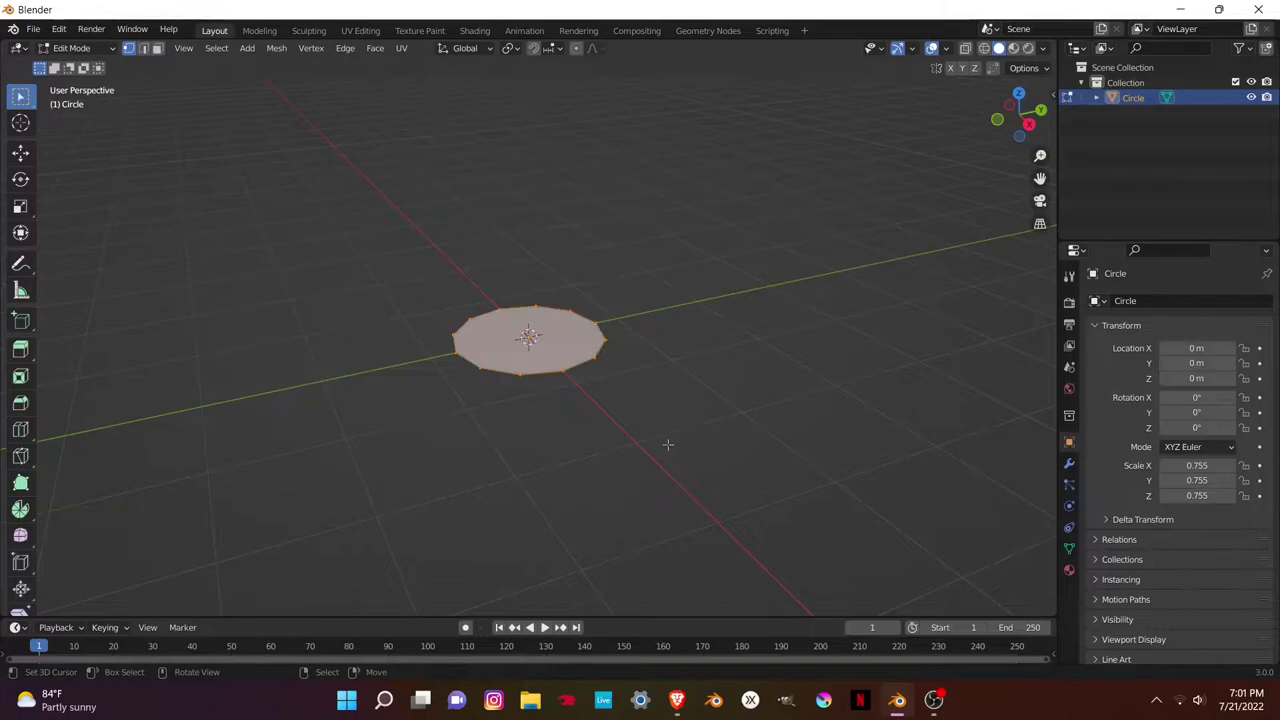
key(KP_1)
key(e)
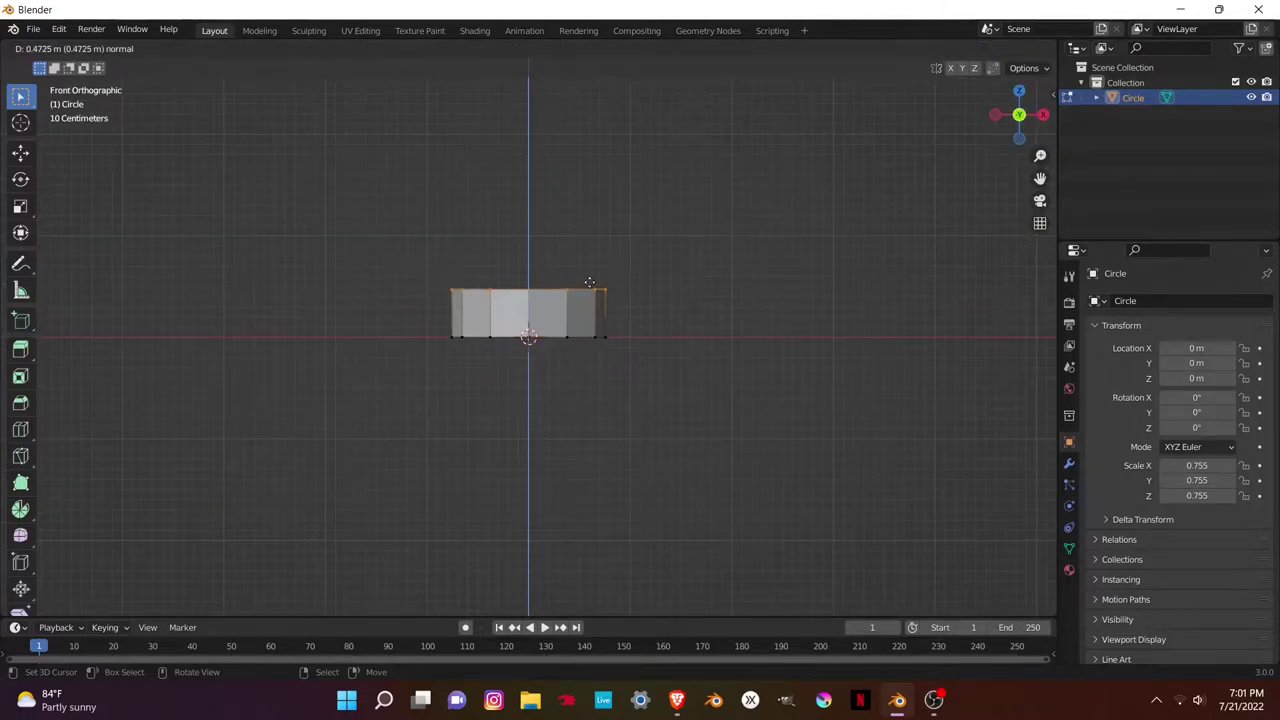
click(589, 283)
key(s)
click(619, 282)
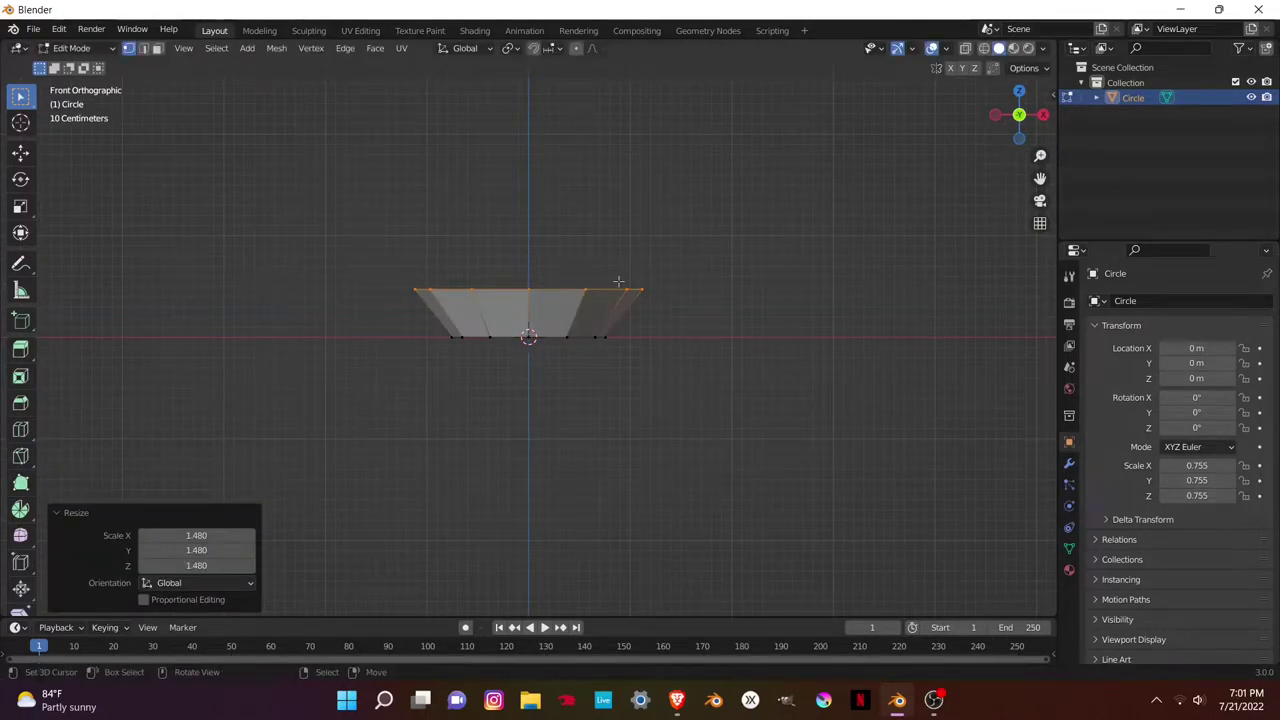
- Extrude the top face upward again and narrow it to 0.447
key(e)
click(622, 162)
key(s)
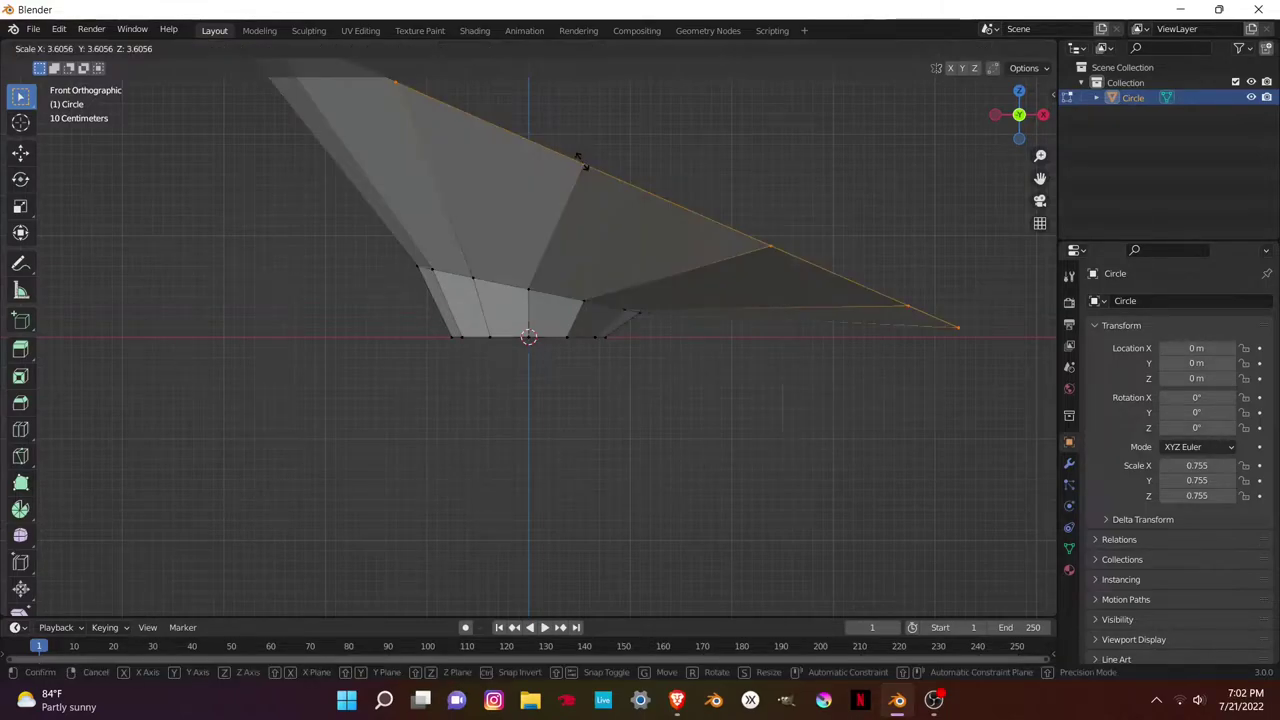
click(623, 158)
shift+middle_drag(718, 206, 718, 313)
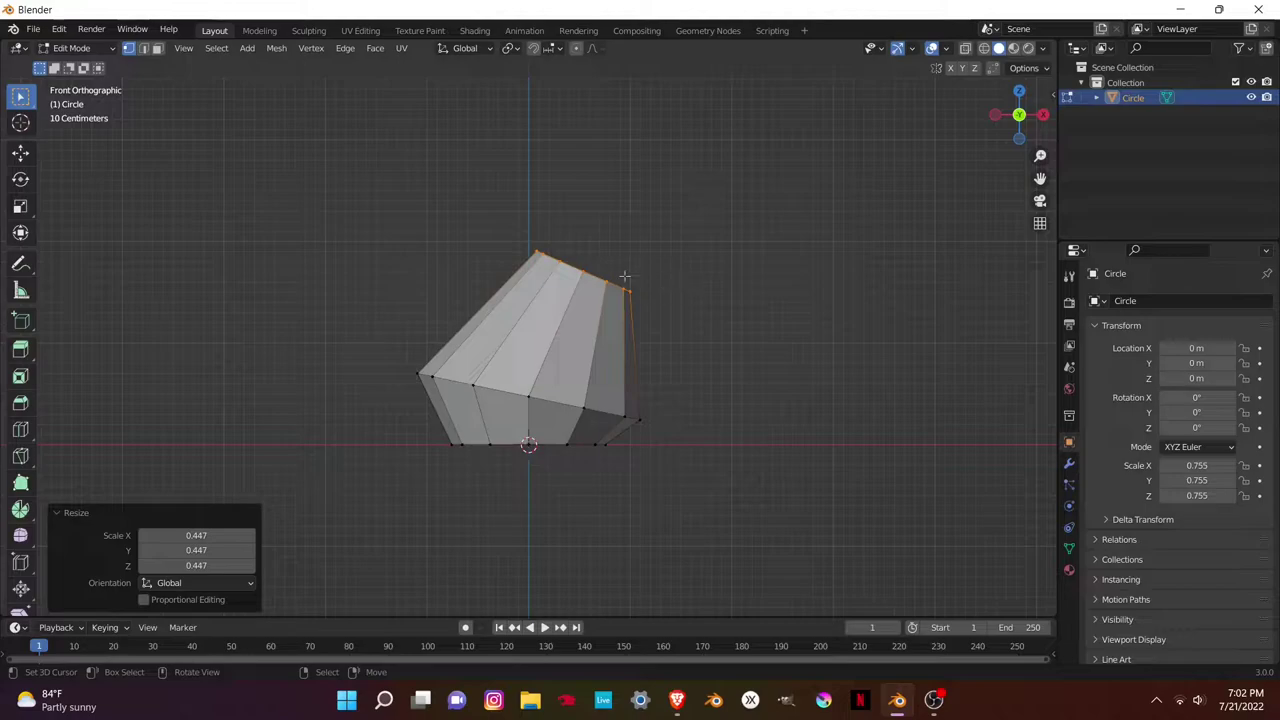
- Extrude and raise a neck ring, scaling it to 0.514 then 0.941
key(e)
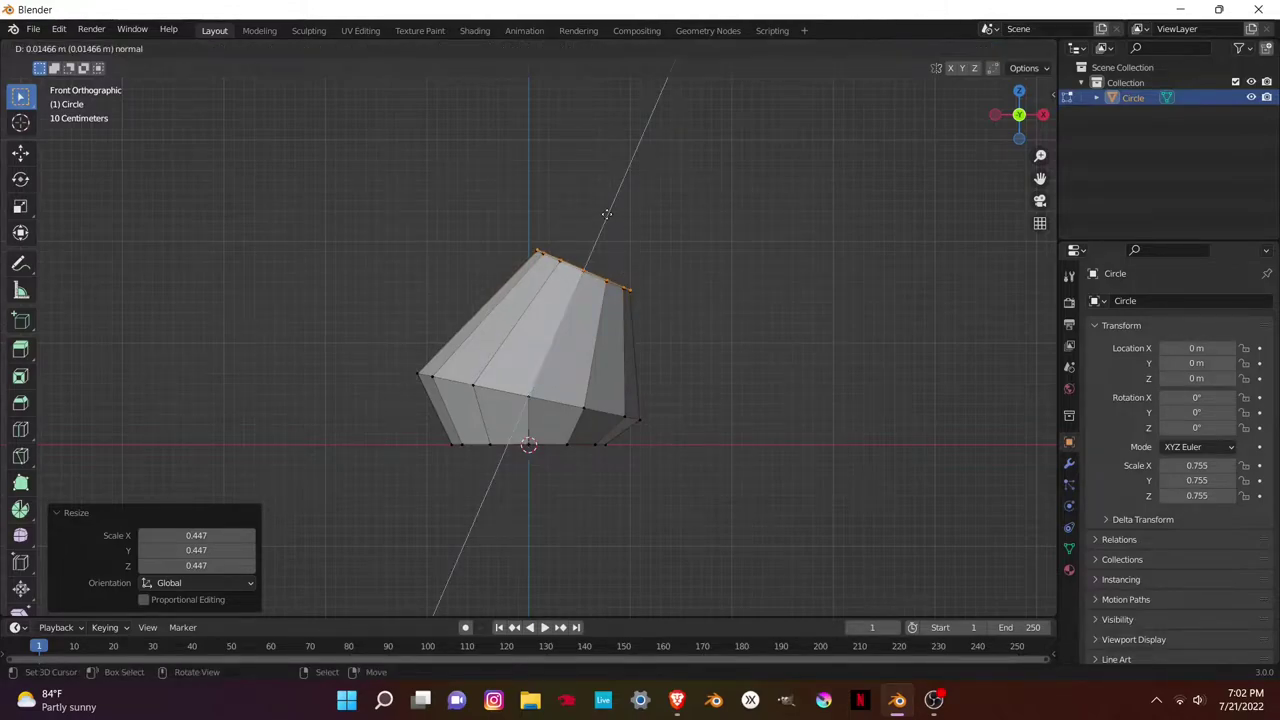
right_click(601, 211)
key(g)
key(s)
click(625, 204)
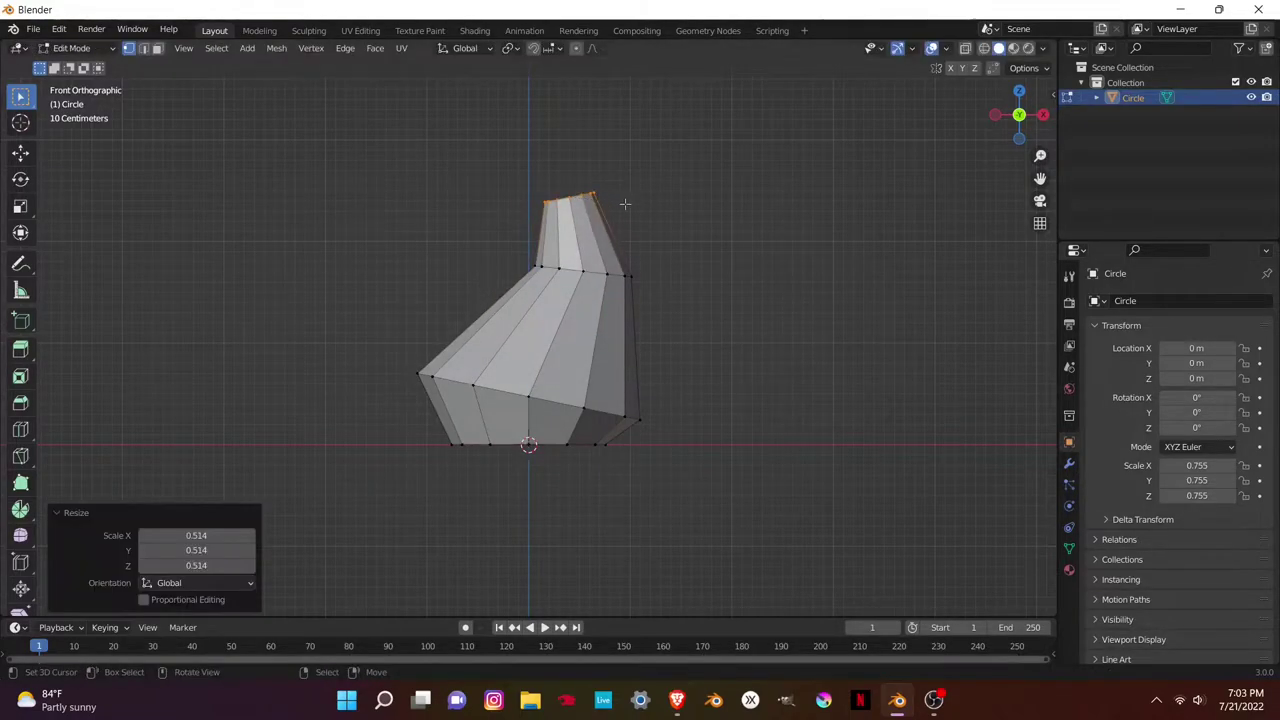
key(s)
click(615, 205)
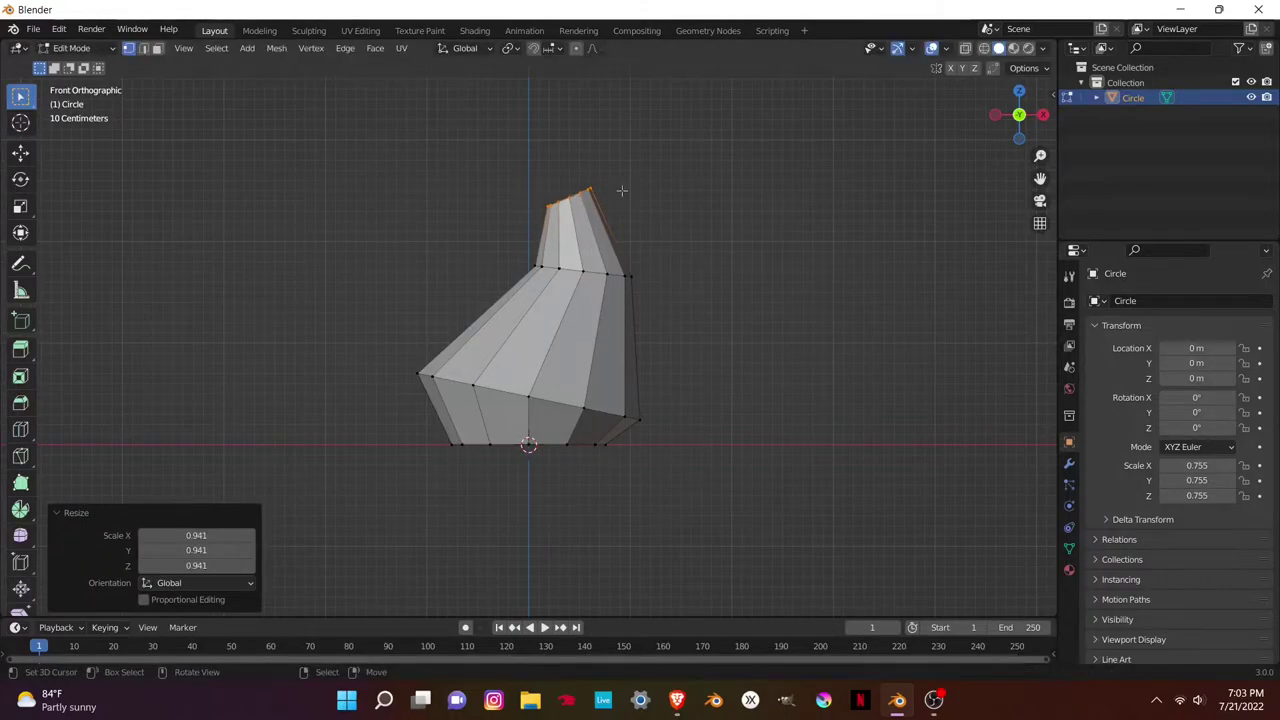
- Delete the top face so the stem is open
middle_drag(610, 205, 590, 210)
key(x)
click(527, 242)
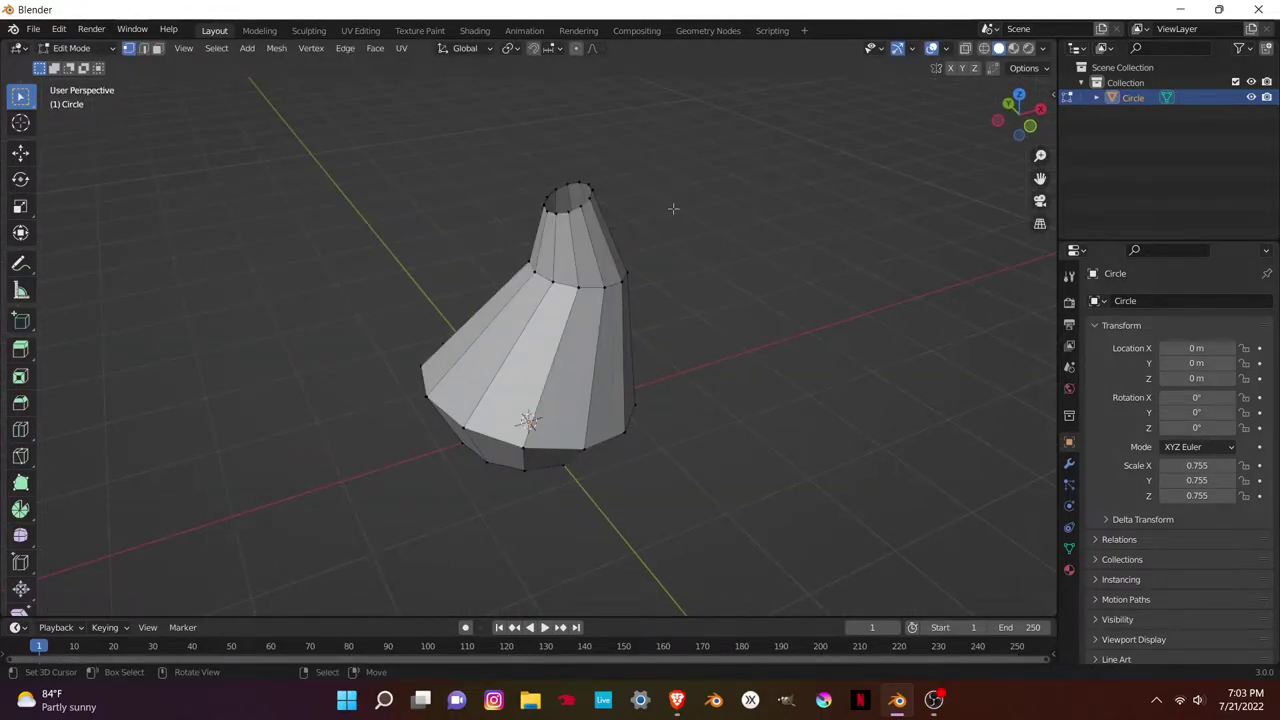
- Give the stem level 2 subdivision and smooth shading
key(Tab)
key(ctrl+2)
click(59, 30)
click(110, 162)
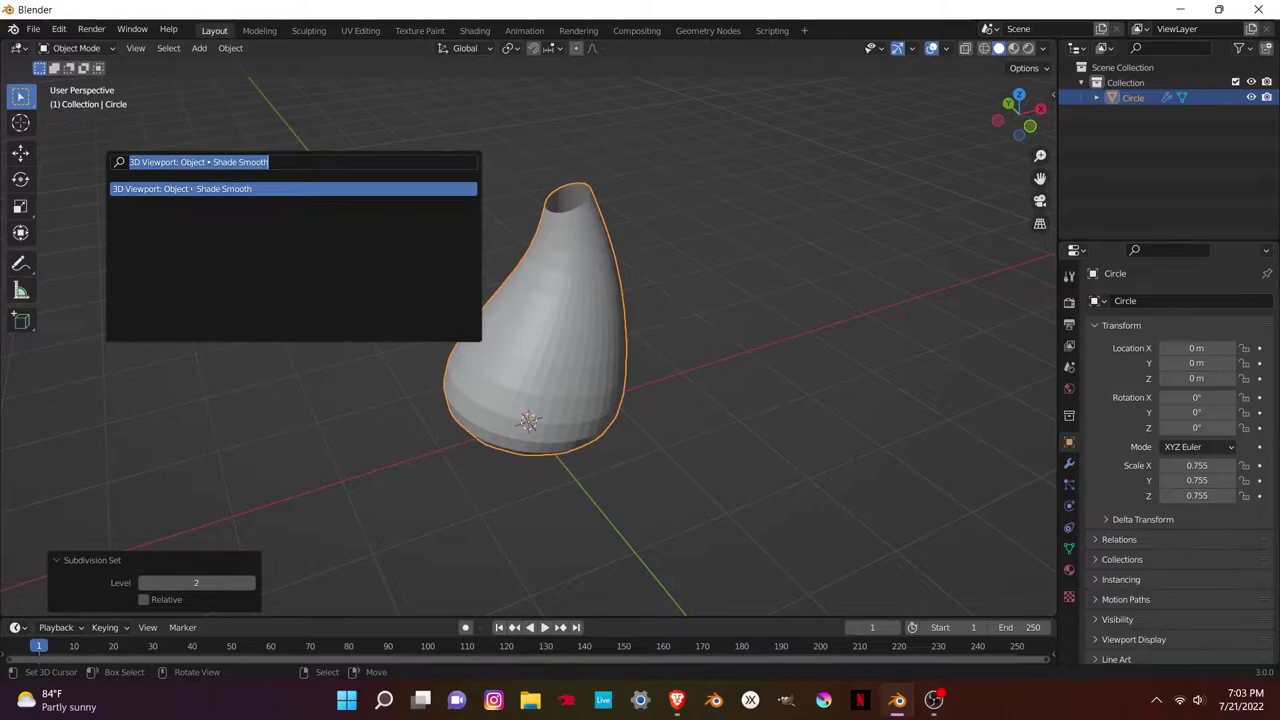
key(Return)
- Select the stem's top rim loop and snap the 3D cursor to its centre
key(Tab)
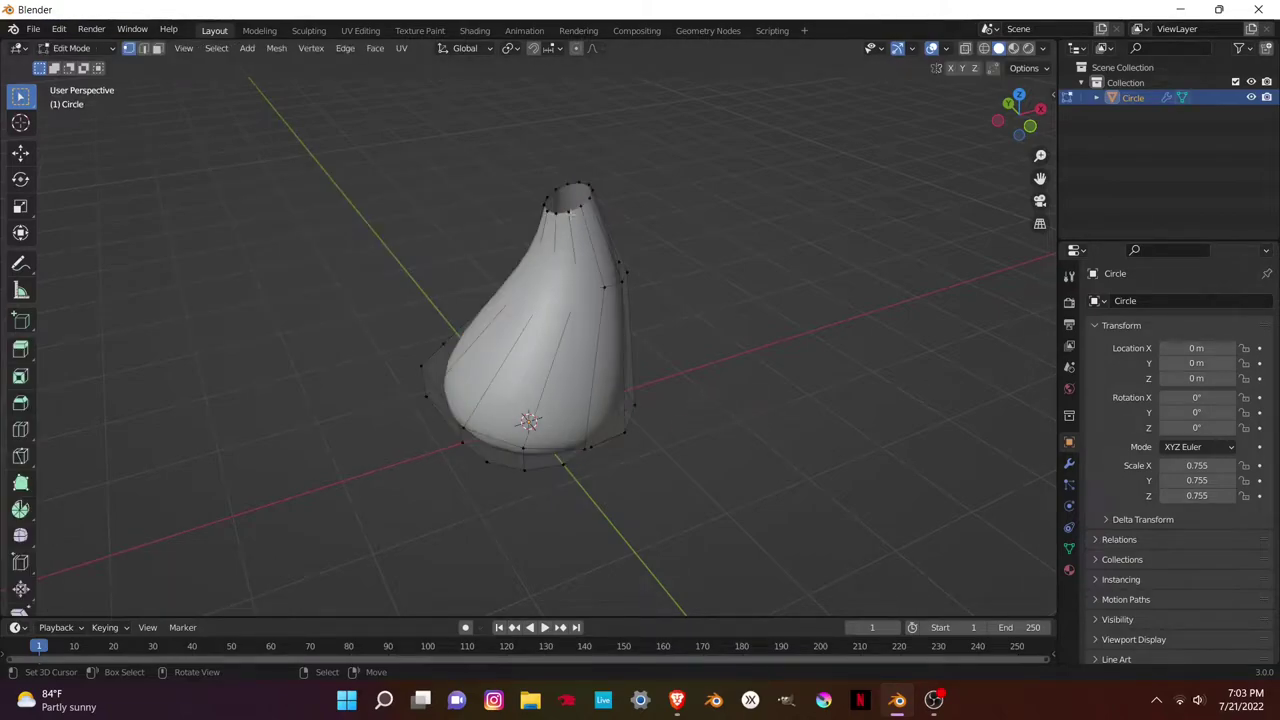
ctrl+click(571, 198)
key(shift+s)
click(575, 245)
key(Tab)
key(shift+a)
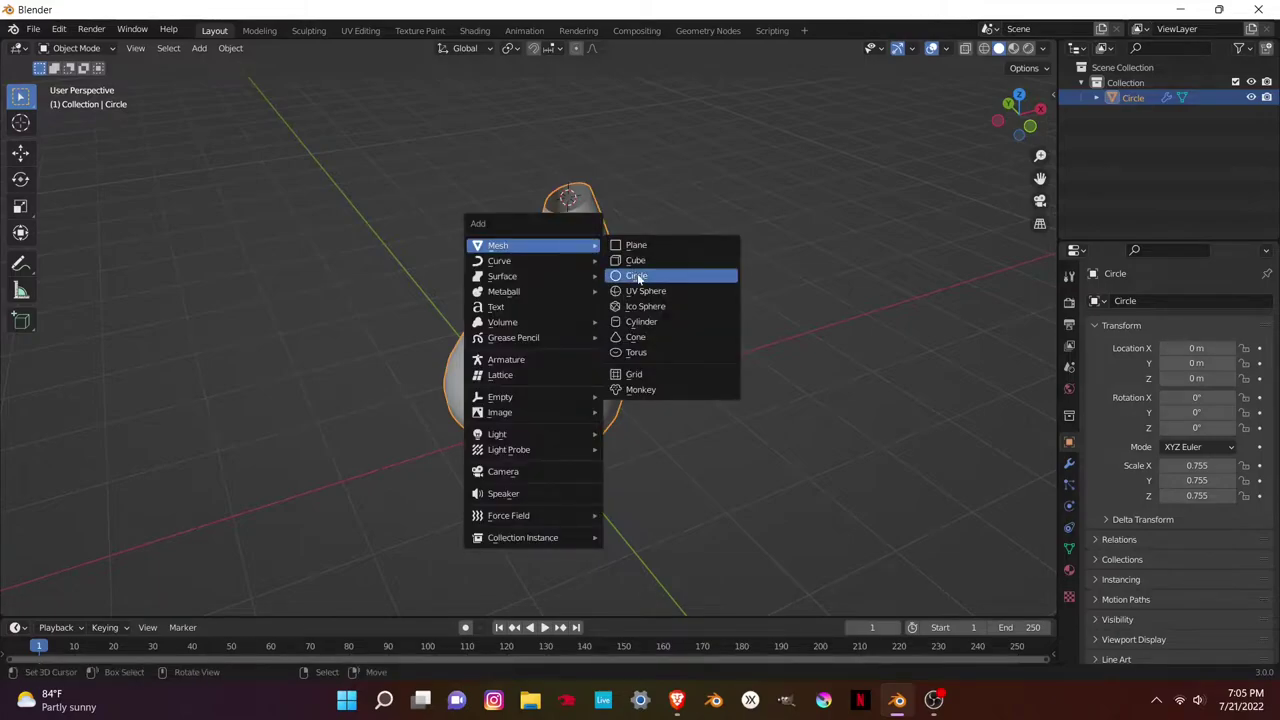
- Add a new circle at the stem's top and enlarge it
click(662, 277)
key(Tab)
key(s)
click(723, 255)
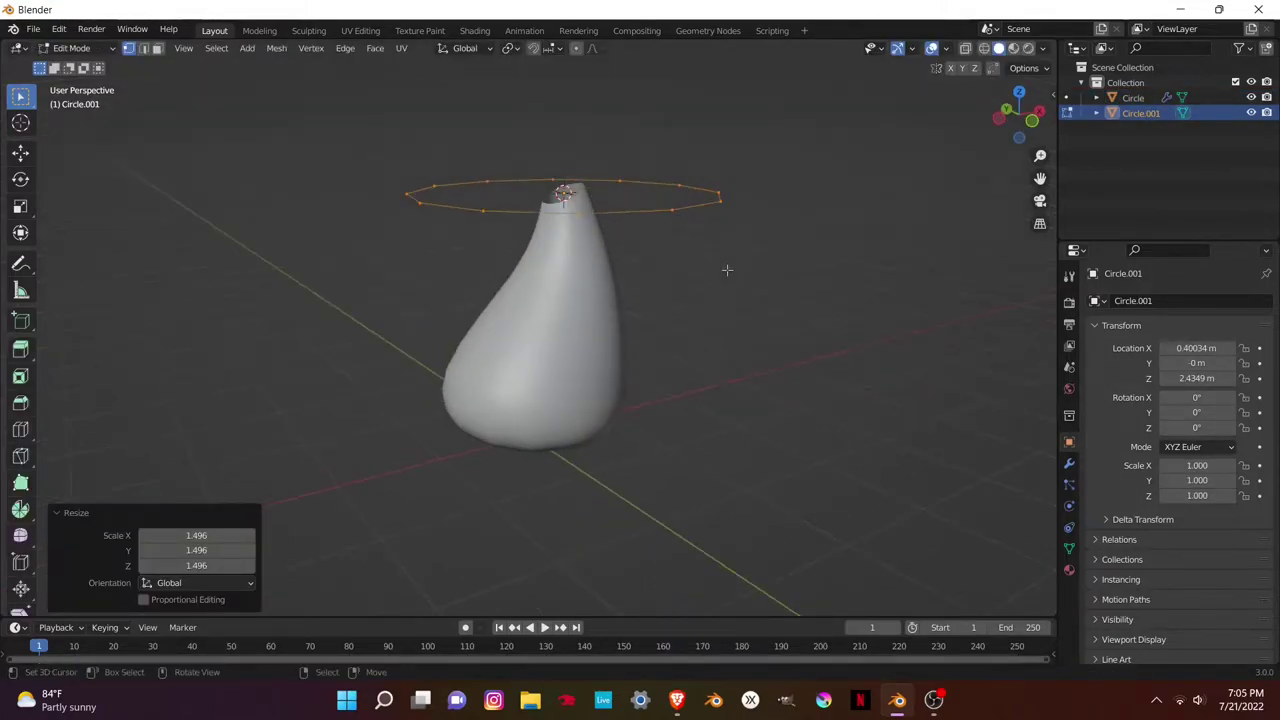
click(1007, 107)
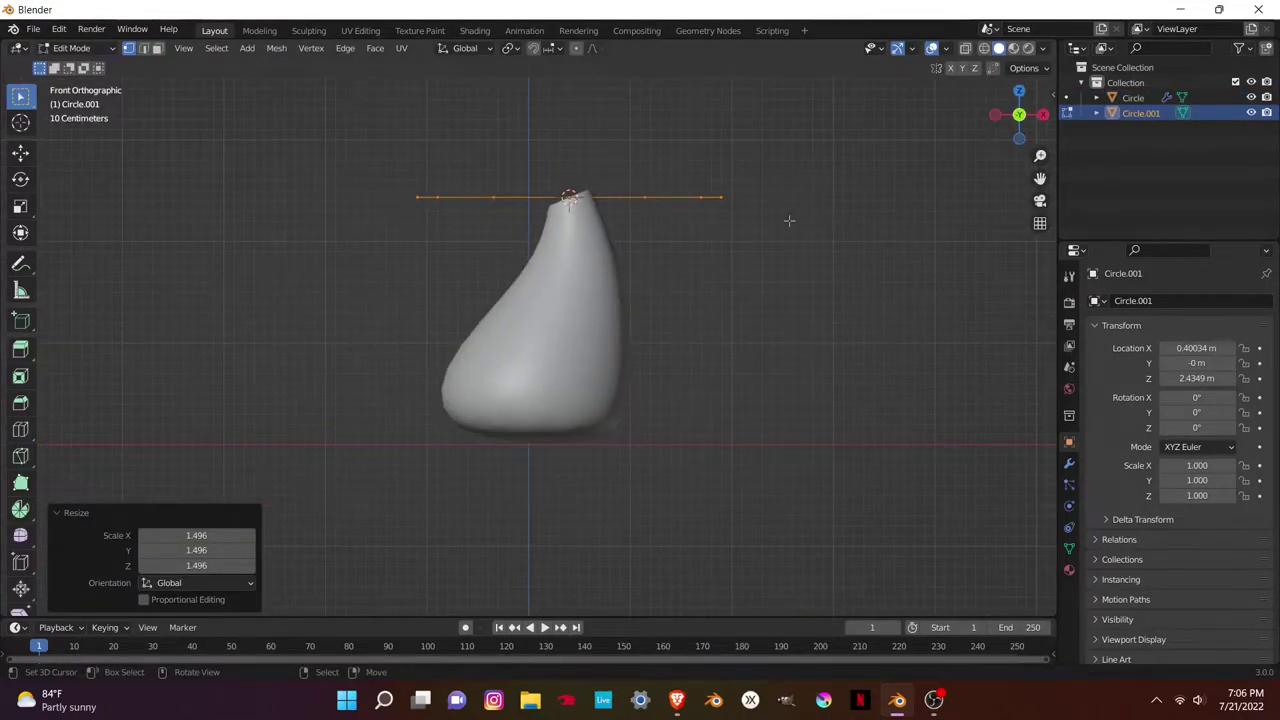
- Extrude the circle upward into a band and widen its top ring to 1.159
key(e)
click(780, 178)
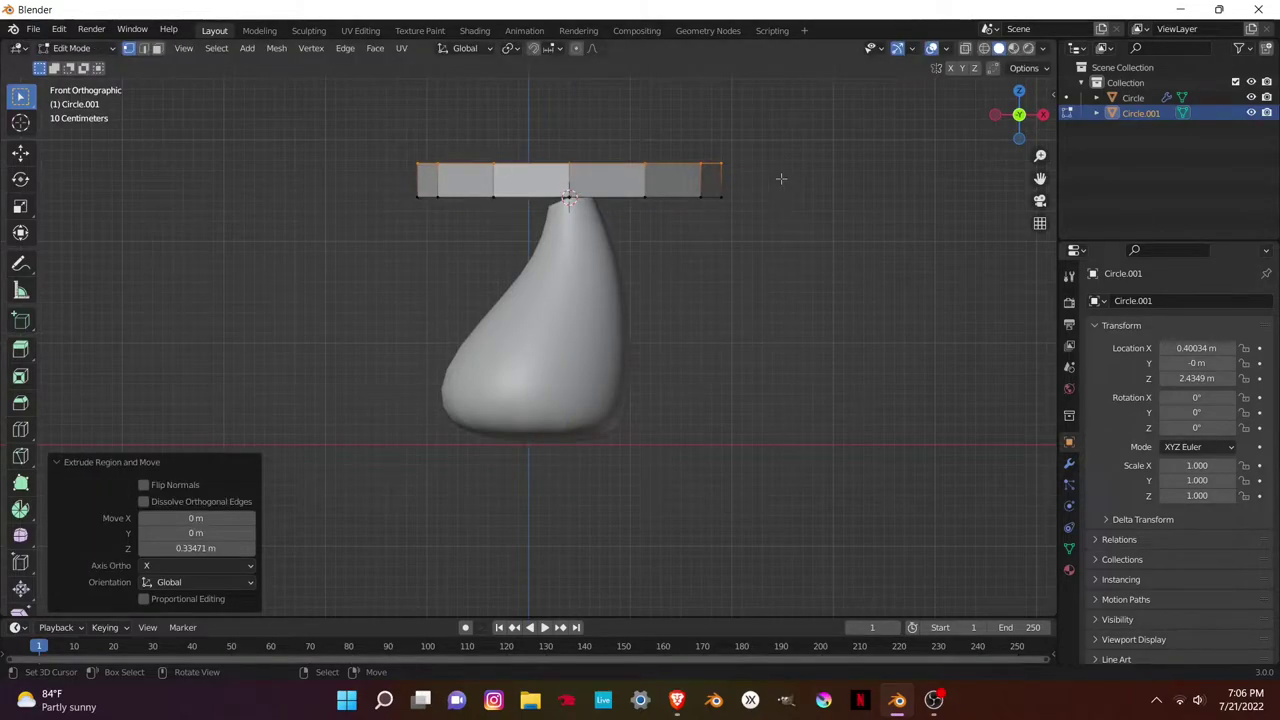
key(s)
click(823, 214)
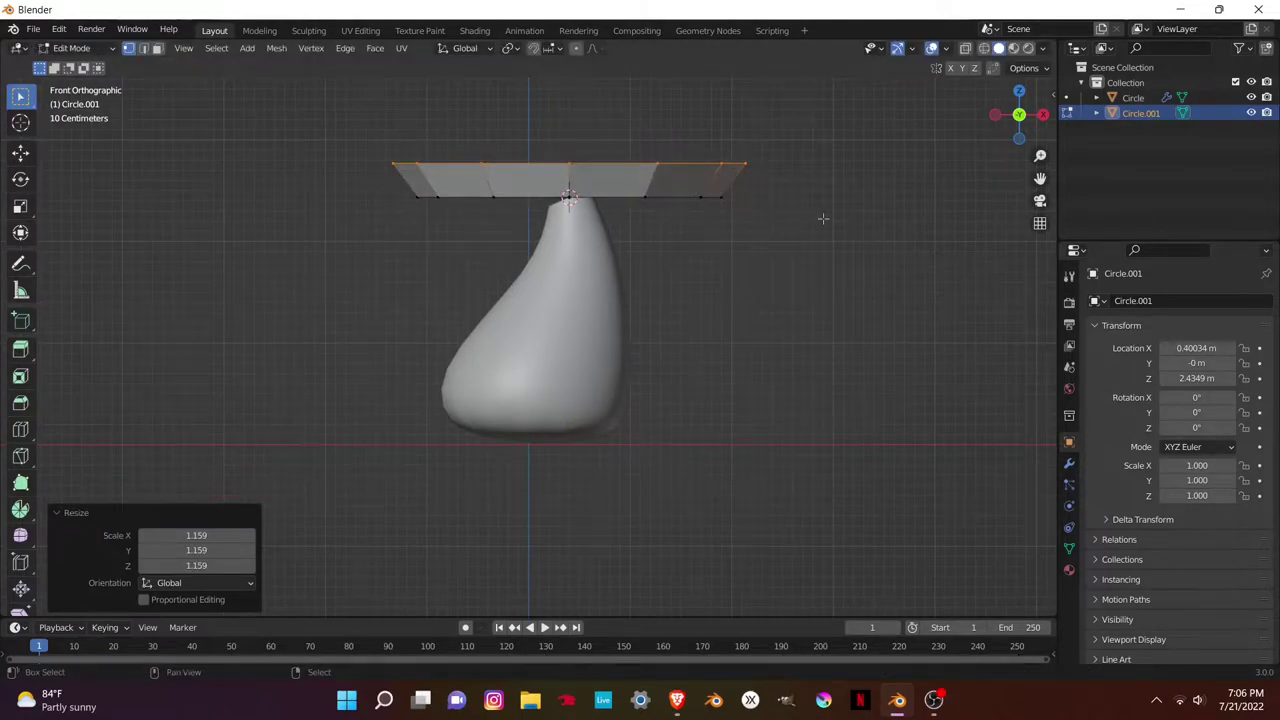
shift+middle_drag(816, 178, 814, 293)
- Extrude the top ring up again and narrow it to 0.481 for a sloped cap
key(e)
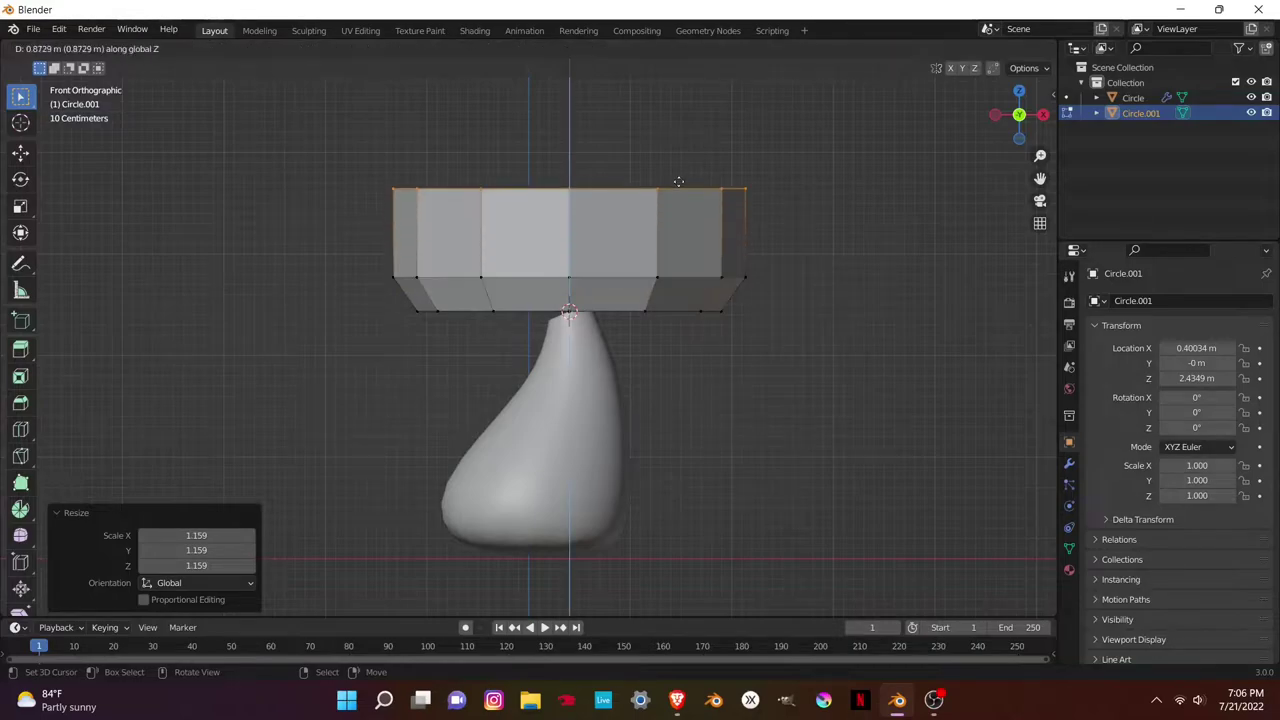
click(680, 172)
key(s)
click(620, 168)
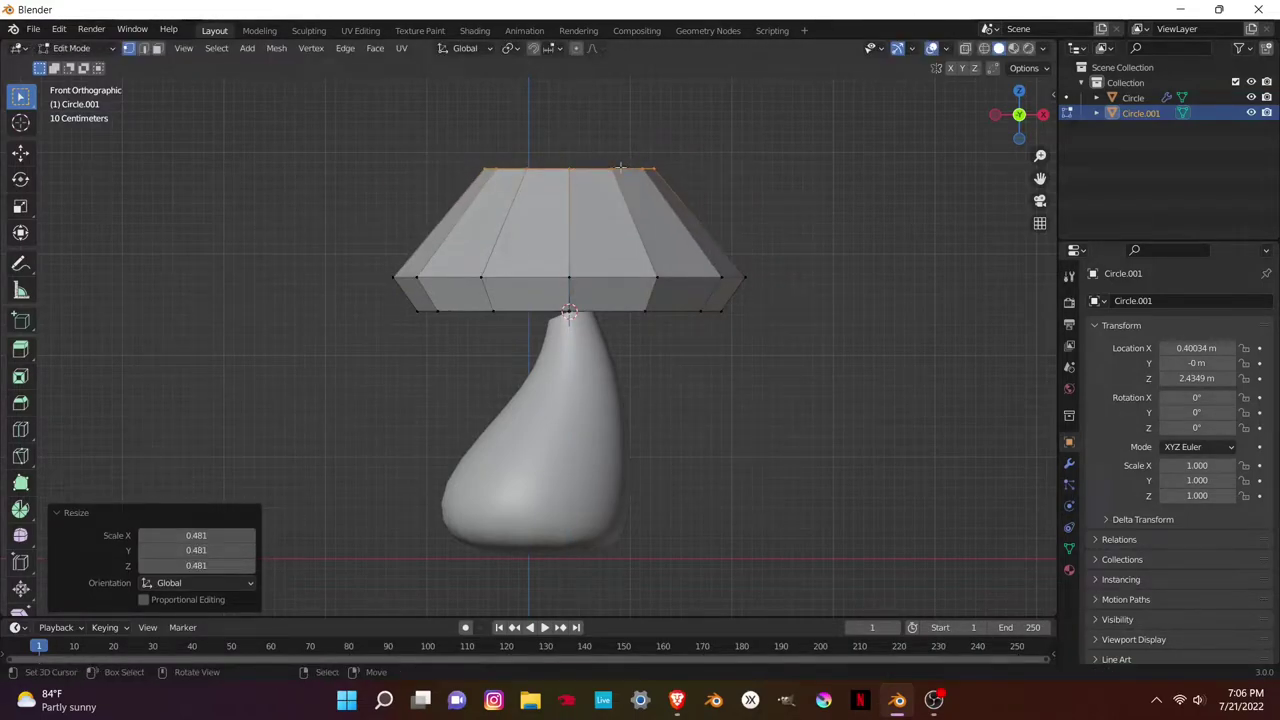
middle_drag(620, 168, 601, 236)
- Fill the cap's top opening and bevel its top rim
key(f)
key(ctrl+b)
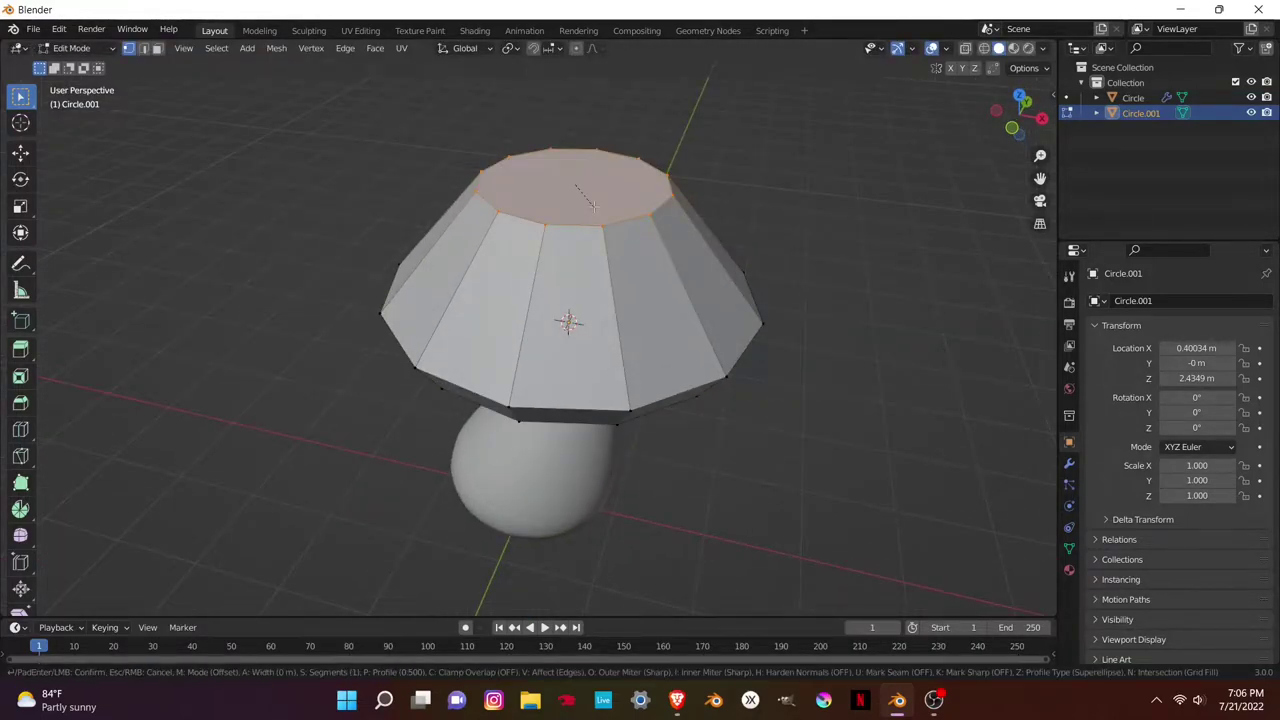
scroll(602, 240, down, 1)
click(601, 244)
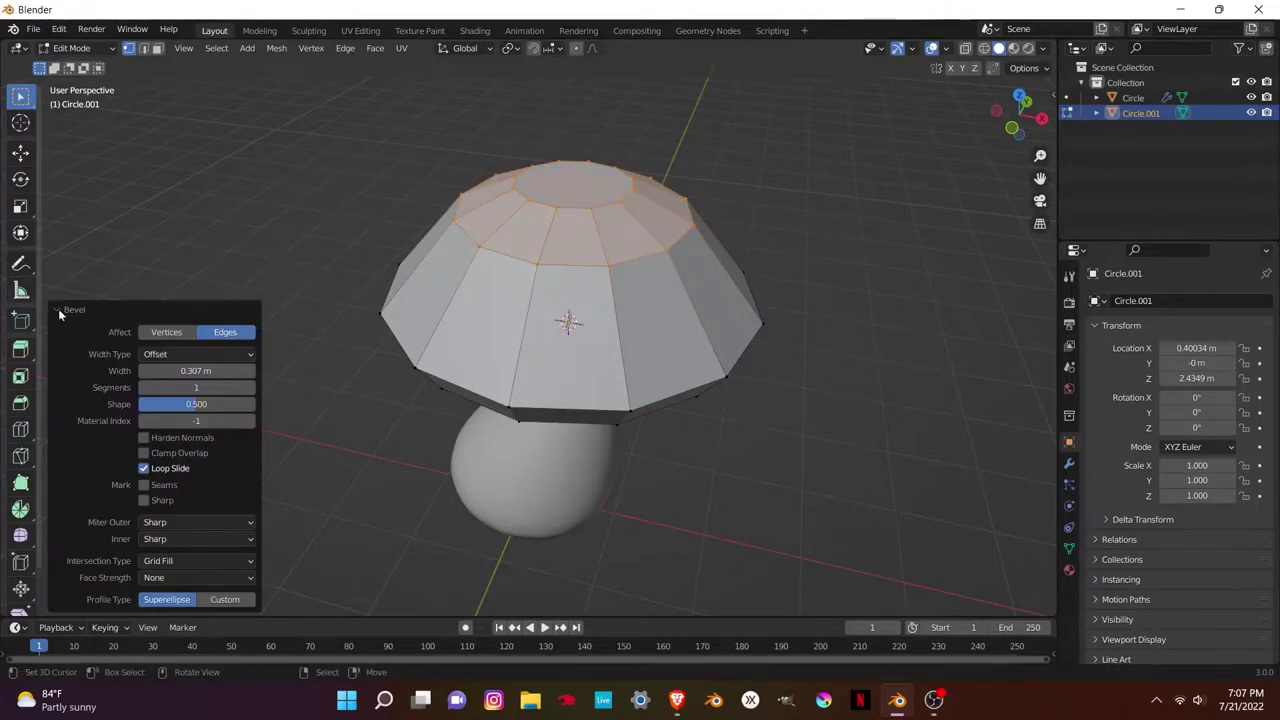
click(58, 308)
mouse_move(58, 308)
middle_down()
mouse_move(535, 276)
mouse_move(461, 224)
middle_up()
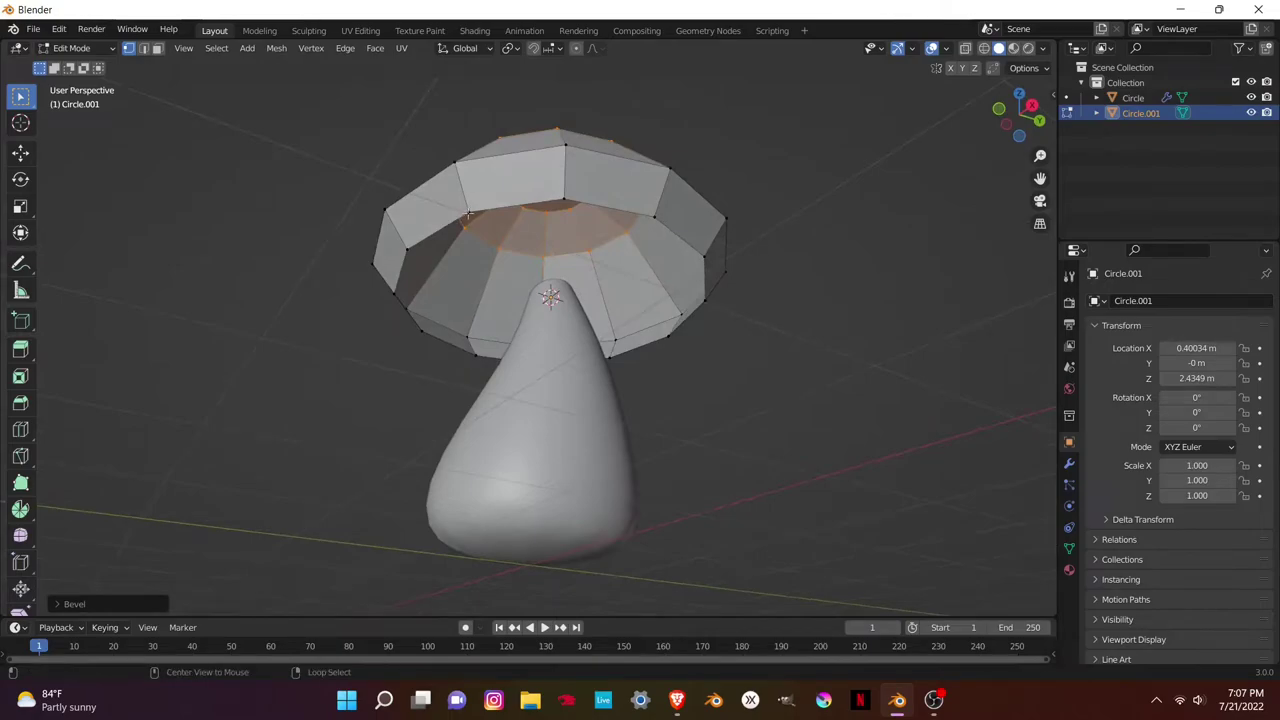
- Fill the cap's underside opening and inset it to form a border ring
alt+click(525, 264)
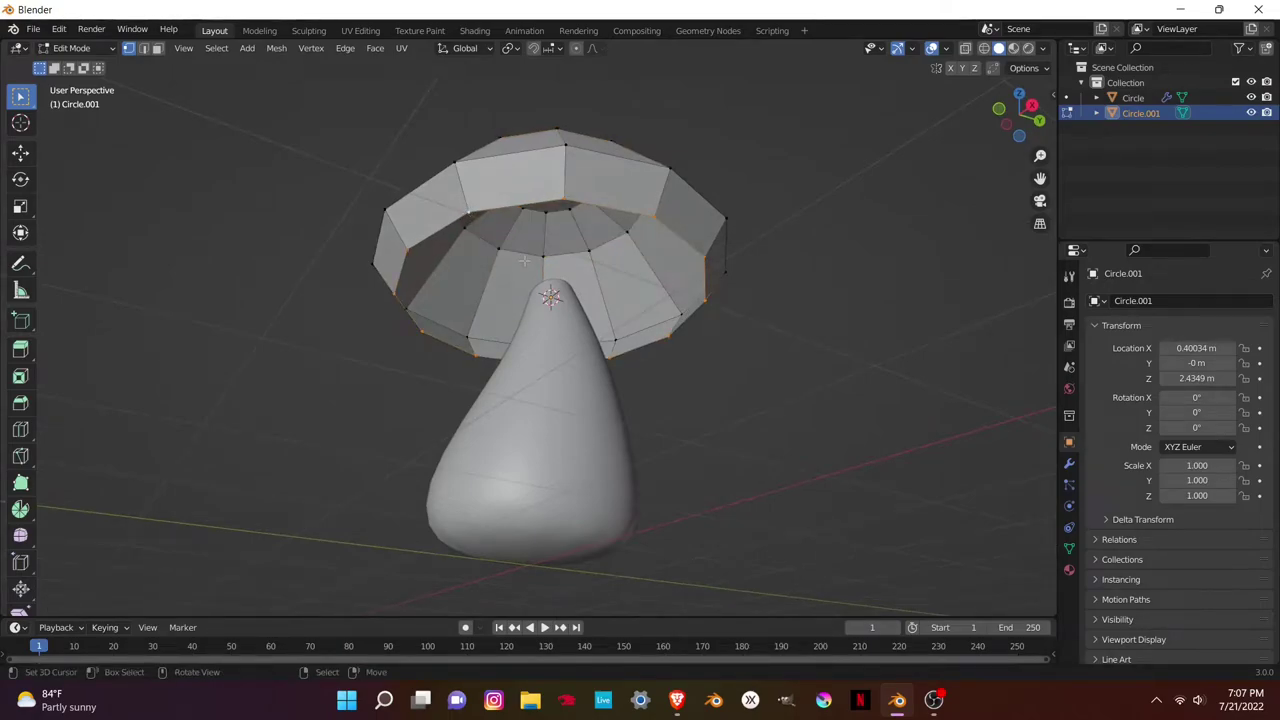
key(f)
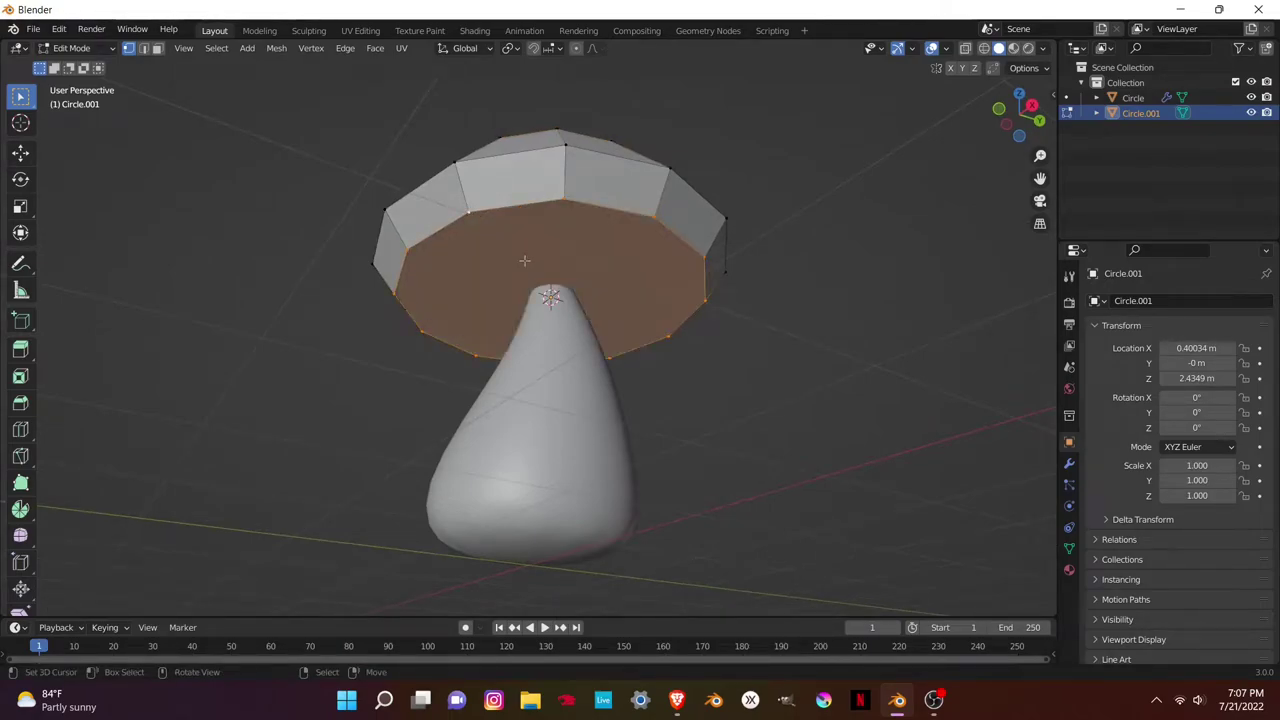
key(ctrl+b)
click(595, 247)
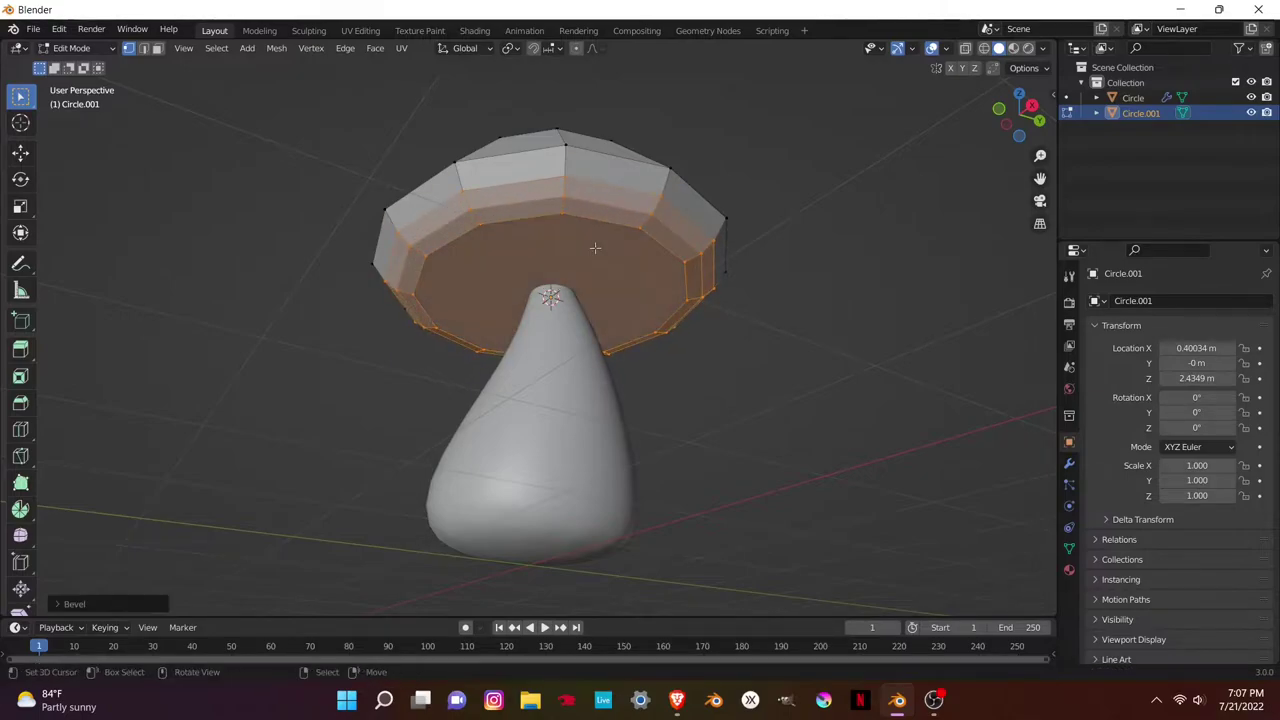
- Push the central underside face up into the cap to form a recess
click(157, 48)
click(518, 257)
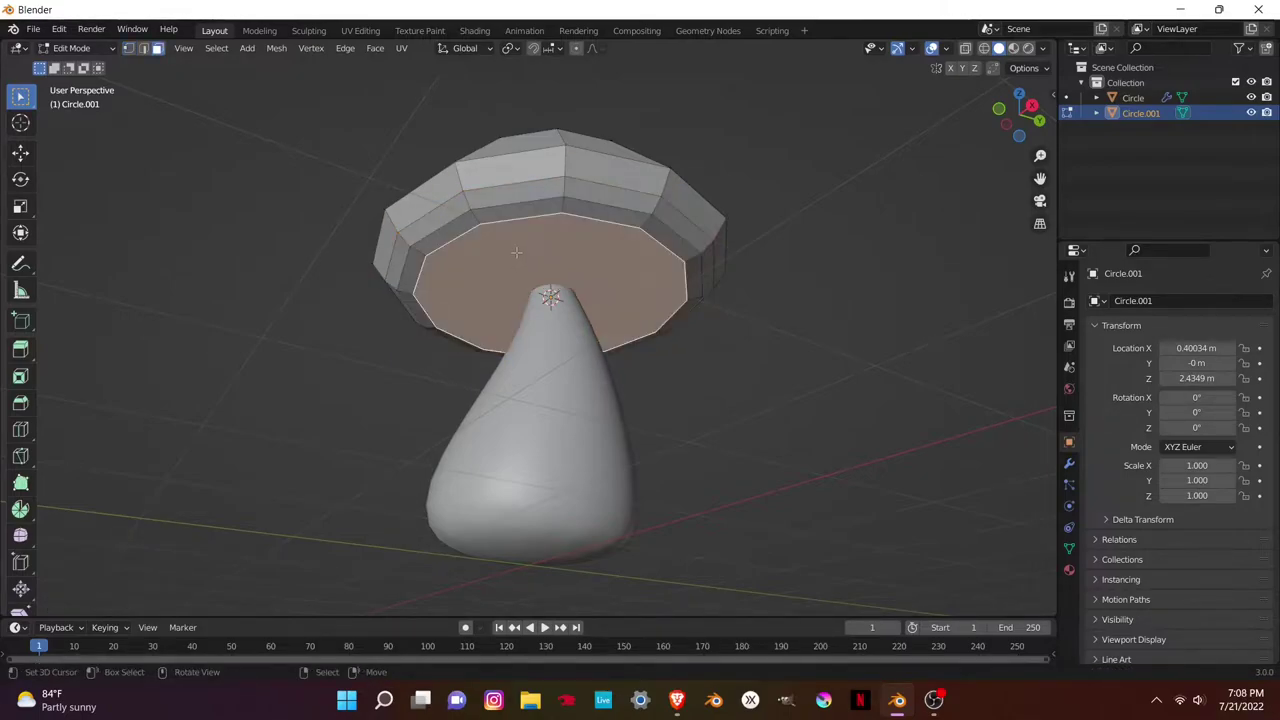
key(g)
click(516, 245)
middle_drag(516, 245, 504, 313)
- With X-ray on, move the whole cap and tilt it at an angle on the stem
key(a)
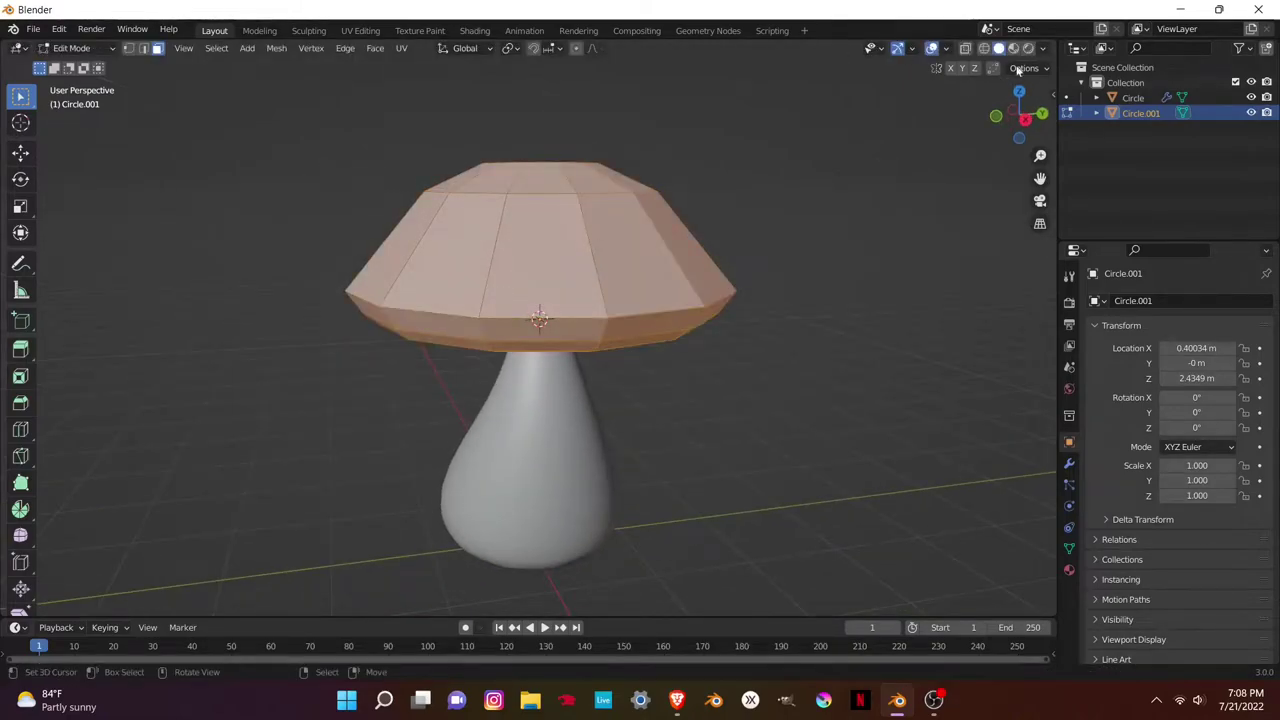
click(965, 48)
mouse_move(880, 180)
middle_down()
mouse_move(851, 222)
mouse_move(643, 217)
mouse_move(644, 241)
mouse_move(763, 217)
mouse_move(816, 232)
mouse_move(771, 266)
mouse_move(757, 371)
mouse_move(733, 361)
middle_up()
key(g)
click(837, 240)
key(r)
click(646, 209)
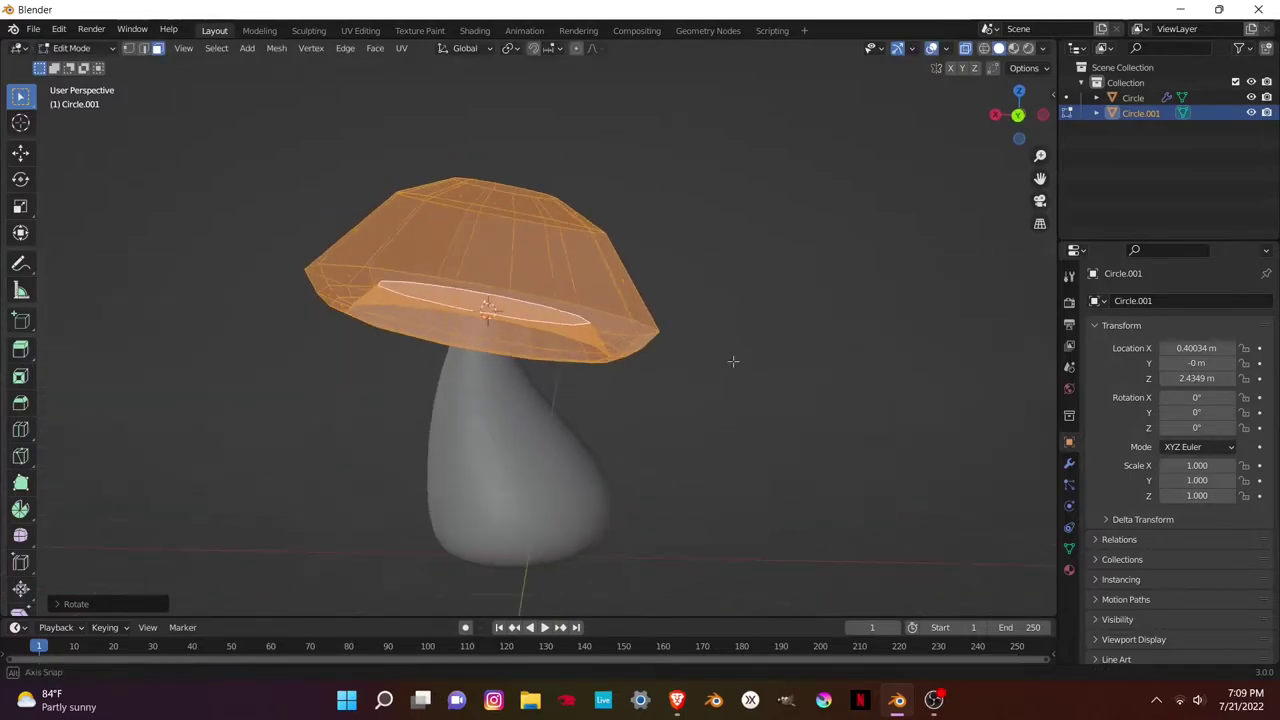
- Turn X-ray off and return to Object Mode to view the smoothed cap
click(965, 49)
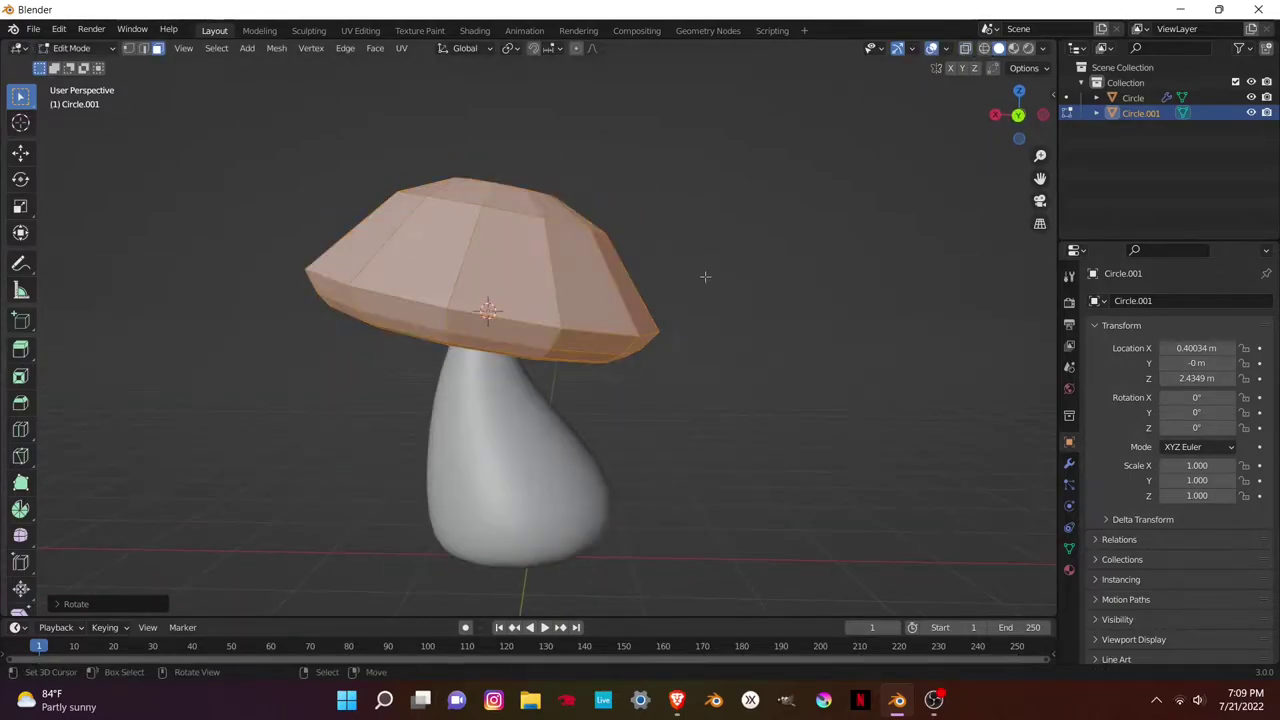
middle_drag(721, 276, 827, 292)
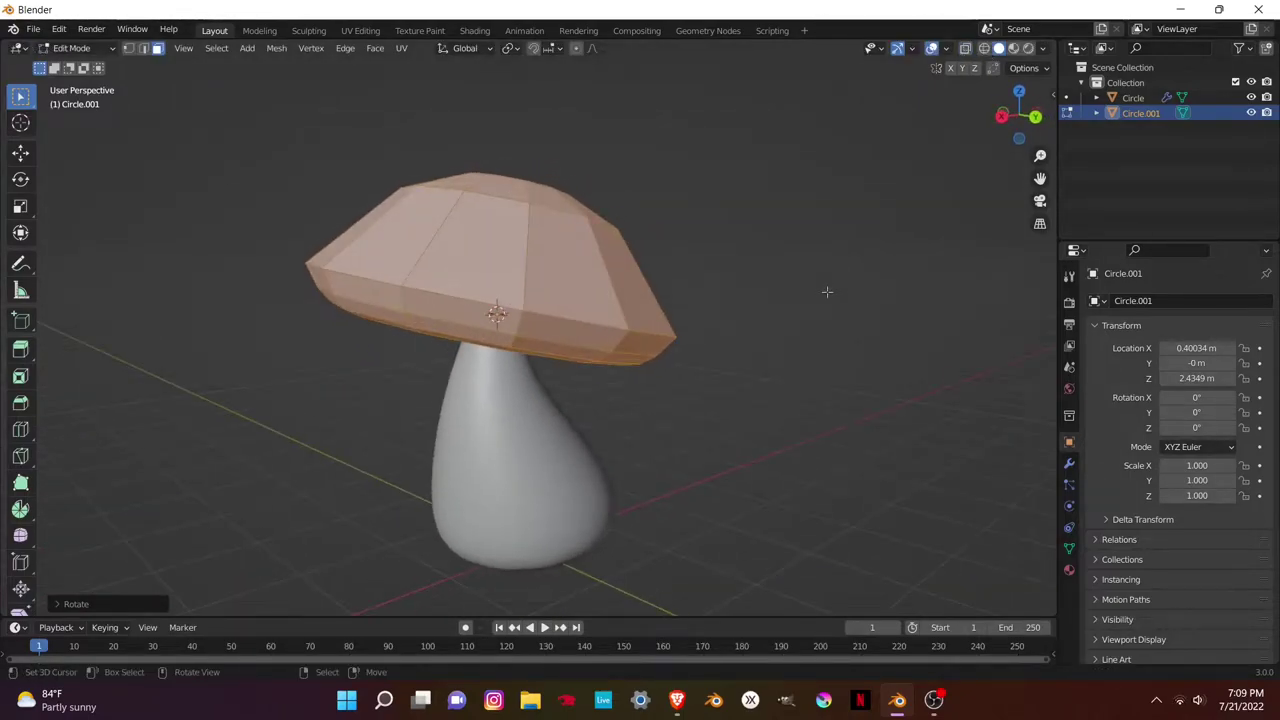
key(Tab)
click(59, 30)
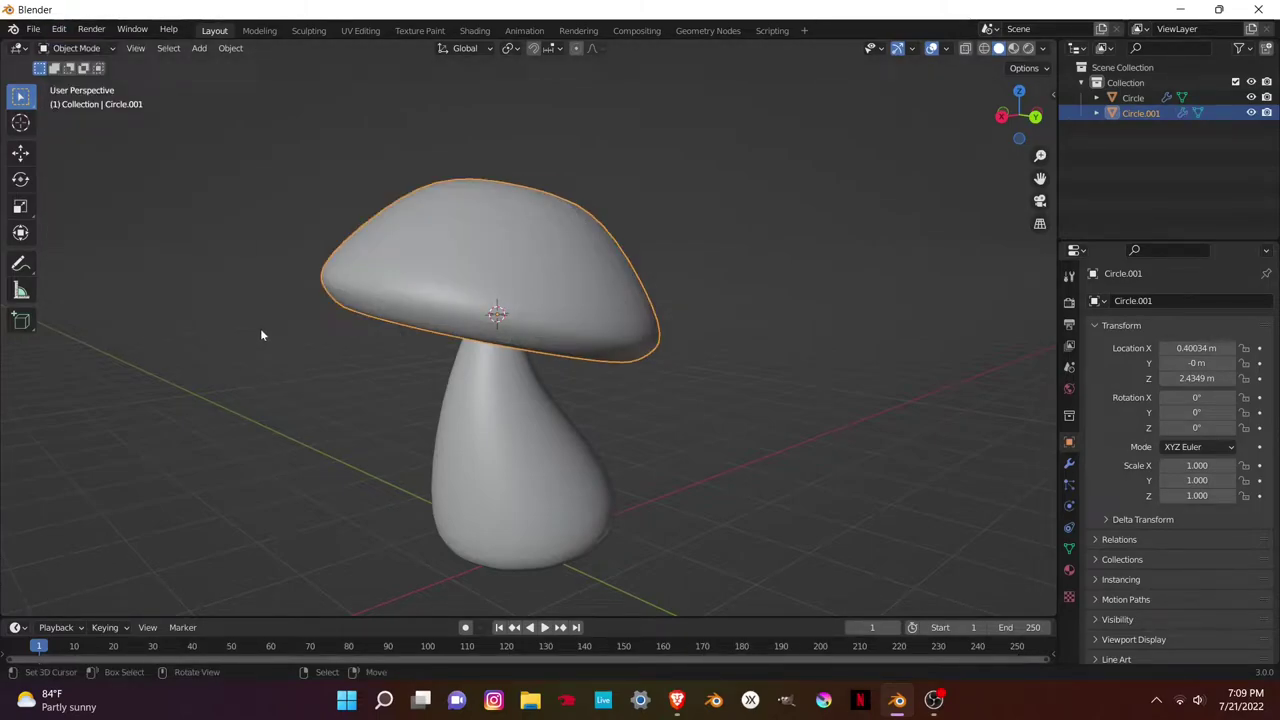
middle_drag(261, 335, 180, 357)
key(shift+a)
- Add a cube, shrink it and flatten its height
click(560, 266)
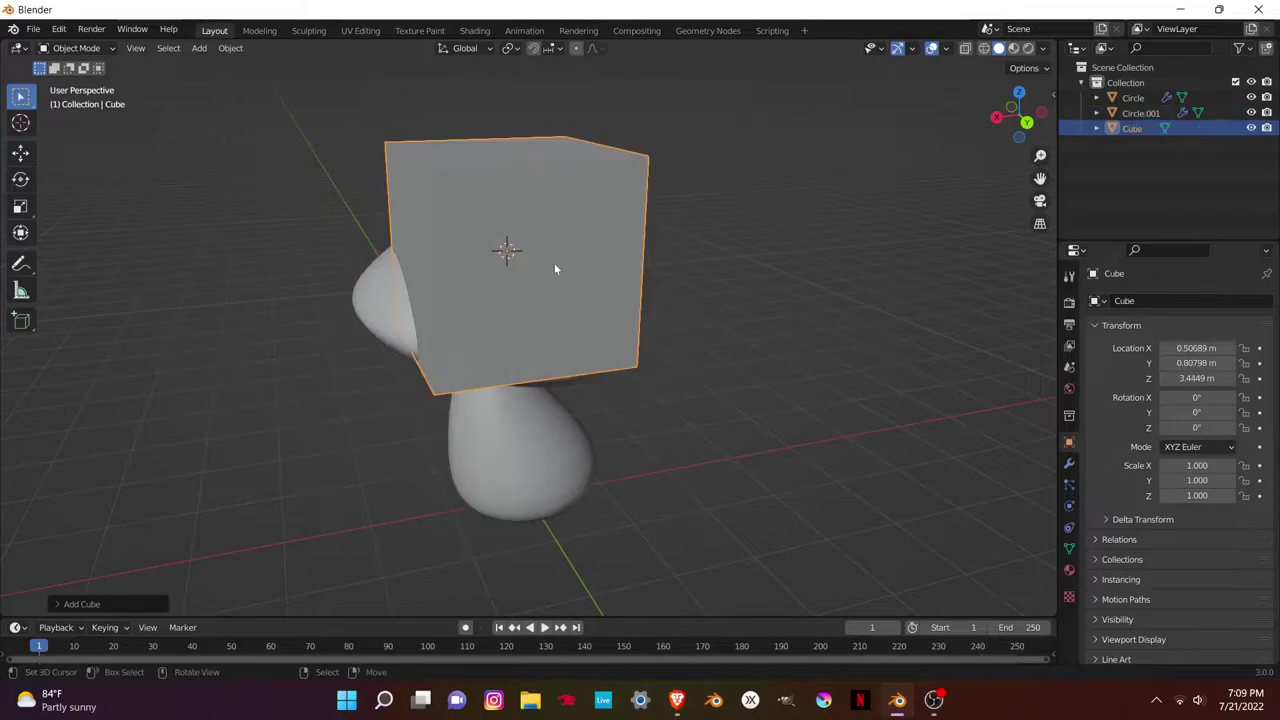
key(s)
click(545, 266)
key(s)
key(z)
click(546, 267)
mouse_move(546, 267)
middle_down()
mouse_move(640, 268)
mouse_move(564, 302)
middle_up()
- Place the cube atop the cap, flatten it further and round it with level 2 subdivision
key(g)
click(520, 258)
key(s)
key(z)
click(519, 258)
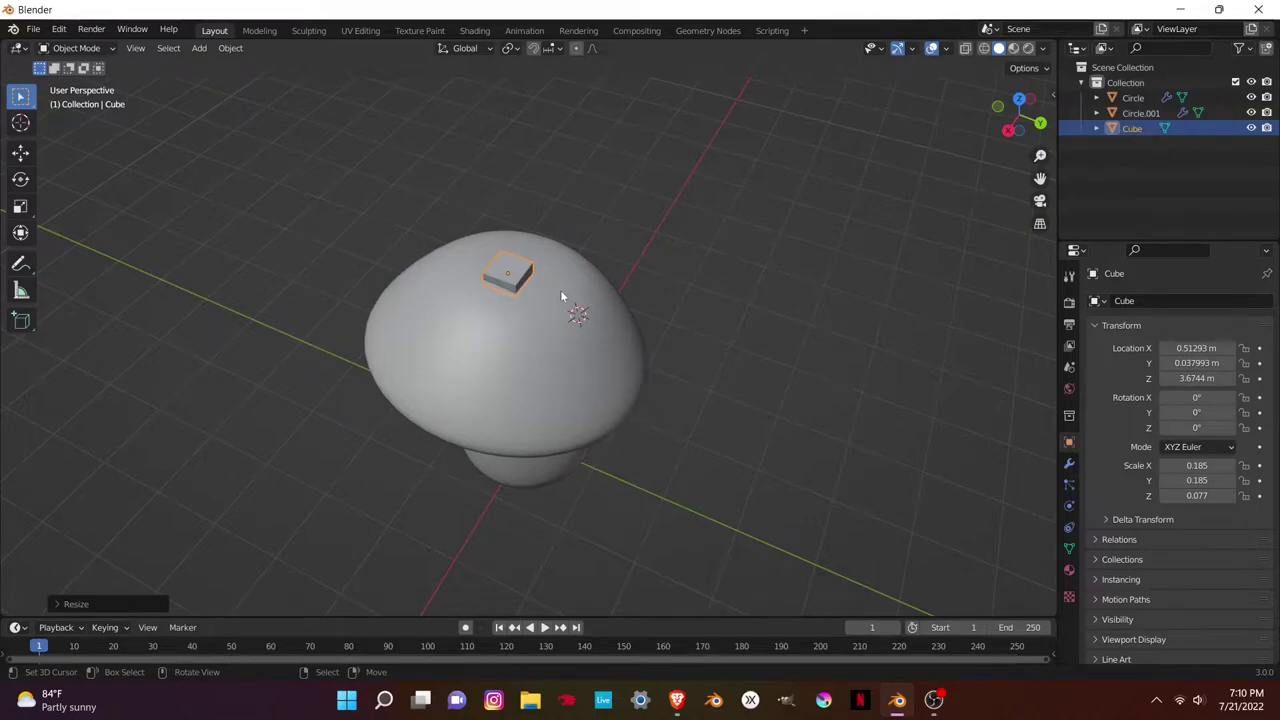
key(Tab)
key(Tab)
key(ctrl+2)
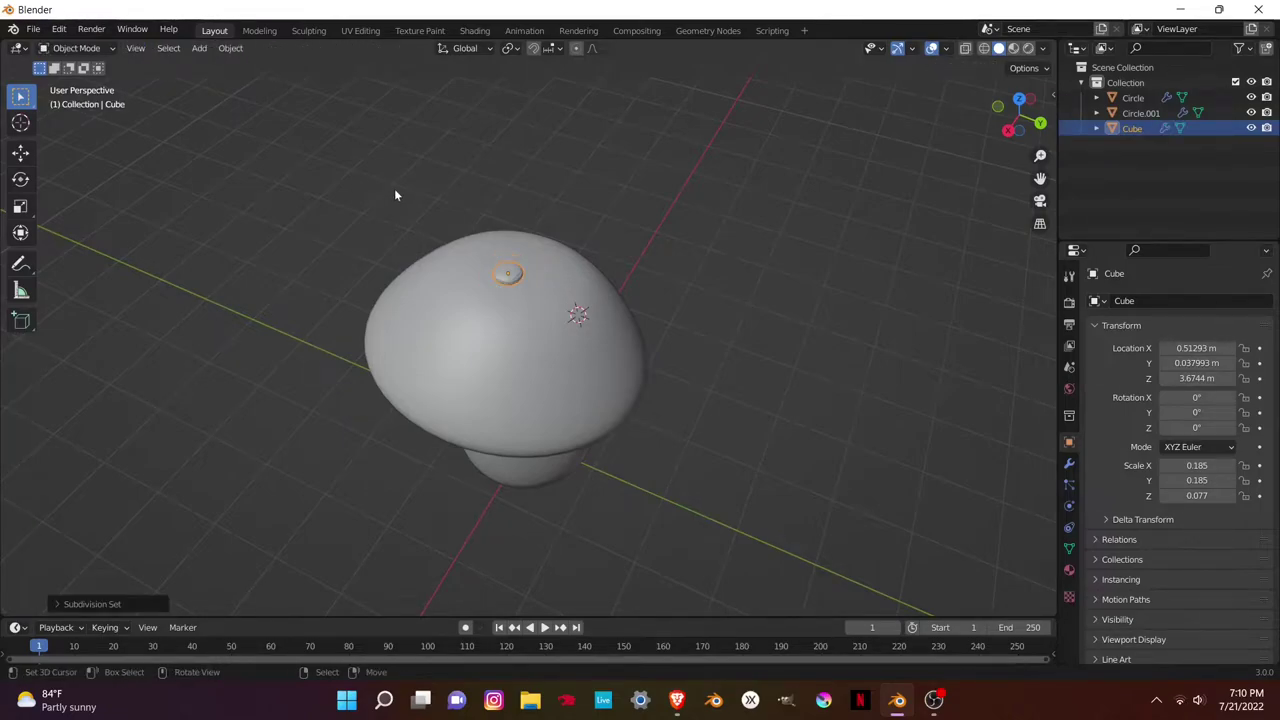
click(59, 29)
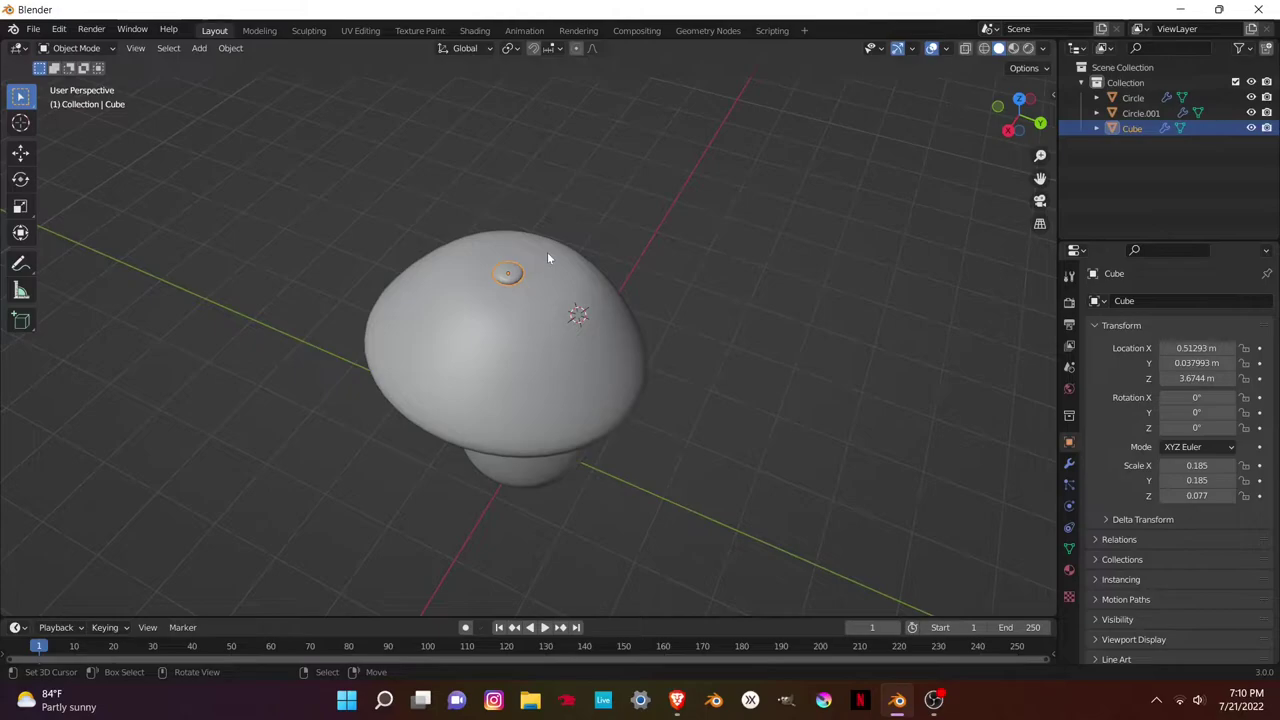
- Set snapping to Face and move the spot so it sits on the cap surface
click(556, 48)
click(500, 134)
key(g)
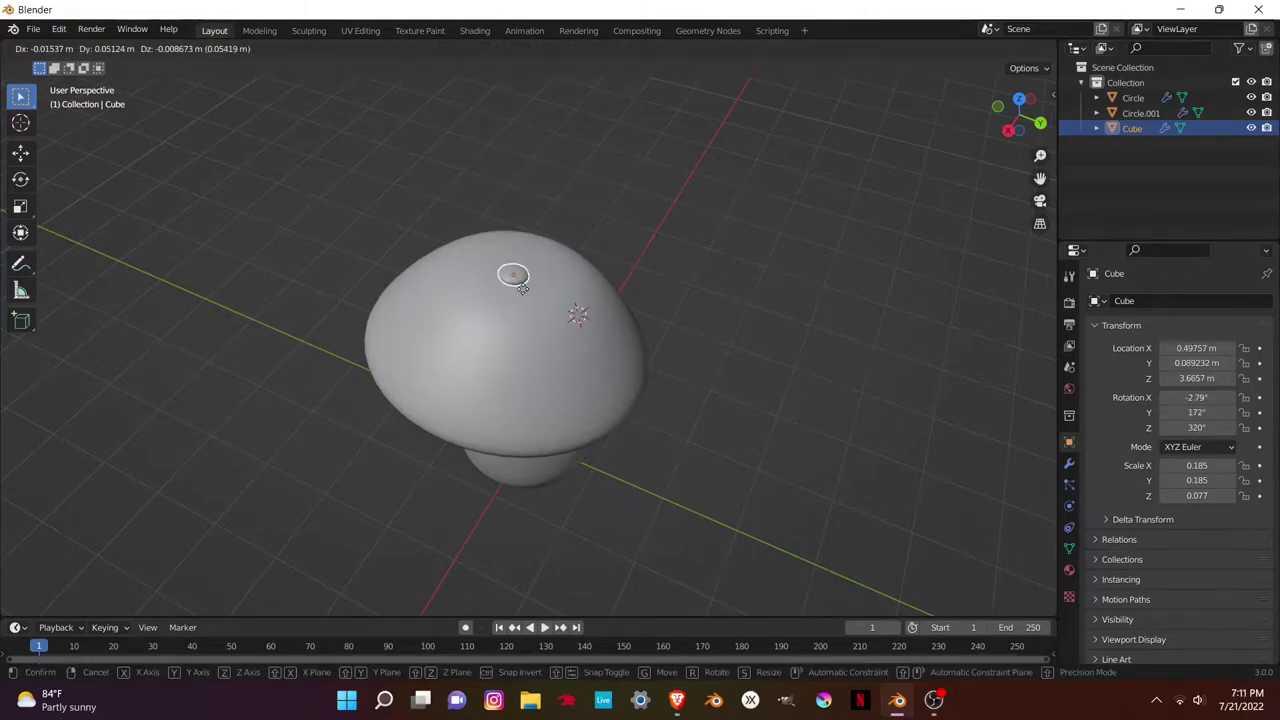
click(520, 280)
mouse_move(530, 300)
middle_down()
mouse_move(549, 260)
mouse_move(427, 277)
middle_up()
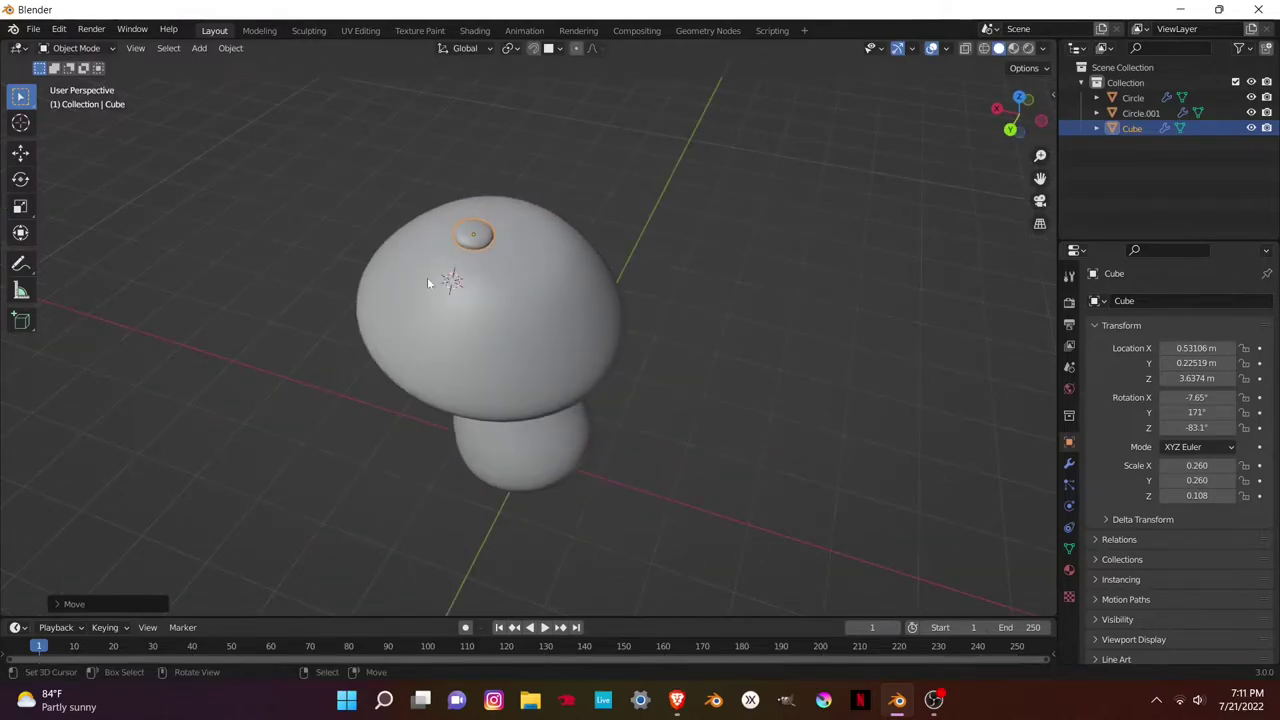
- Place ten linked copies of the spot across the front and sides of the cap
key(alt+d)
click(485, 330)
key(alt+d)
click(445, 295)
key(alt+d)
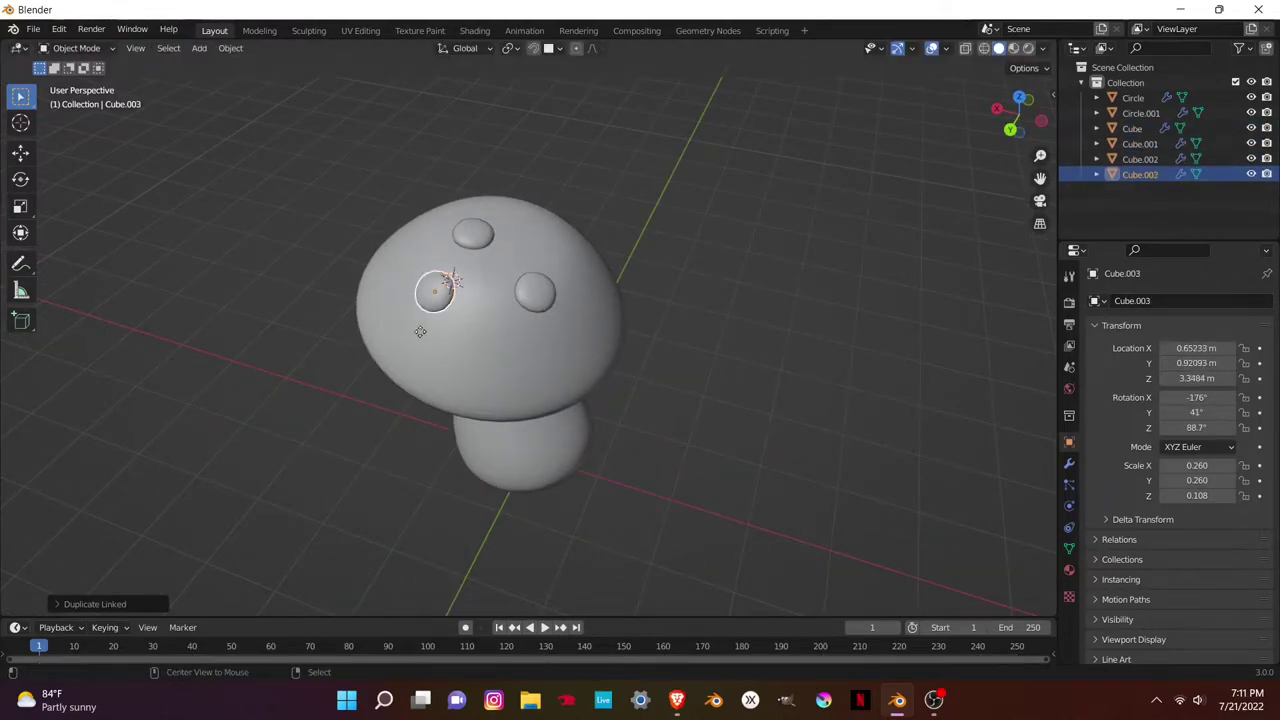
click(500, 338)
key(alt+d)
click(503, 340)
key(alt+d)
middle_drag(531, 294, 545, 320)
click(525, 298)
key(alt+d)
click(521, 300)
key(alt+d)
click(594, 277)
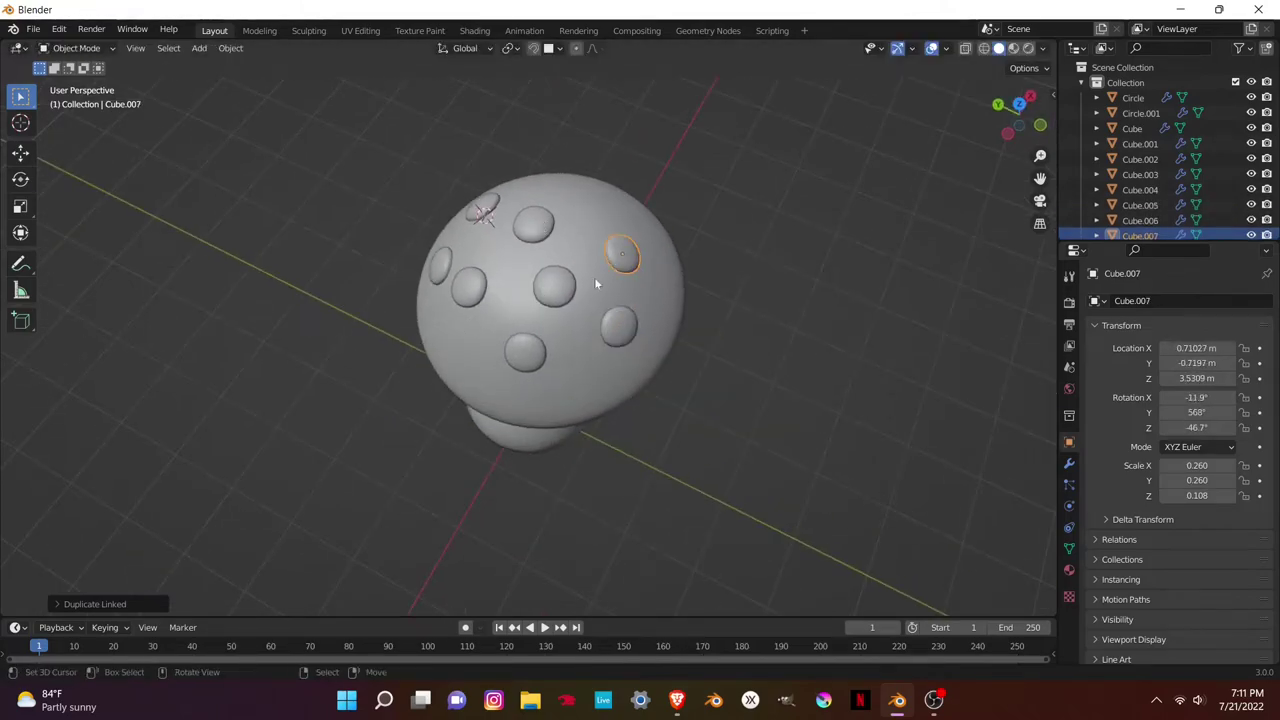
key(alt+d)
click(561, 223)
key(alt+d)
click(456, 377)
key(alt+d)
click(586, 373)
- Add six more linked spot copies around the rest of the cap
middle_drag(586, 373, 506, 315)
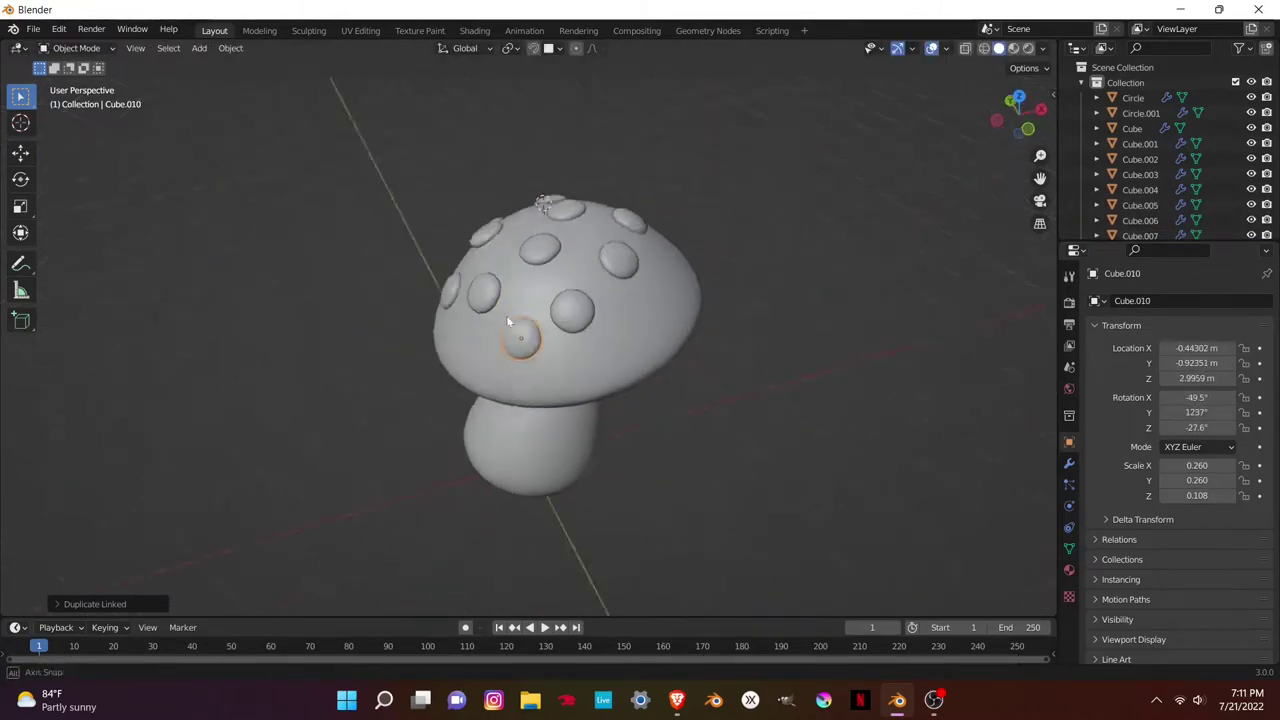
key(alt+d)
click(586, 343)
key(alt+d)
click(580, 350)
key(alt+d)
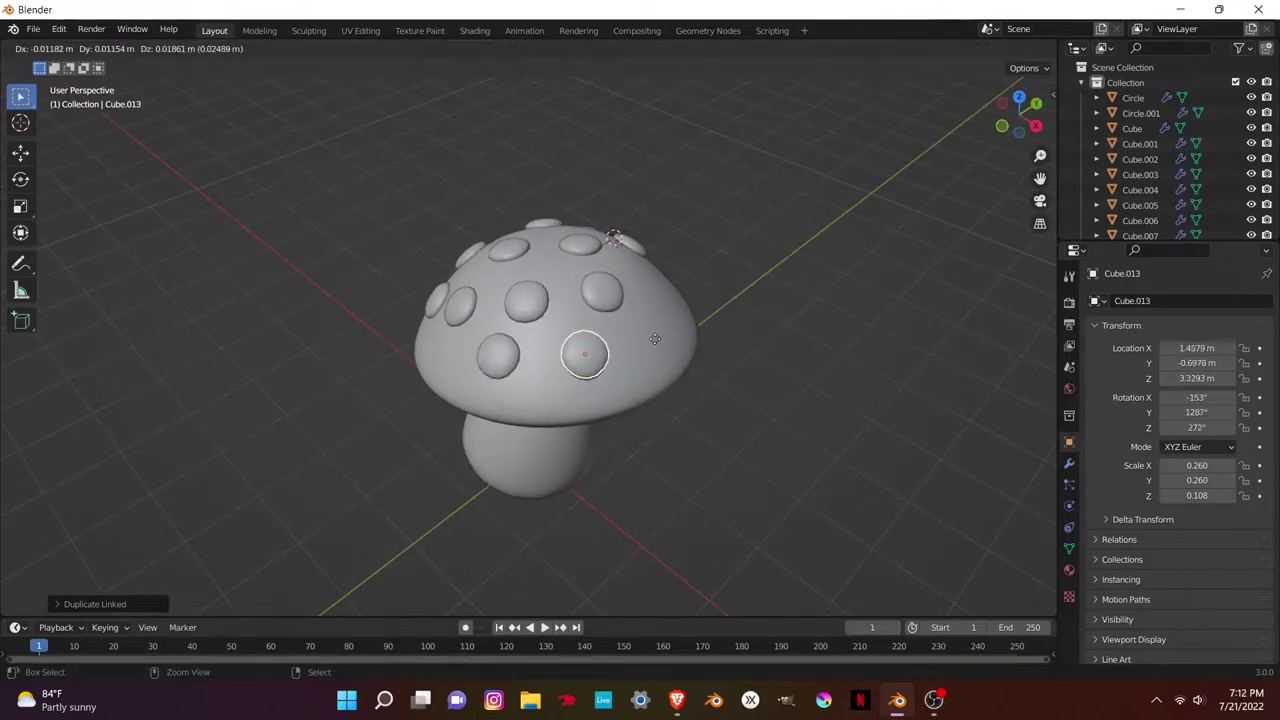
click(585, 355)
middle_drag(585, 355, 520, 282)
key(alt+d)
click(565, 341)
mouse_move(565, 341)
middle_down()
mouse_move(610, 296)
mouse_move(536, 349)
middle_up()
key(alt+d)
click(610, 296)
key(alt+d)
click(668, 355)
mouse_move(668, 355)
middle_down()
mouse_move(560, 354)
mouse_move(580, 275)
middle_up()
- Shrink several spots and add a linked copy of a larger spot on the cap's side
click(580, 275)
click(523, 297)
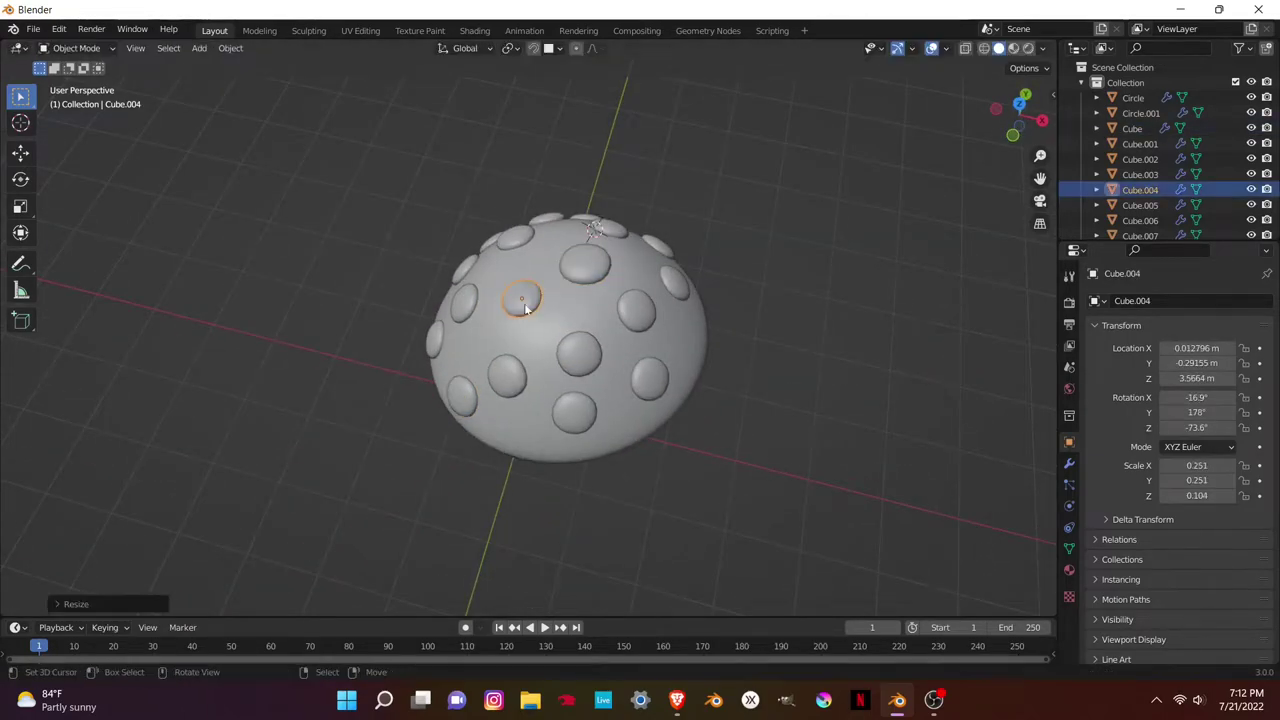
click(571, 354)
click(574, 412)
key(s)
click(573, 420)
click(650, 378)
key(alt+d)
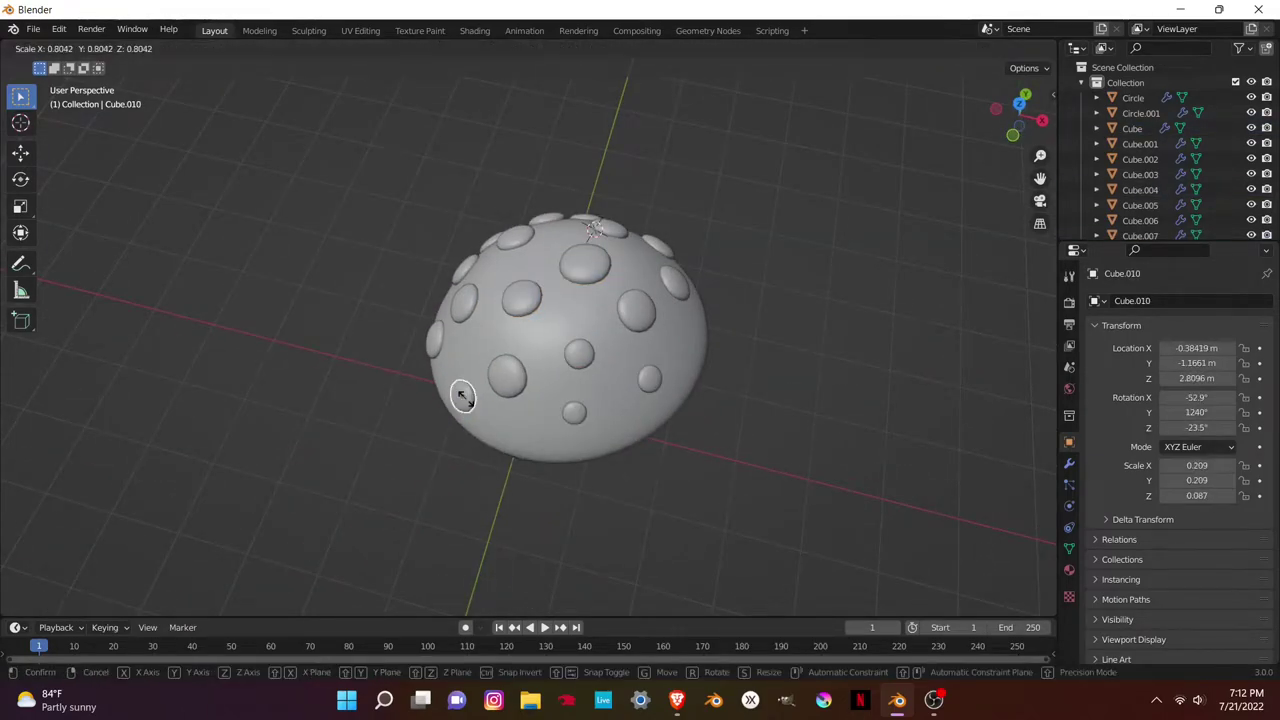
middle_drag(434, 343, 448, 345)
click(444, 343)
click(400, 286)
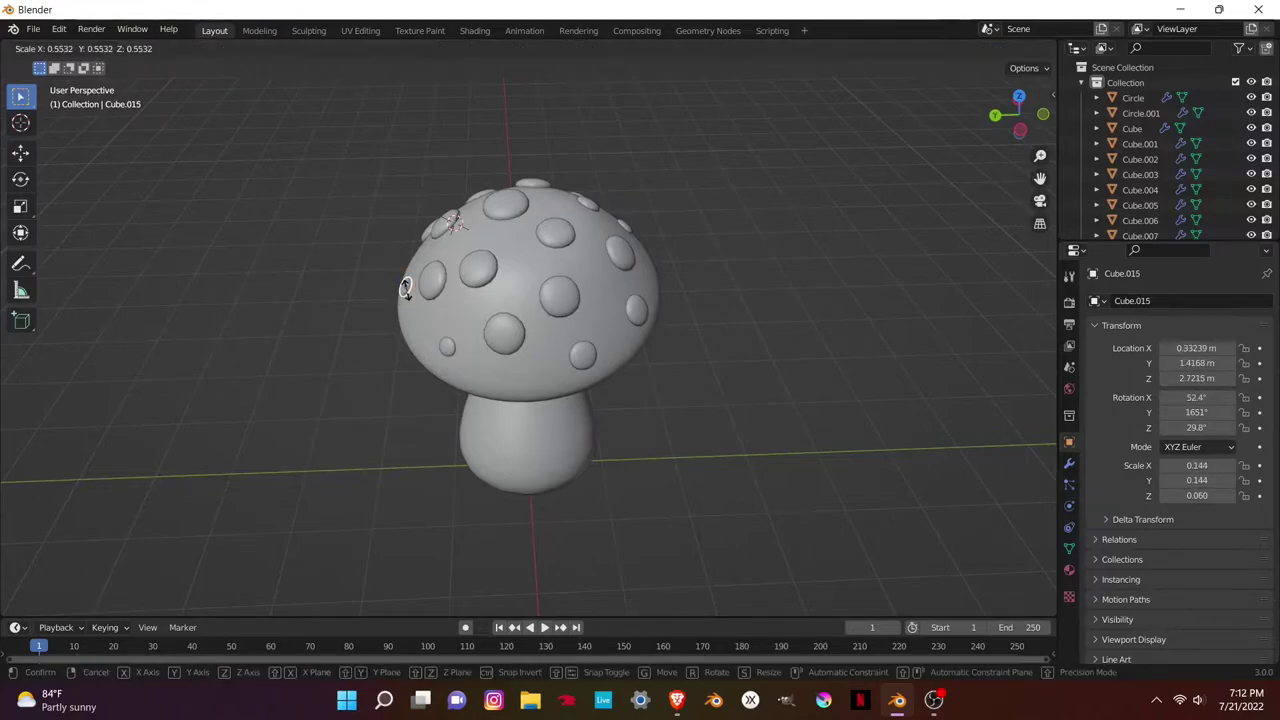
middle_drag(400, 286, 423, 349)
key(s)
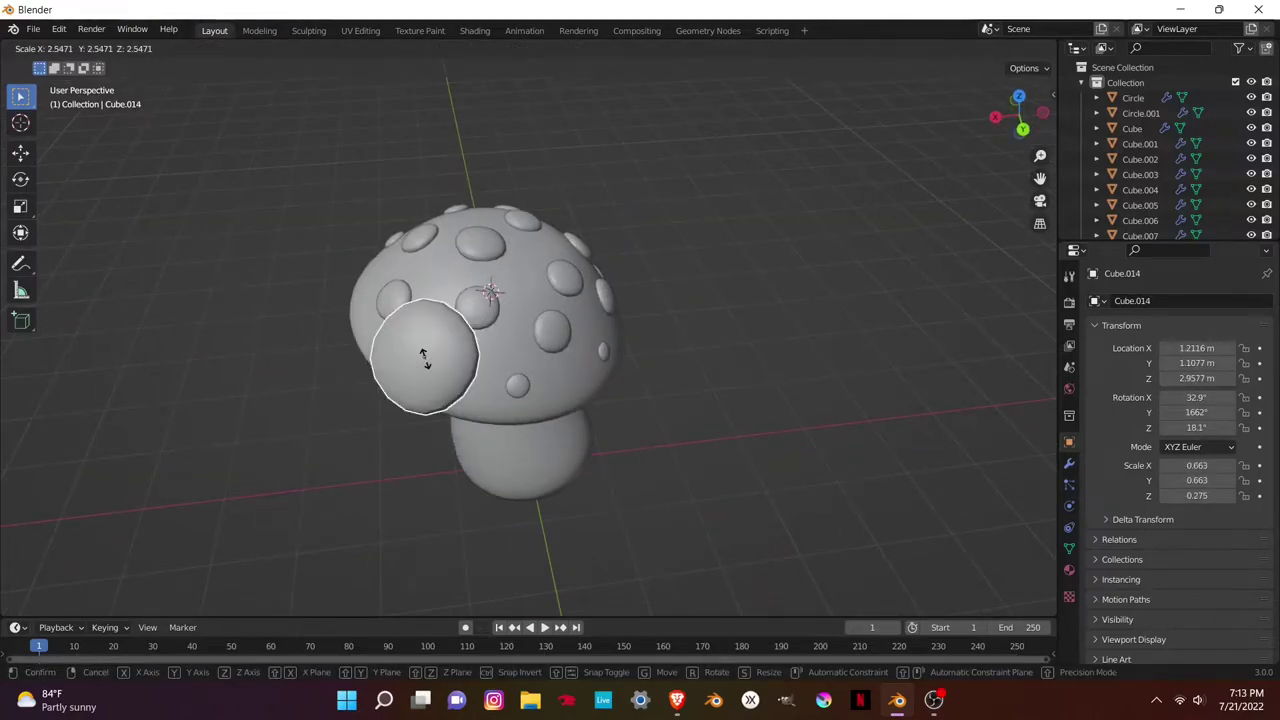
click(423, 340)
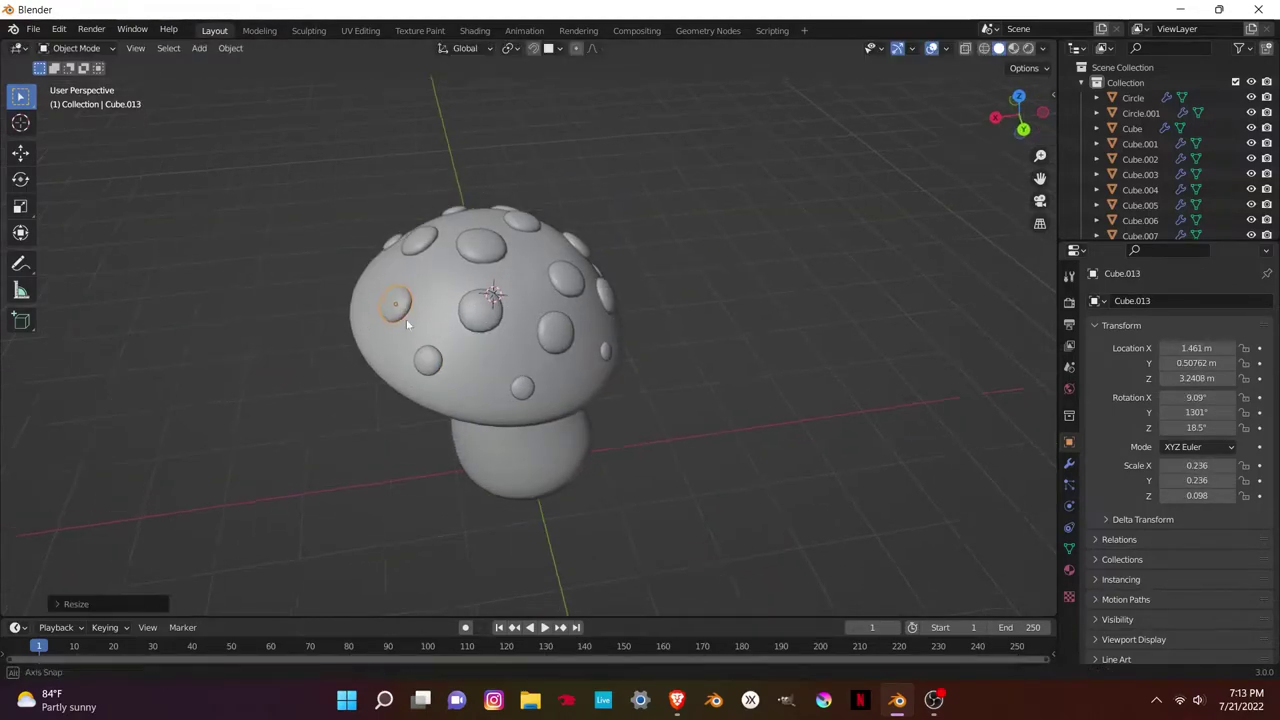
mouse_move(406, 319)
middle_down()
mouse_move(521, 366)
mouse_move(434, 271)
middle_up()
click(521, 366)
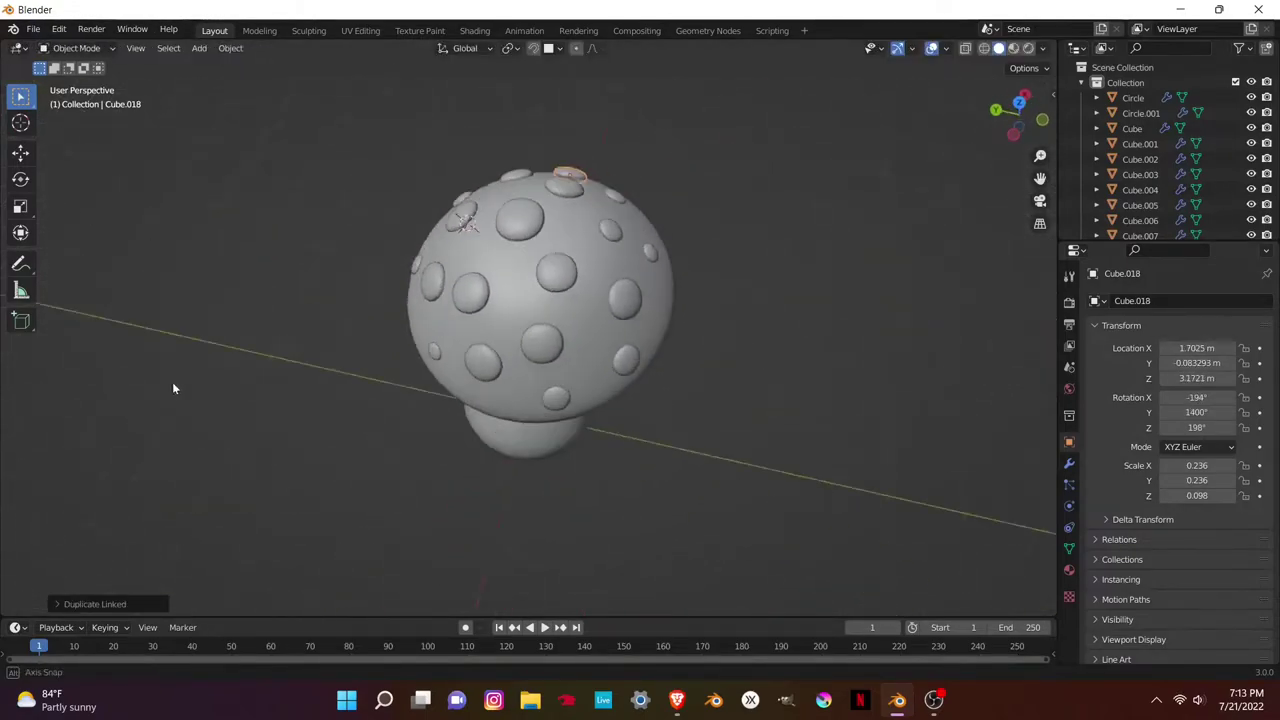
- Add two more linked spots and scale them and a spot near the cap edge smaller
key(alt+d)
click(480, 341)
key(s)
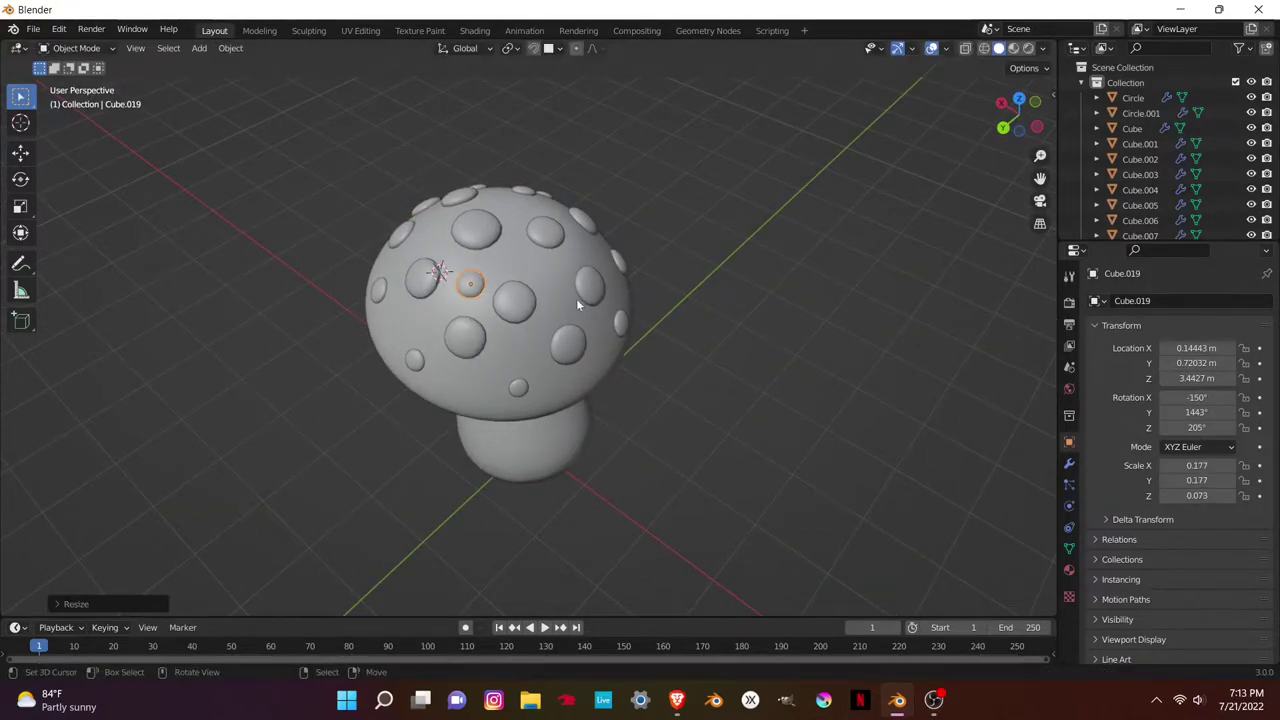
click(576, 298)
mouse_move(576, 298)
middle_down()
mouse_move(506, 270)
mouse_move(529, 286)
middle_up()
click(529, 286)
key(alt+d)
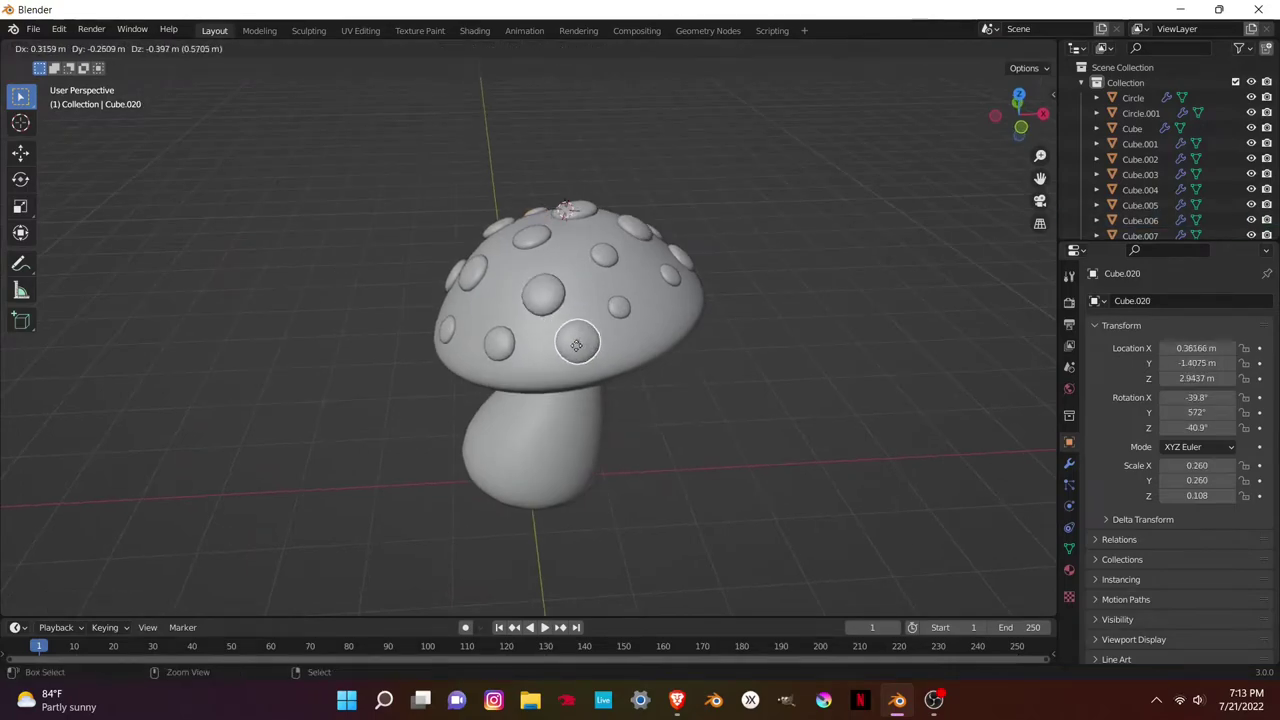
click(580, 343)
key(s)
click(574, 334)
key(s)
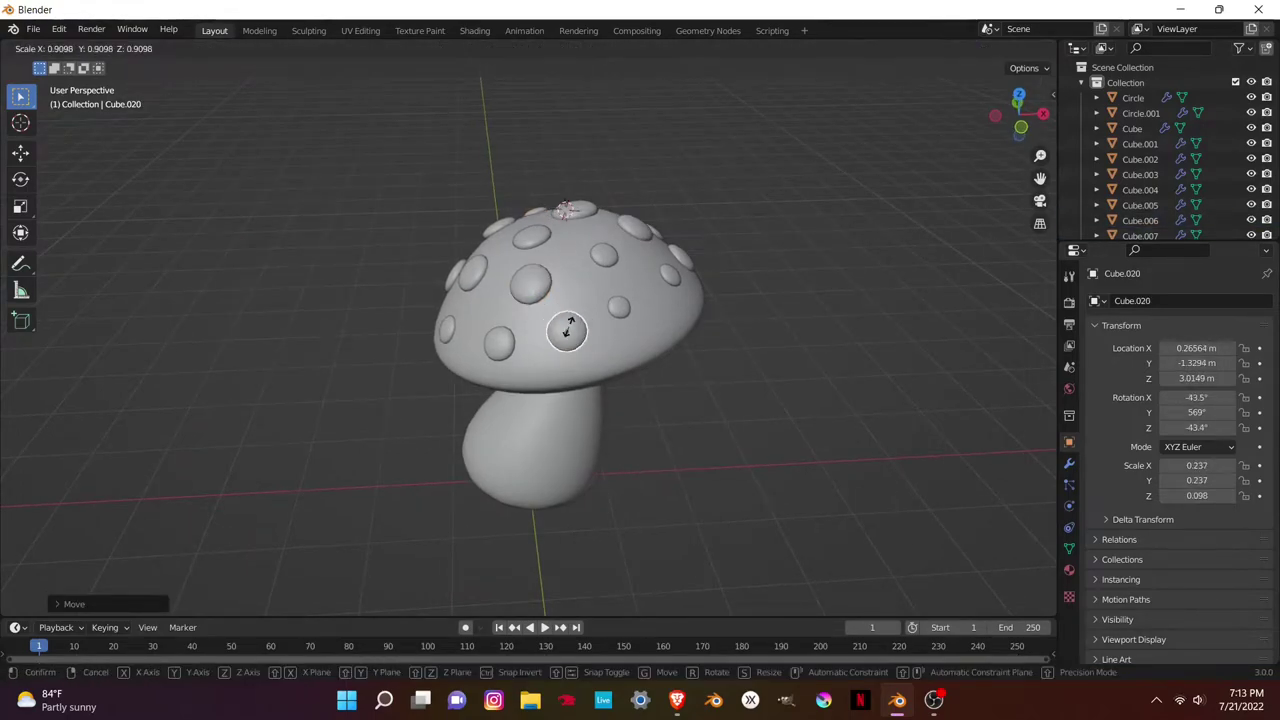
click(566, 324)
click(500, 342)
key(s)
click(500, 343)
mouse_move(500, 343)
middle_down()
mouse_move(452, 360)
mouse_move(444, 331)
middle_up()
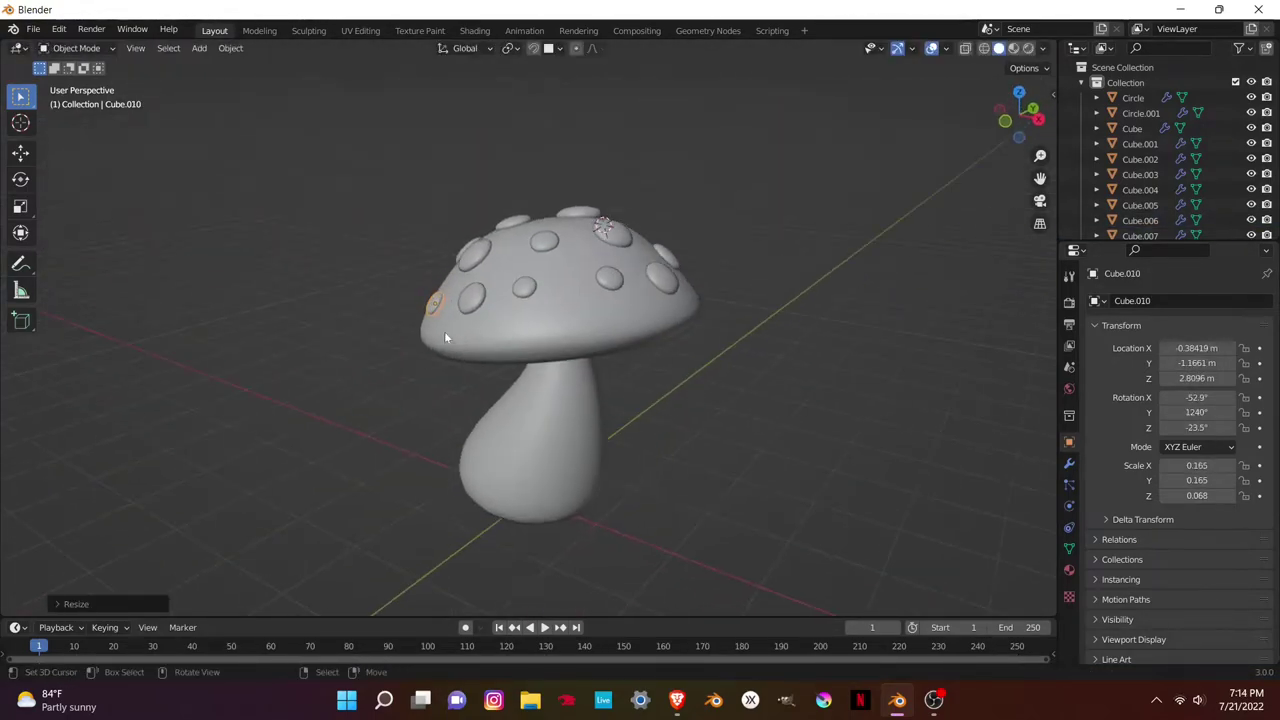
- Select all the mushroom parts and parent them to the stem
click(434, 223)
drag(403, 177, 616, 487)
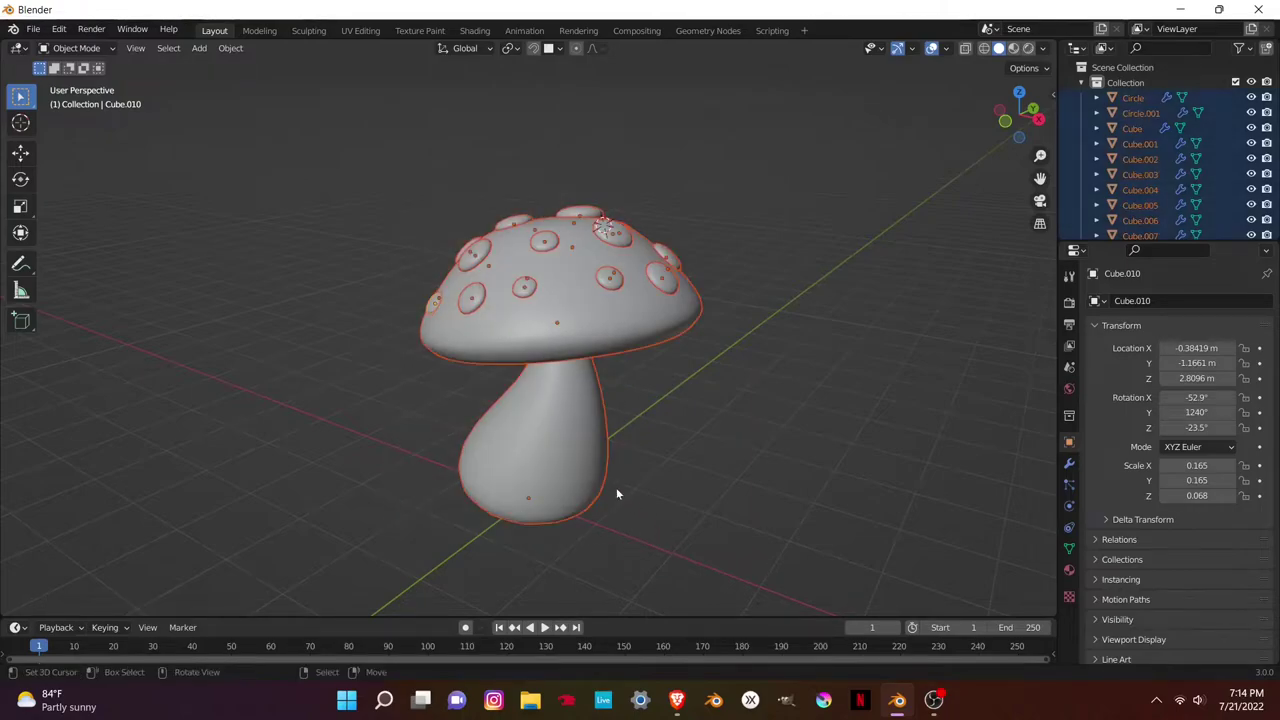
key(ctrl+p)
click(553, 452)
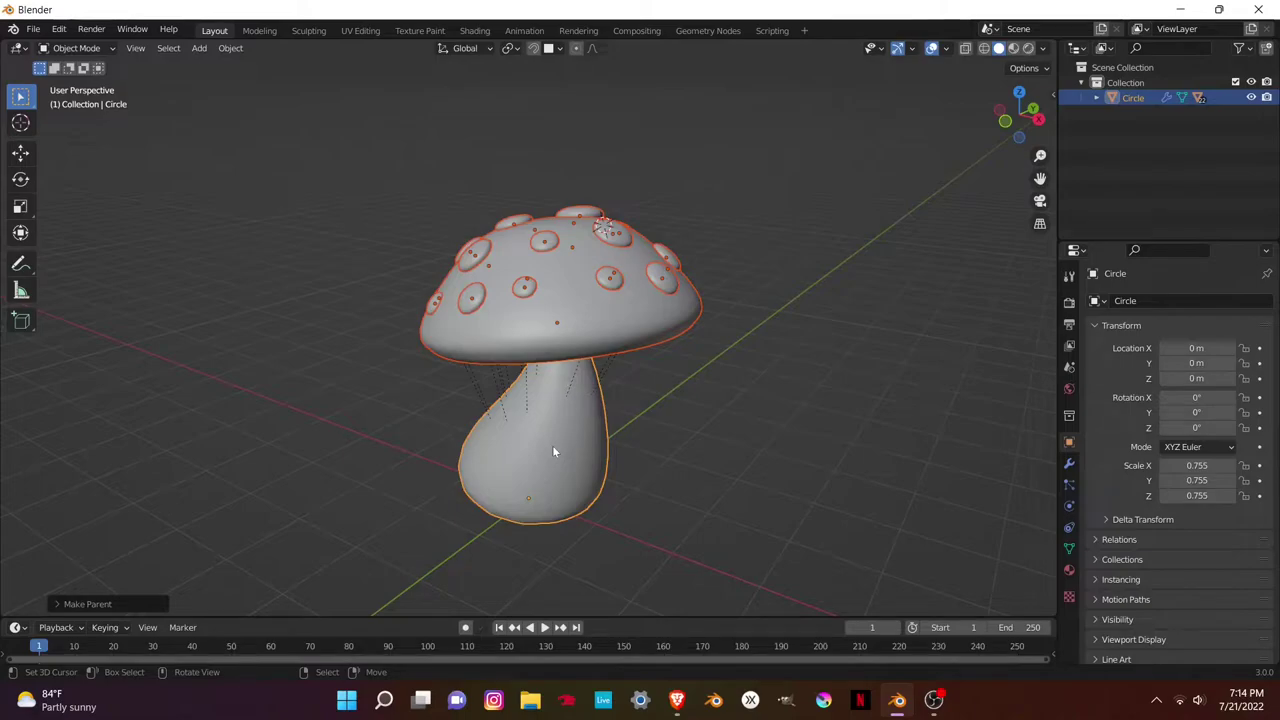
scroll(553, 452, down, 1)
- Duplicate the mushroom to the lower left, shrink it, turn it -32.4° and check in wireframe
key(shift+d)
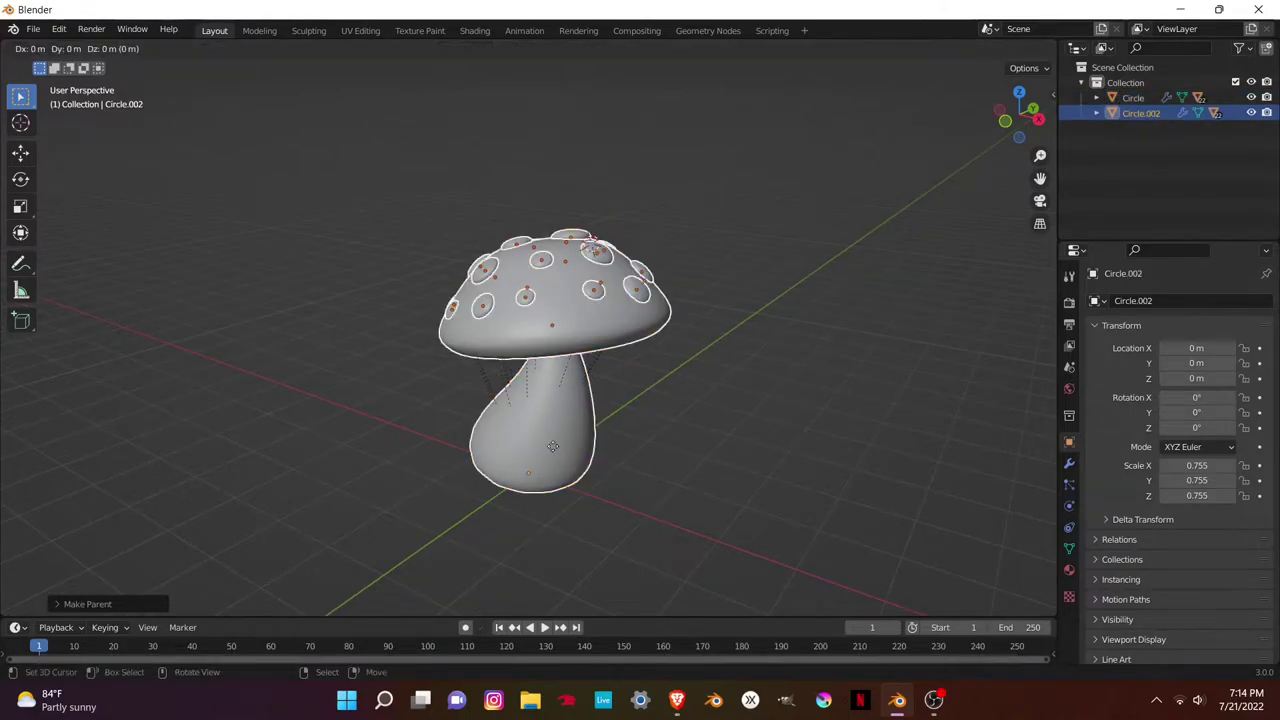
key(shift+z)
click(571, 429)
key(s)
click(657, 434)
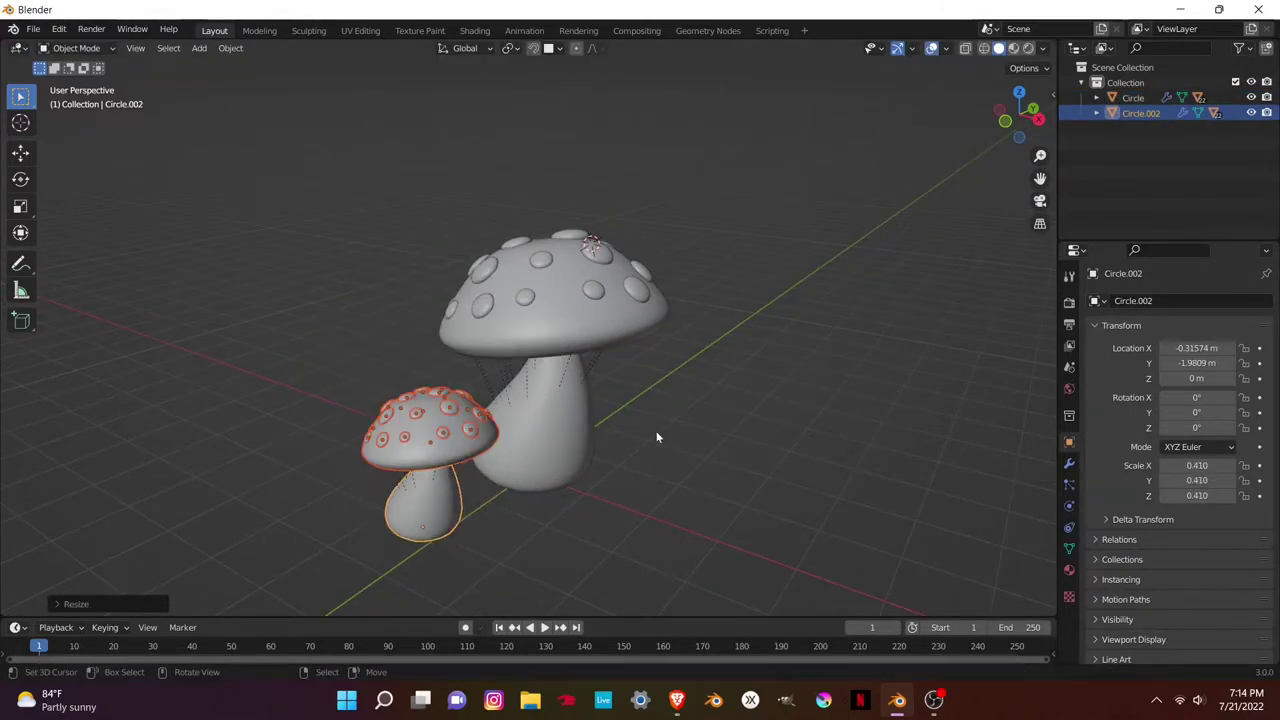
key(r)
click(740, 531)
key(shift+z)
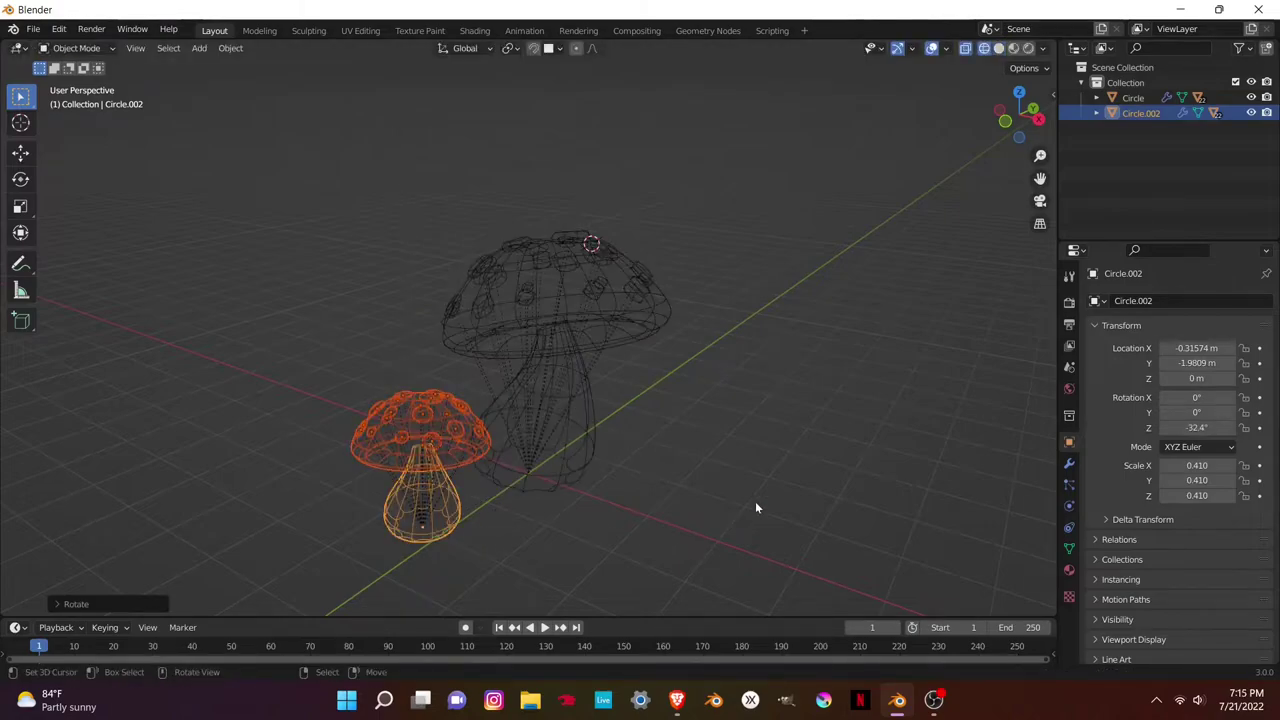
key(shift+z)
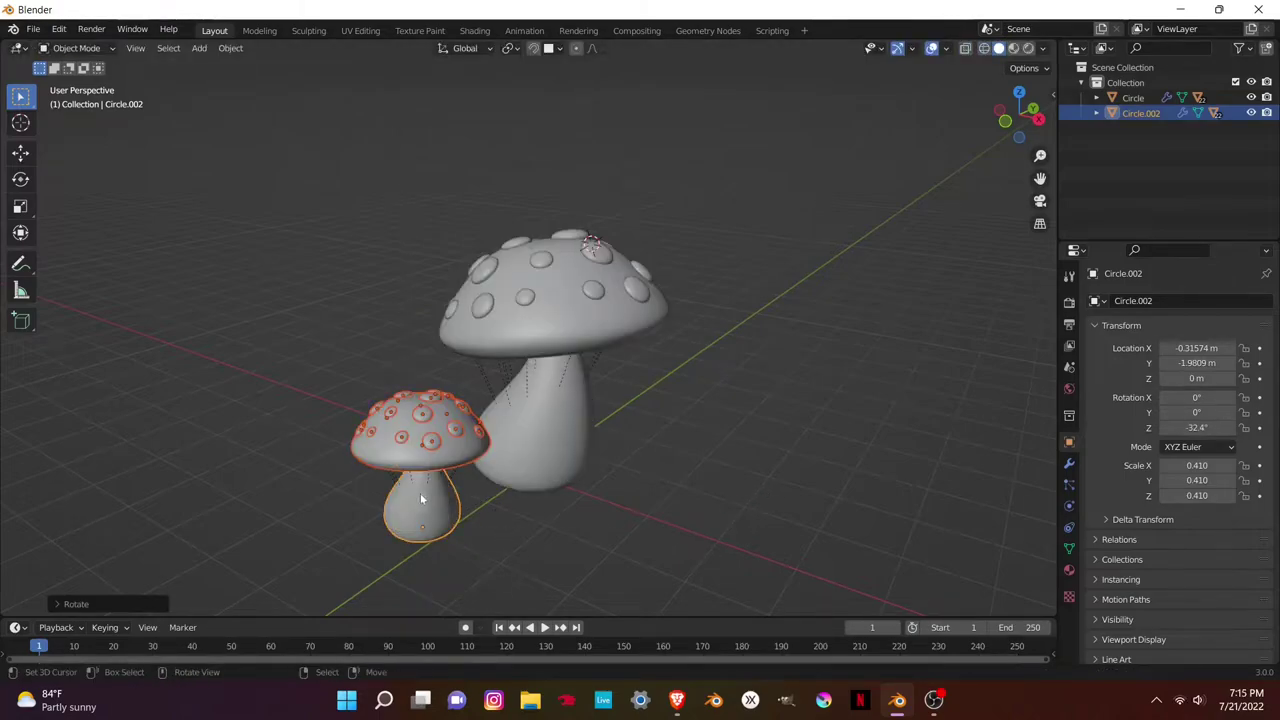
- Move the small mushroom beside the big one, shrink it slightly, tilt it and turn it around Z
key(g)
click(436, 493)
mouse_move(436, 493)
middle_down()
mouse_move(472, 463)
mouse_move(545, 515)
middle_up()
key(s)
click(452, 478)
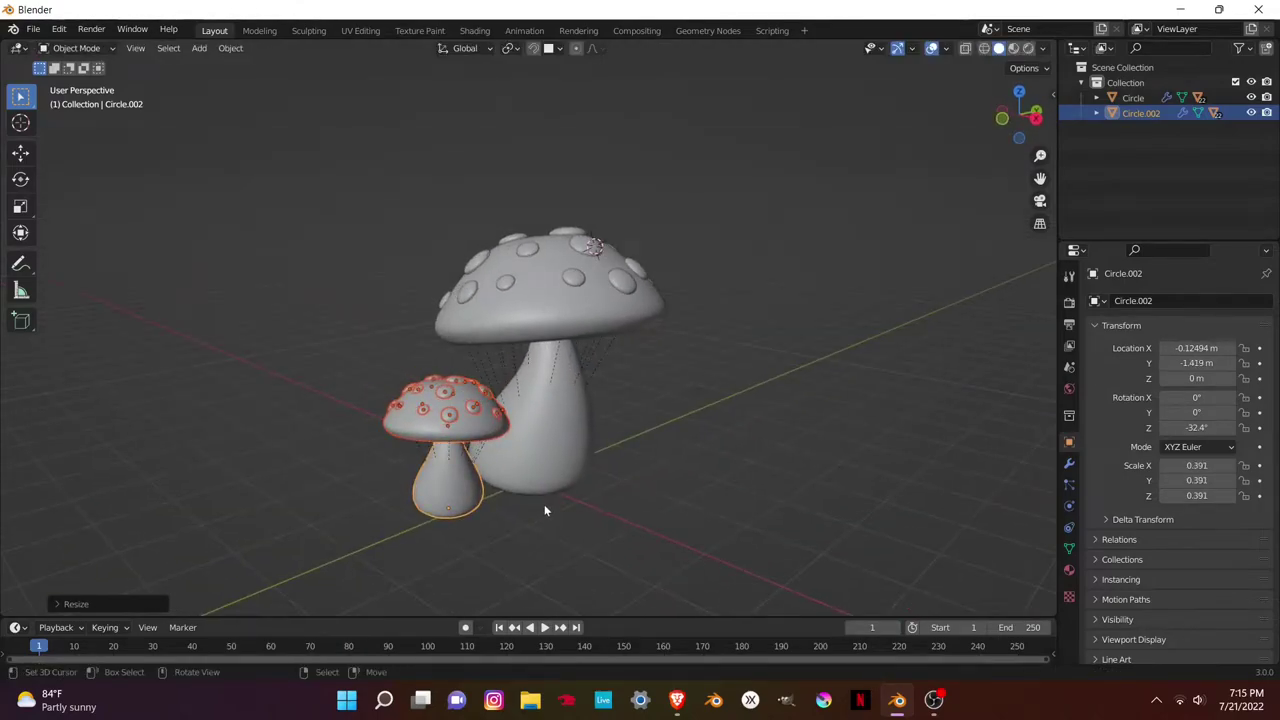
key(r)
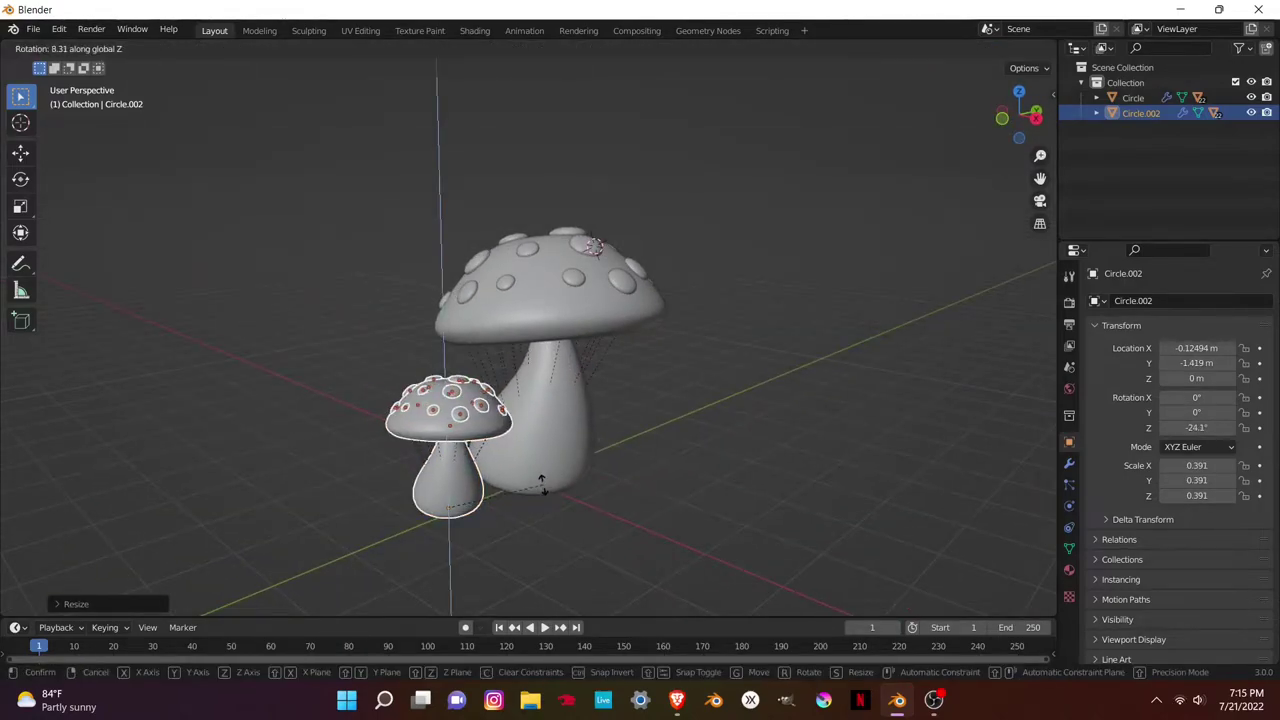
click(533, 480)
mouse_move(533, 480)
middle_down()
mouse_move(518, 455)
mouse_move(623, 481)
middle_up()
key(r)
key(z)
click(447, 462)
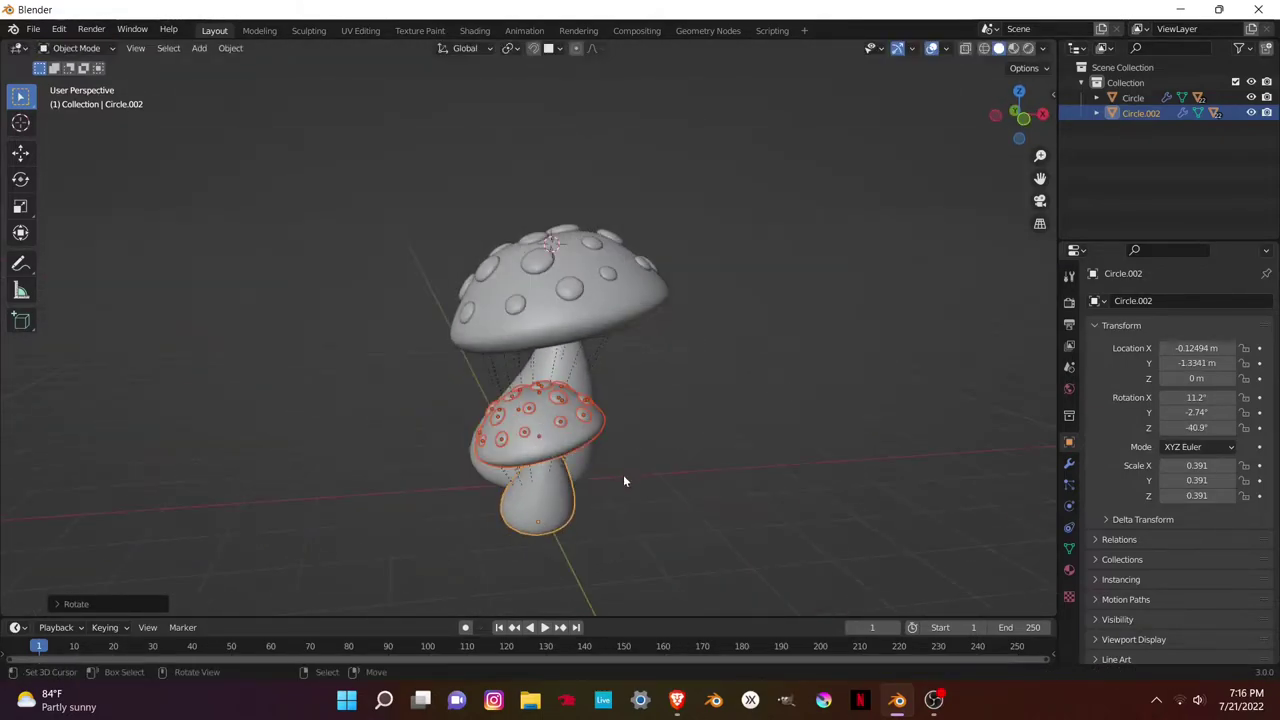
middle_drag(846, 377, 700, 374)
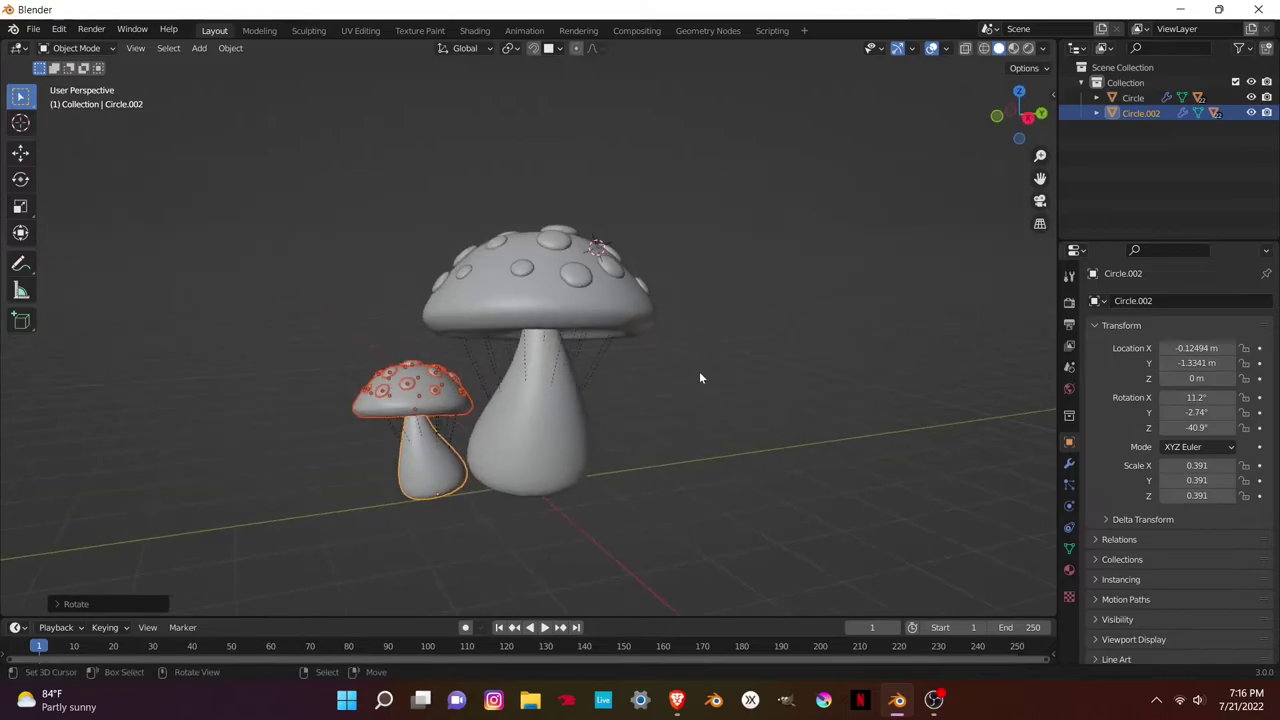
key(shift+s)
- Add a plane at the world origin, move it along Y and isolate it in local view
click(581, 427)
key(shift+a)
click(755, 408)
key(g)
key(y)
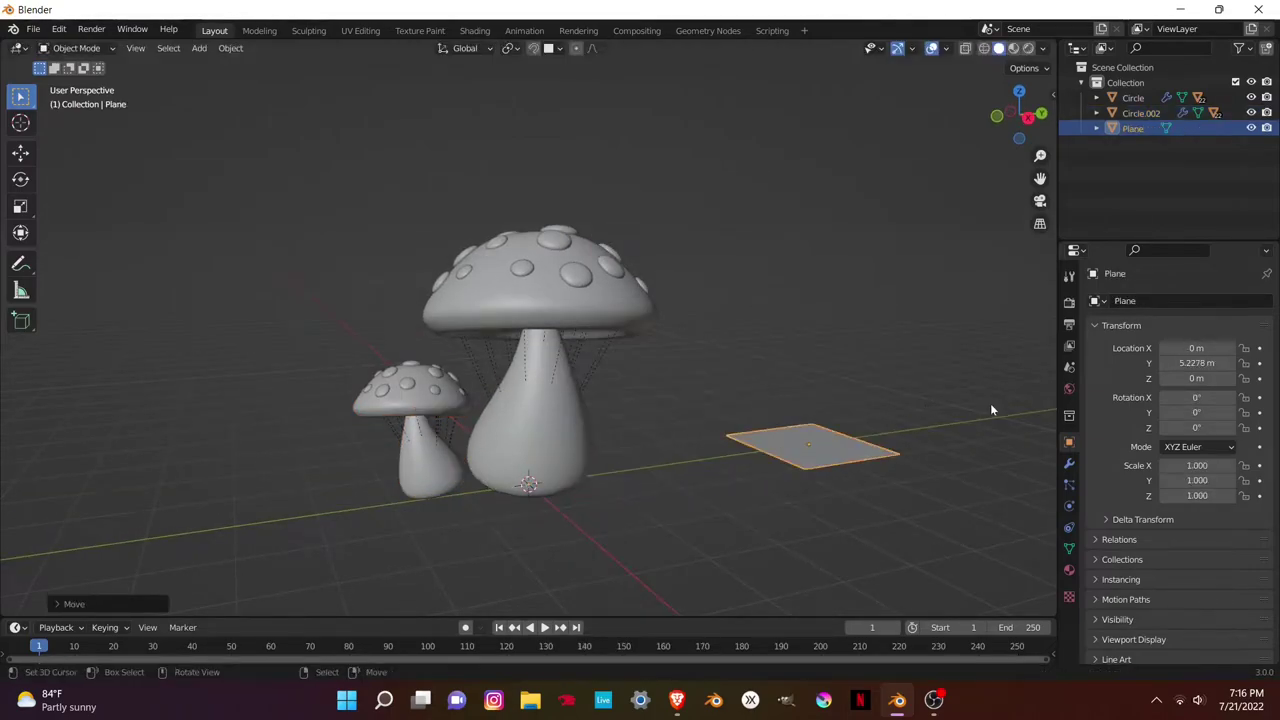
click(990, 403)
key(KP_Divide)
- Stretch the plane along Y to a scale of 2.657
key(s)
key(y)
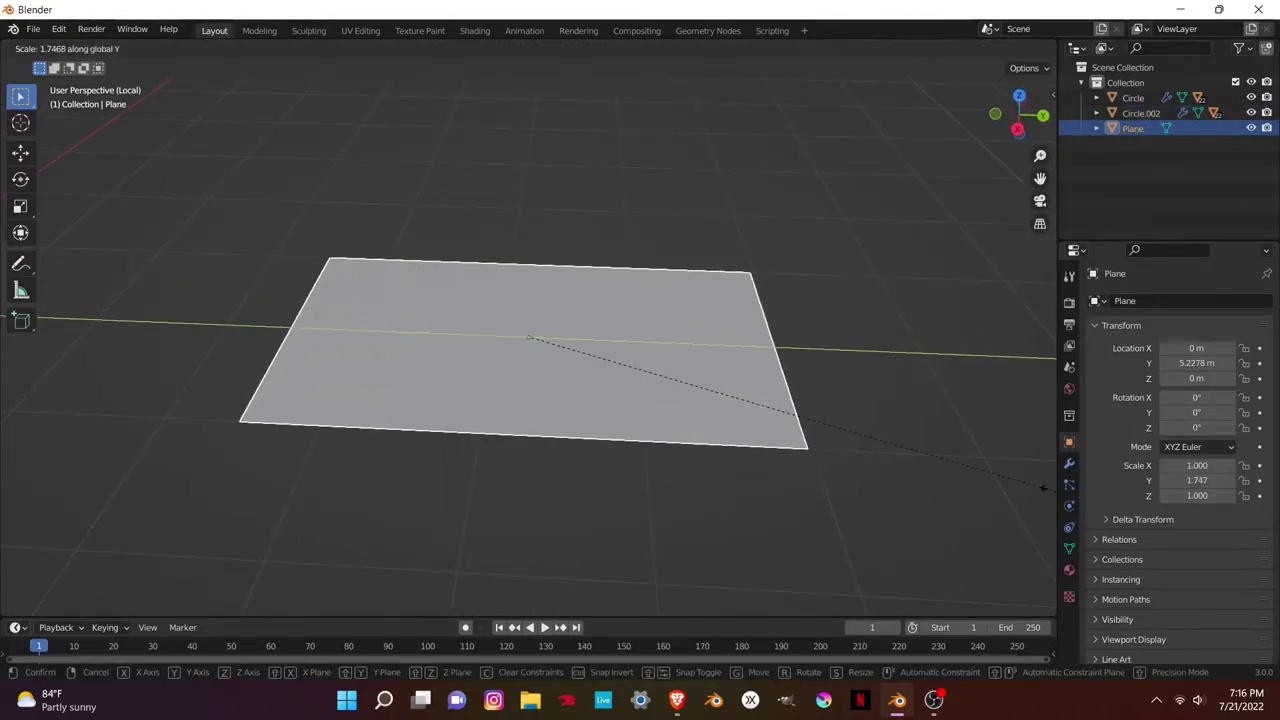
click(846, 534)
scroll(454, 444, down, 1)
key(s)
key(y)
click(468, 436)
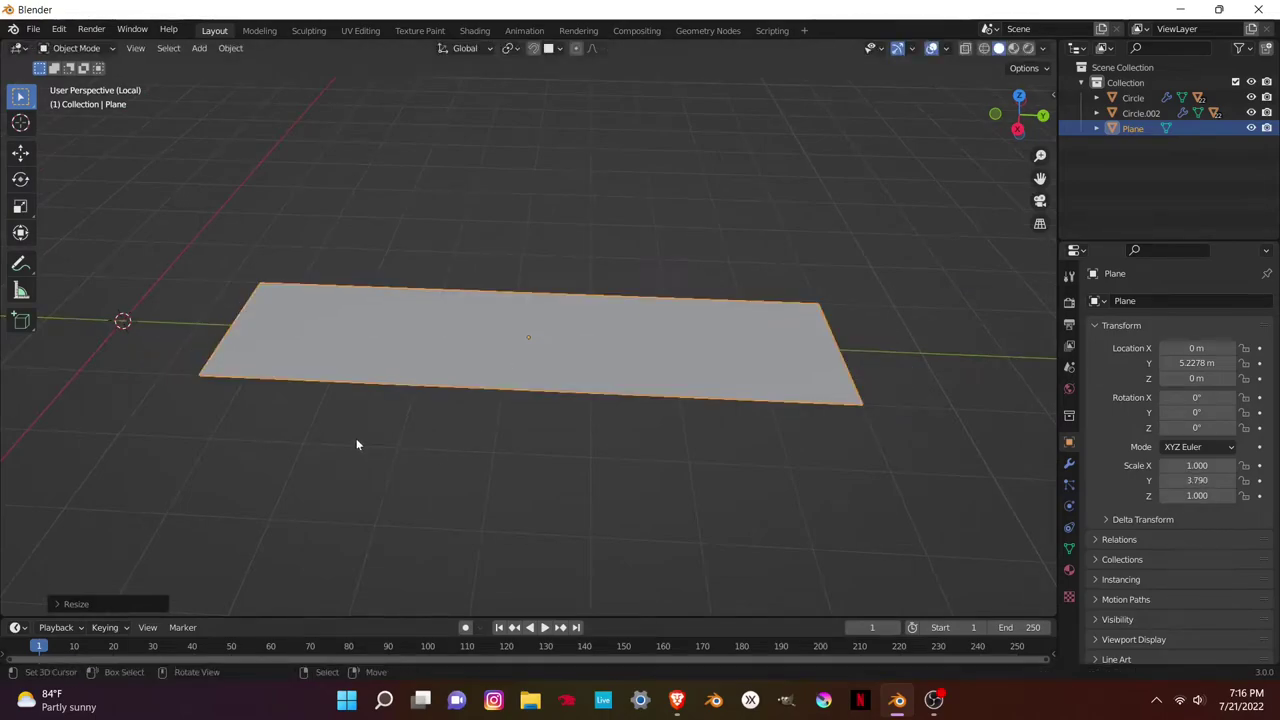
key(s)
key(y)
click(394, 434)
key(s)
key(y)
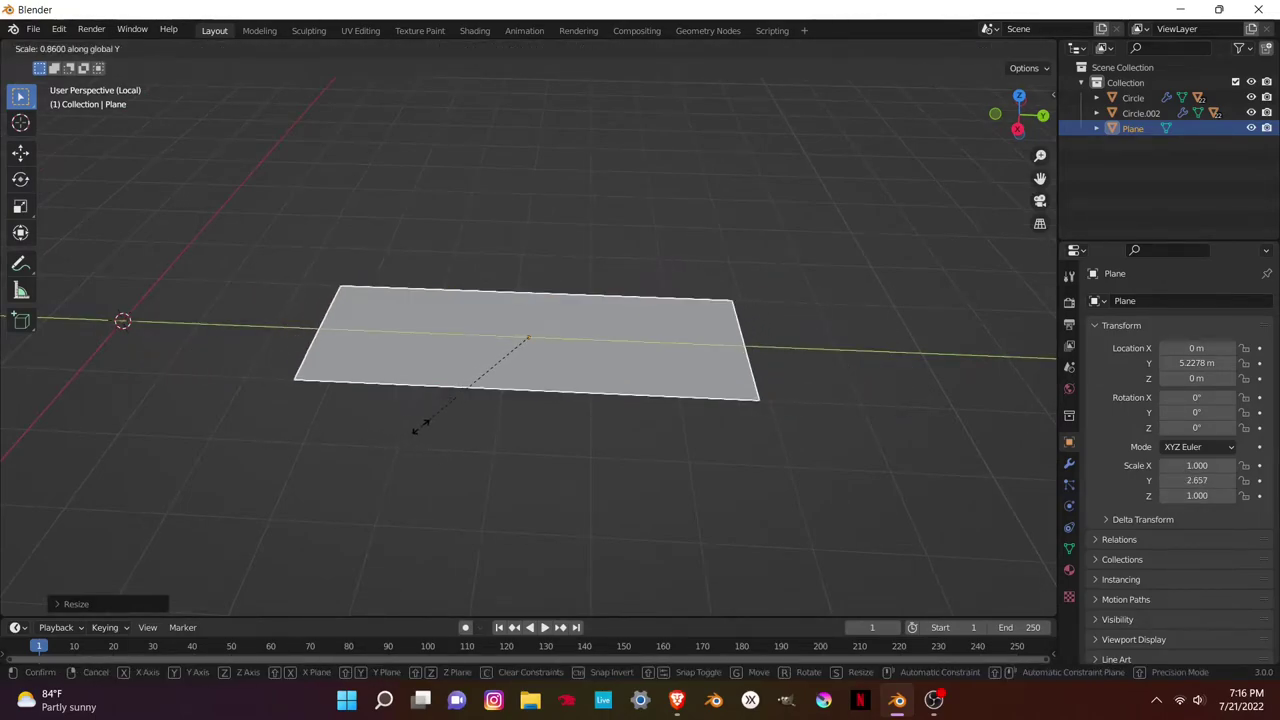
click(420, 425)
middle_drag(420, 425, 469, 440)
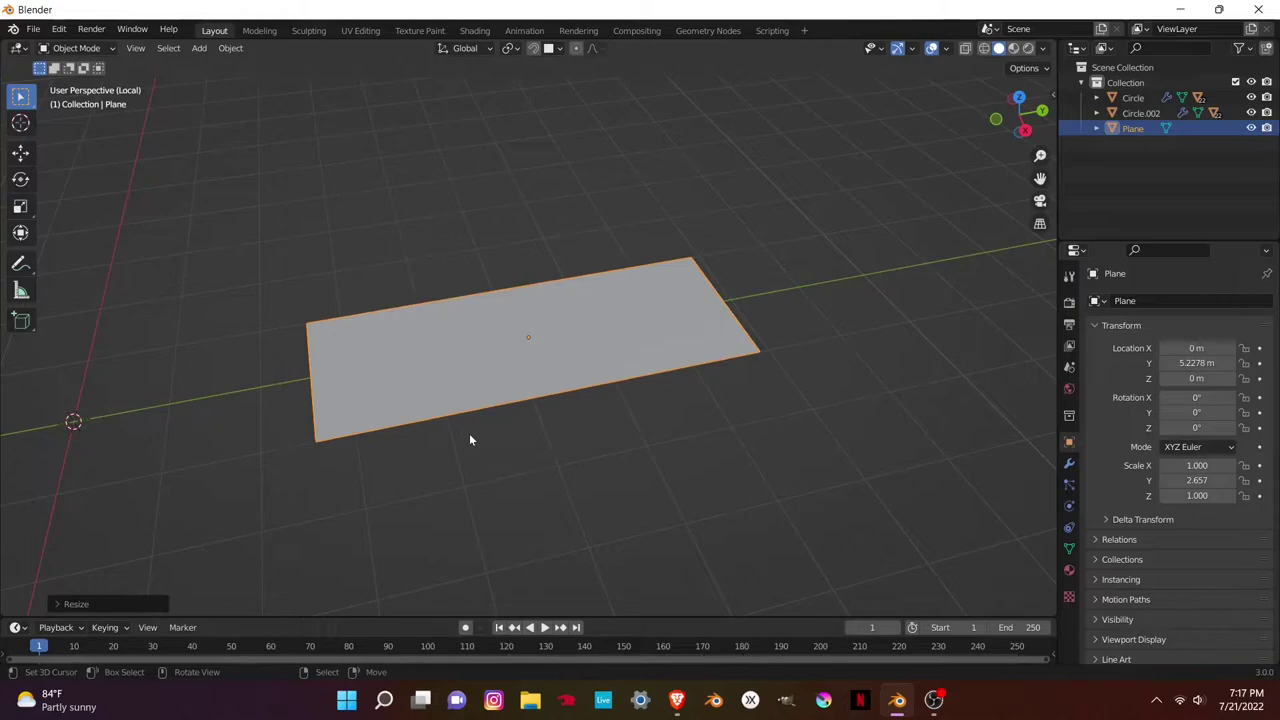
- Add five even cross loop cuts in Edit Mode and narrow the end and middle cross edges
key(Tab)
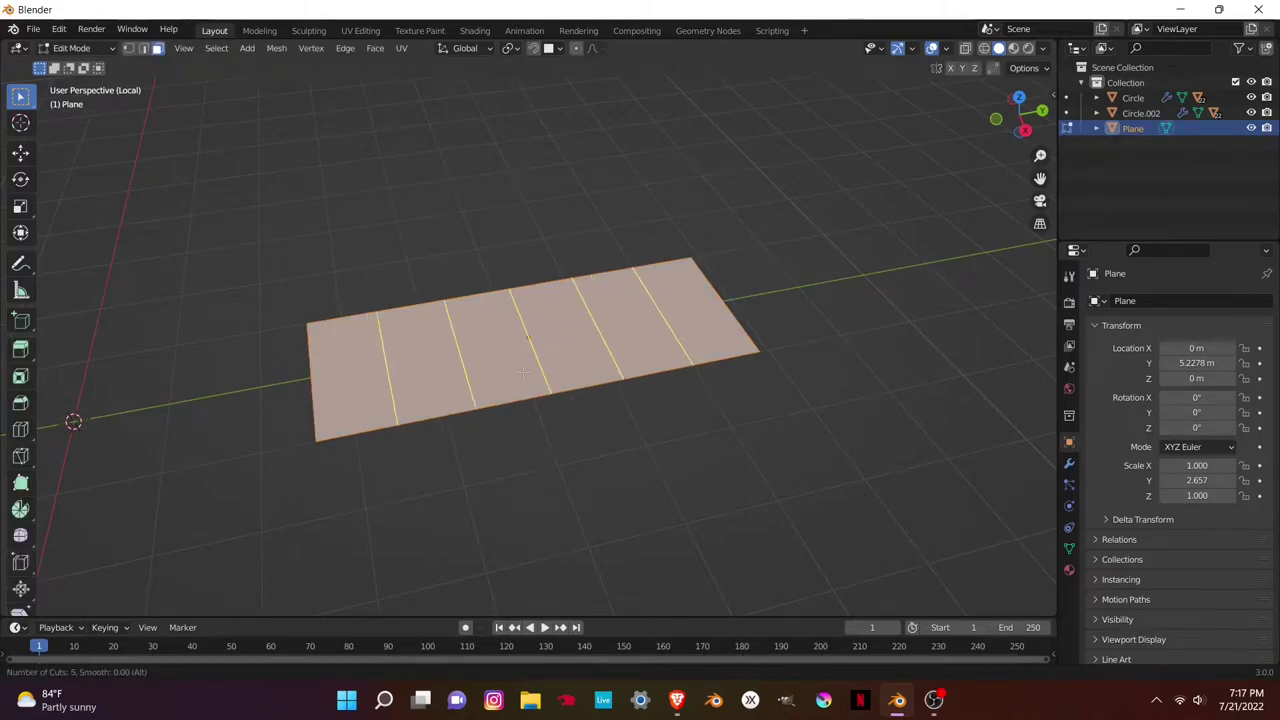
click(522, 372)
right_click(522, 372)
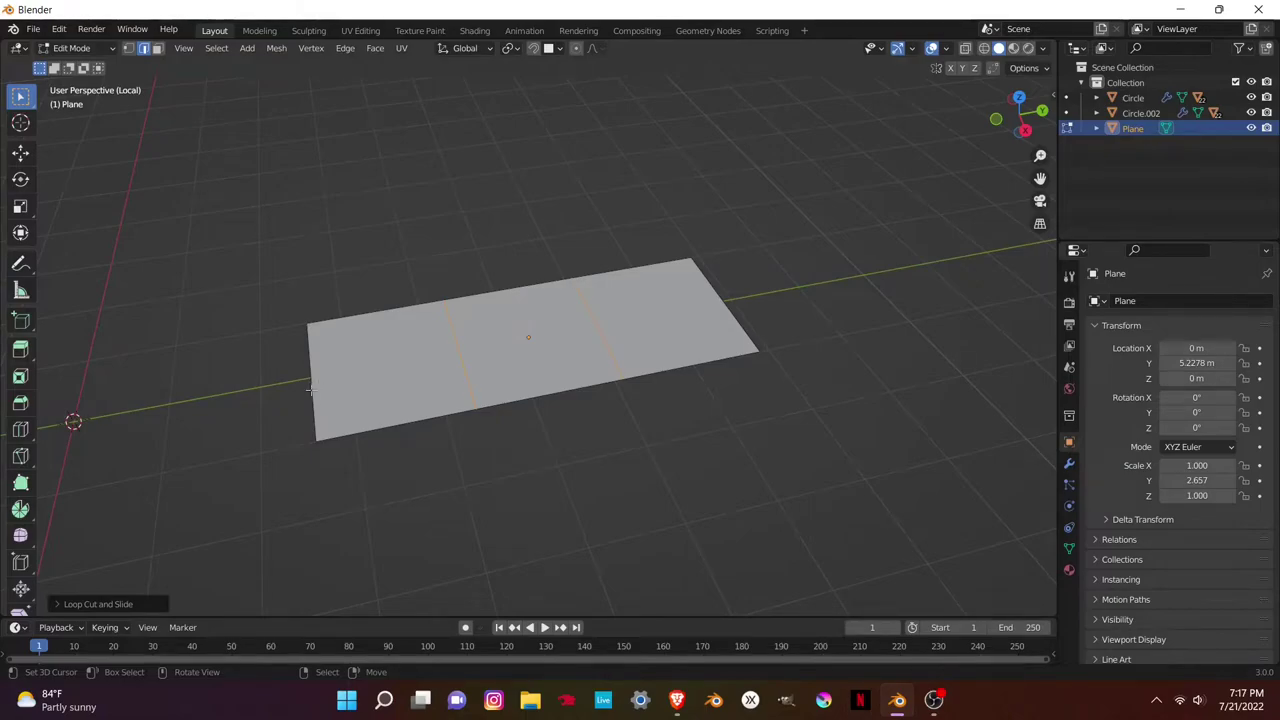
click(310, 390)
key(s)
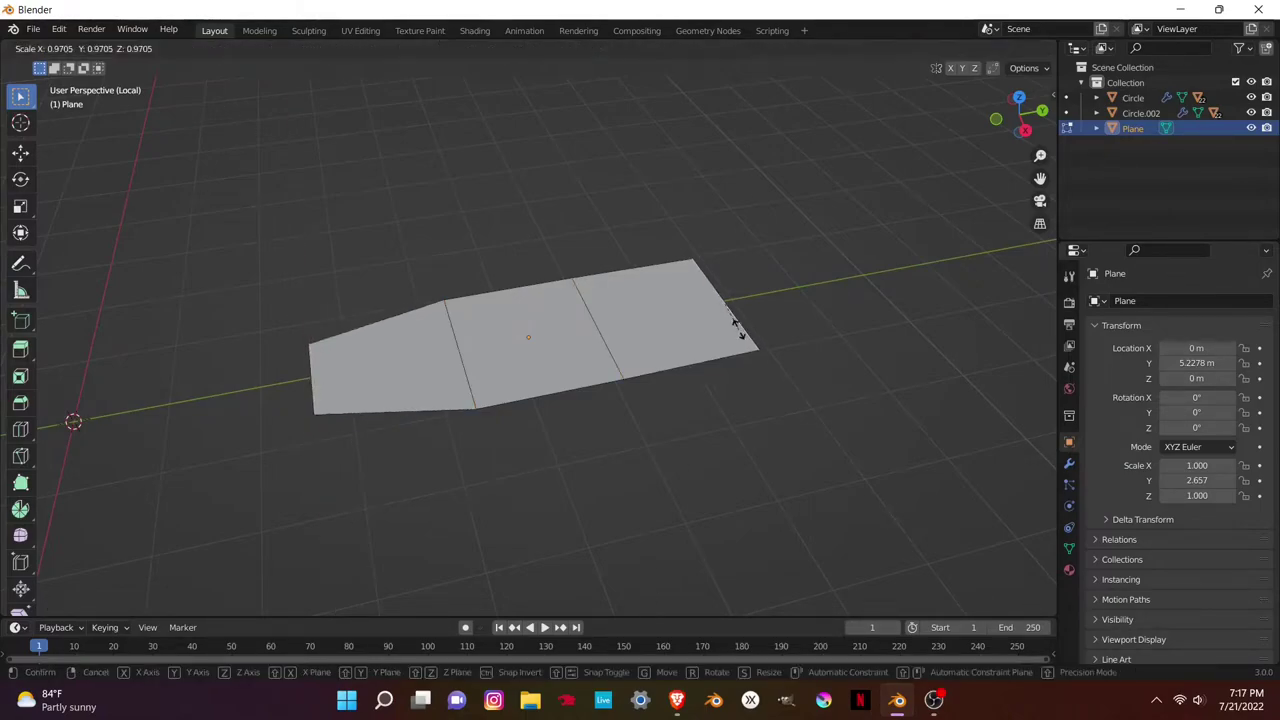
click(723, 309)
click(605, 345)
key(s)
click(646, 415)
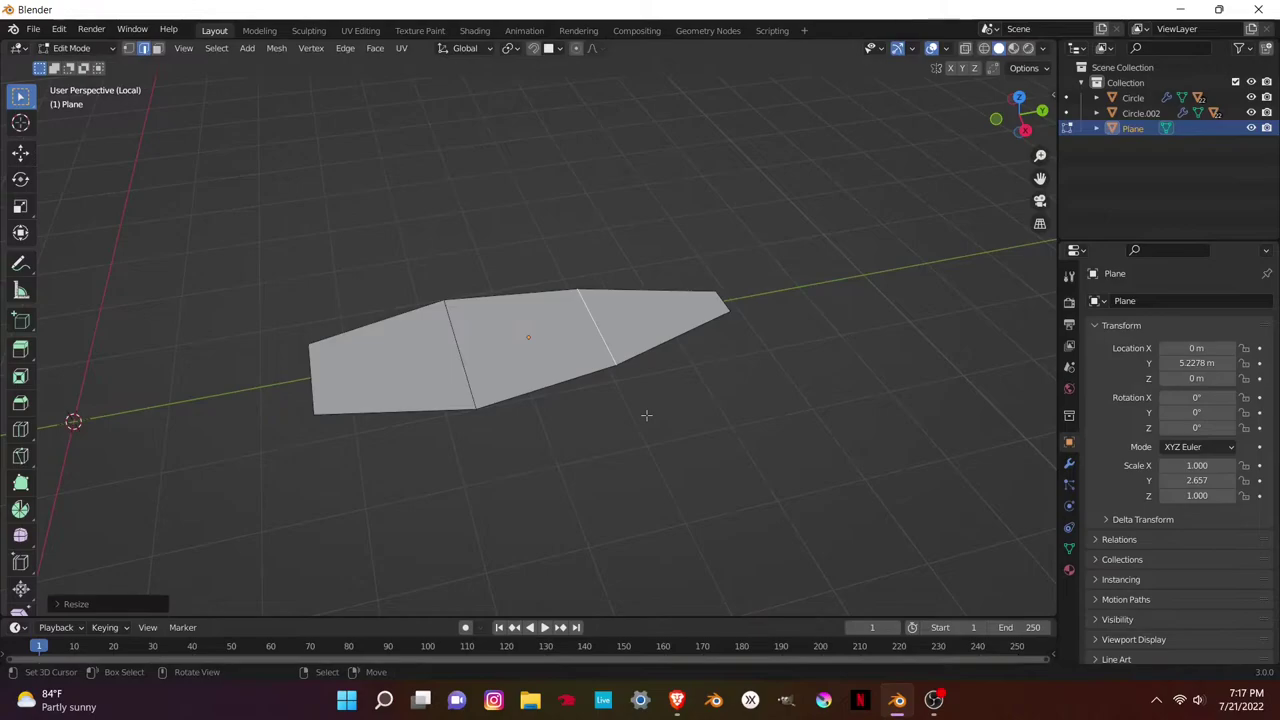
- Add a centred lengthwise loop cut and bevel it into a centre strip
key(ctrl+r)
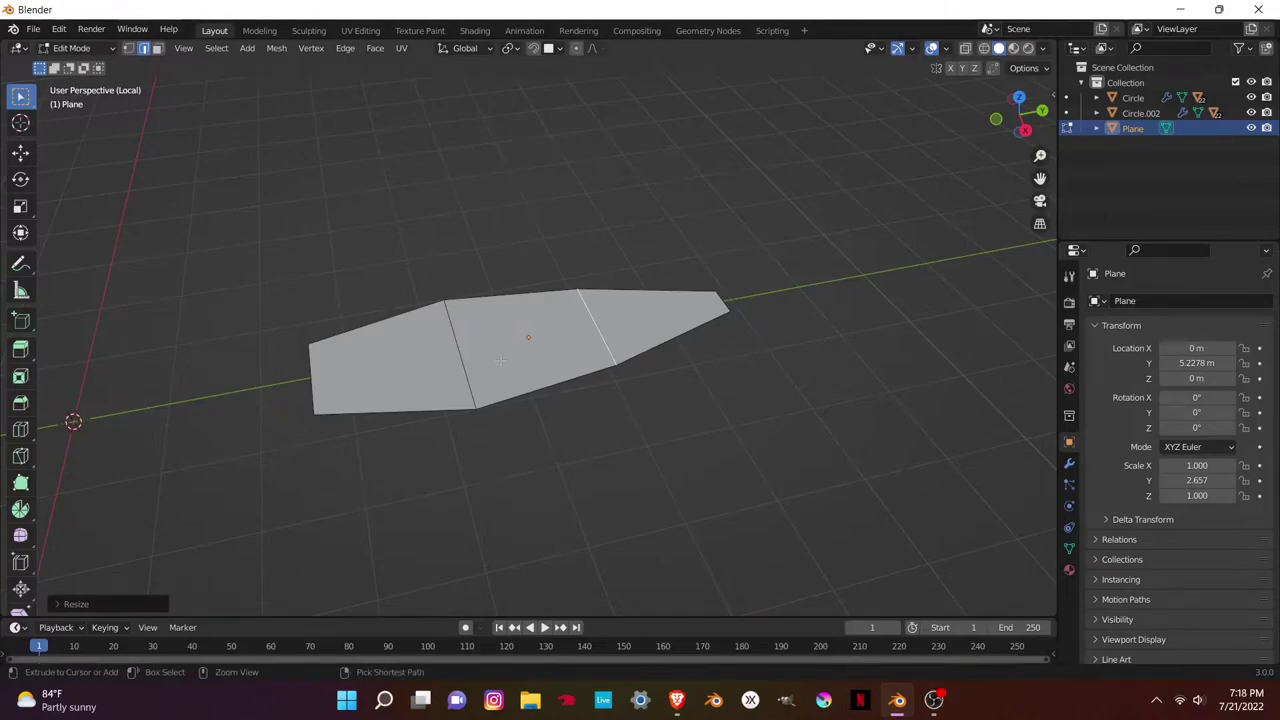
click(505, 342)
right_click(505, 342)
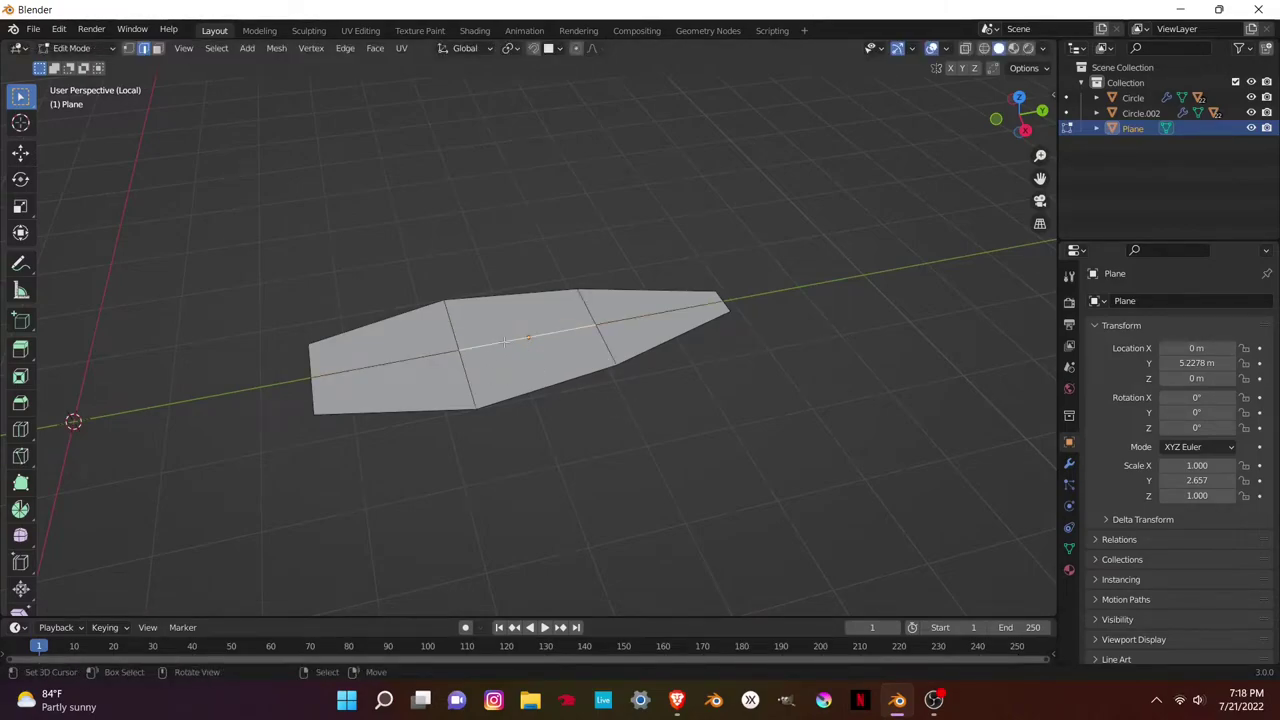
key(ctrl+b)
click(573, 393)
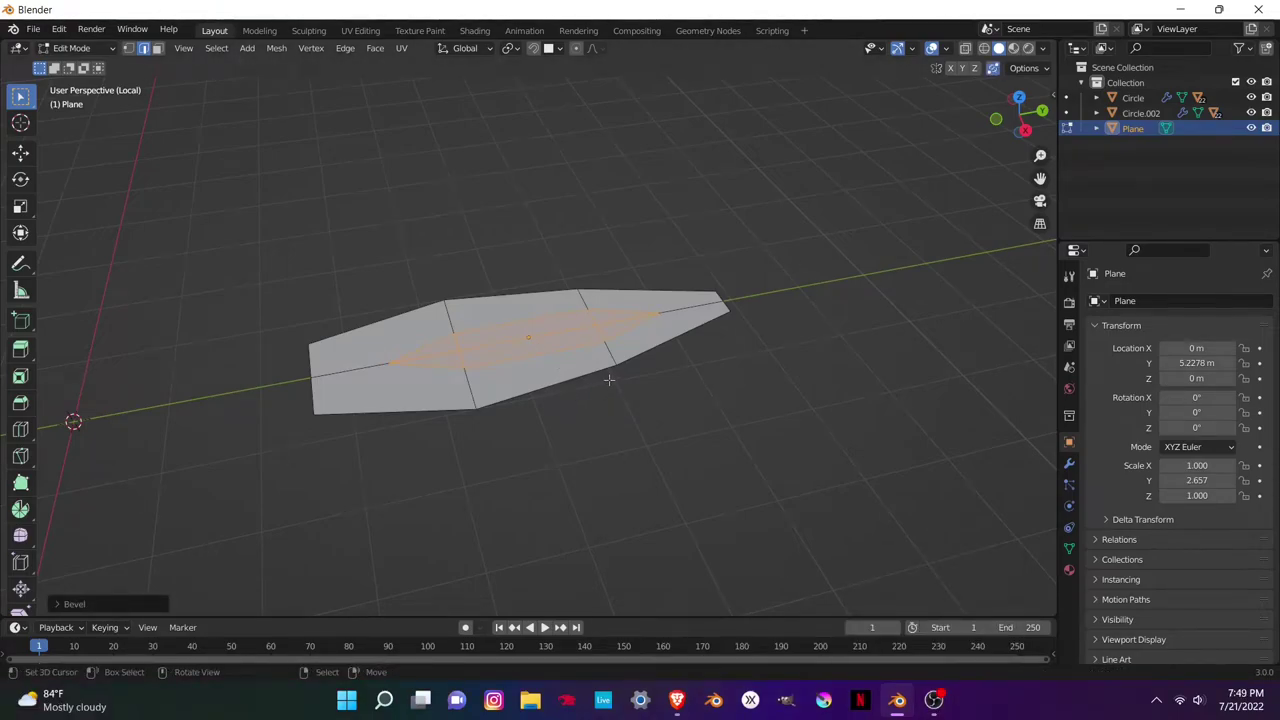
- In vertex mode, slide the strip's right and left tip vertices along their edges
click(128, 49)
key(shift+v)
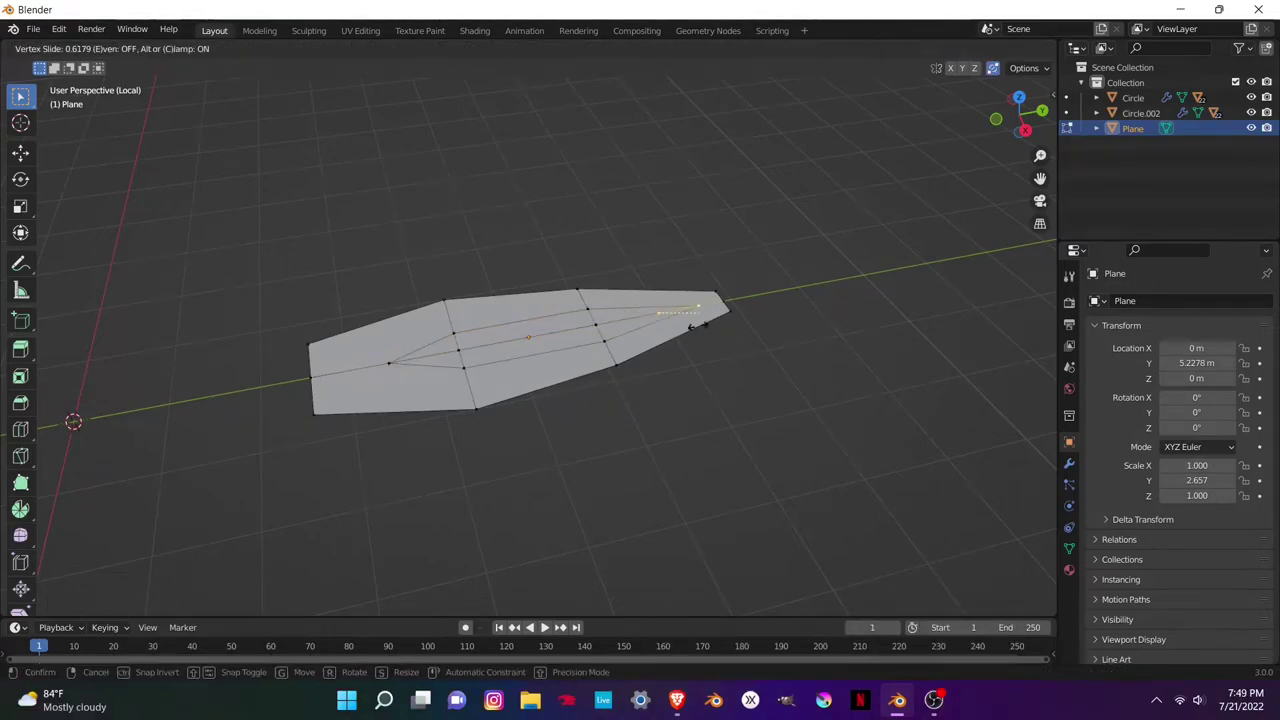
click(680, 349)
click(384, 363)
key(g)
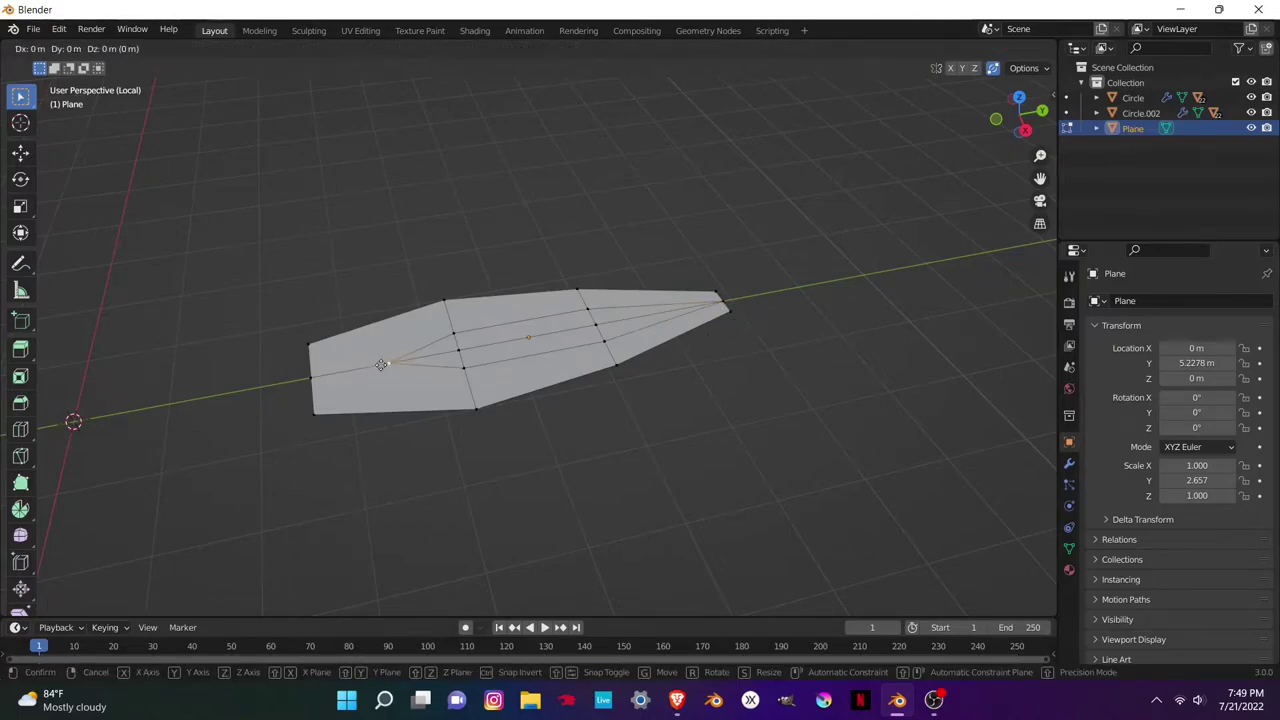
key(g)
click(348, 369)
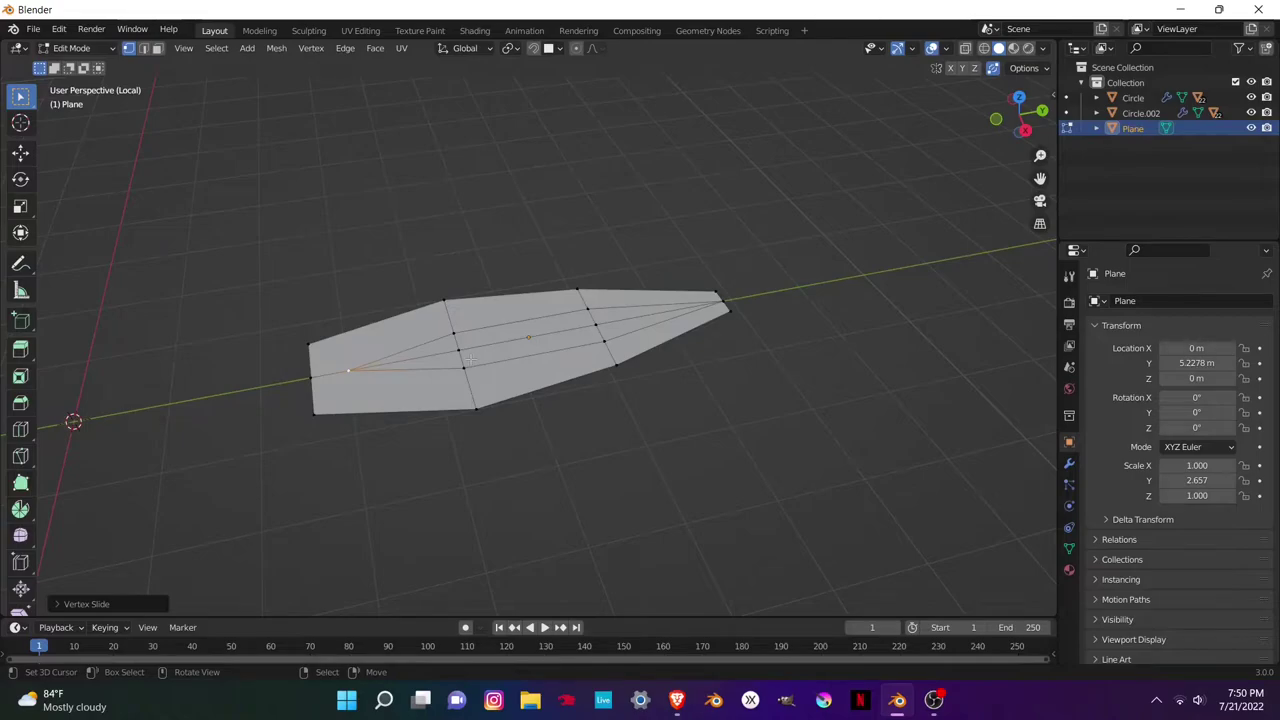
- Raise the middle section of the mesh straight up along Z
middle_drag(471, 358, 480, 400)
alt+click(457, 385)
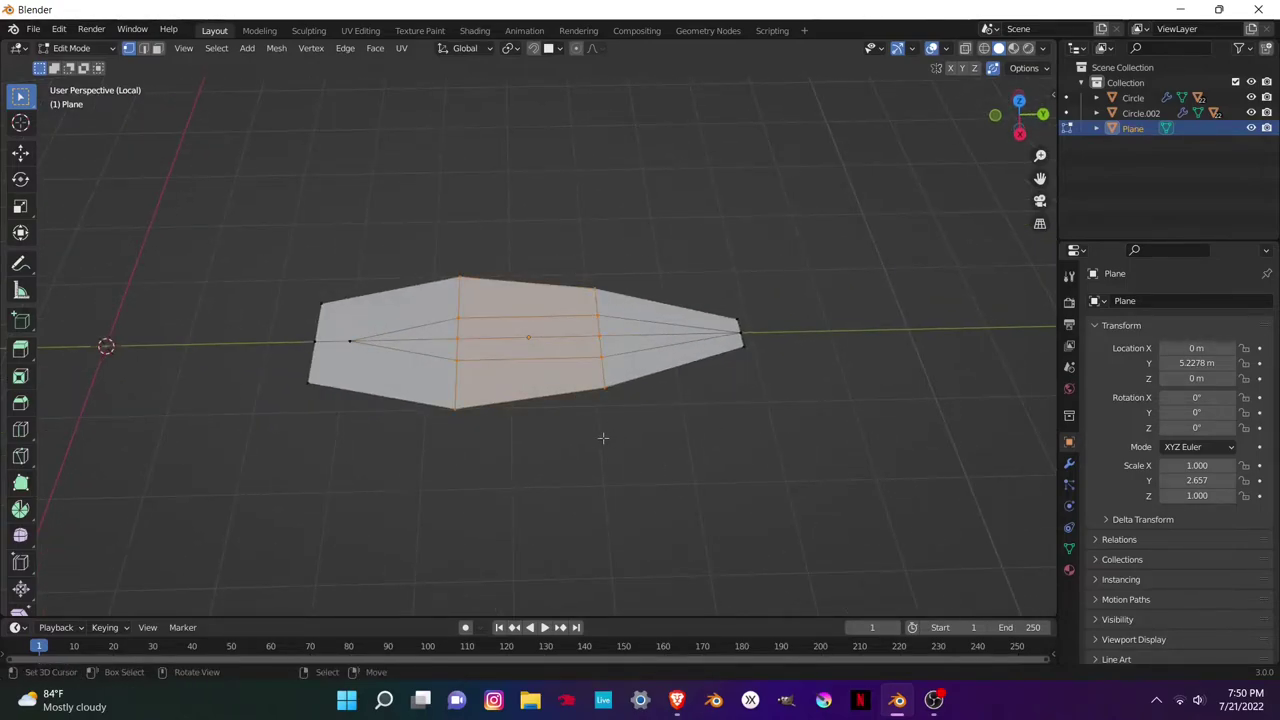
key(g)
key(z)
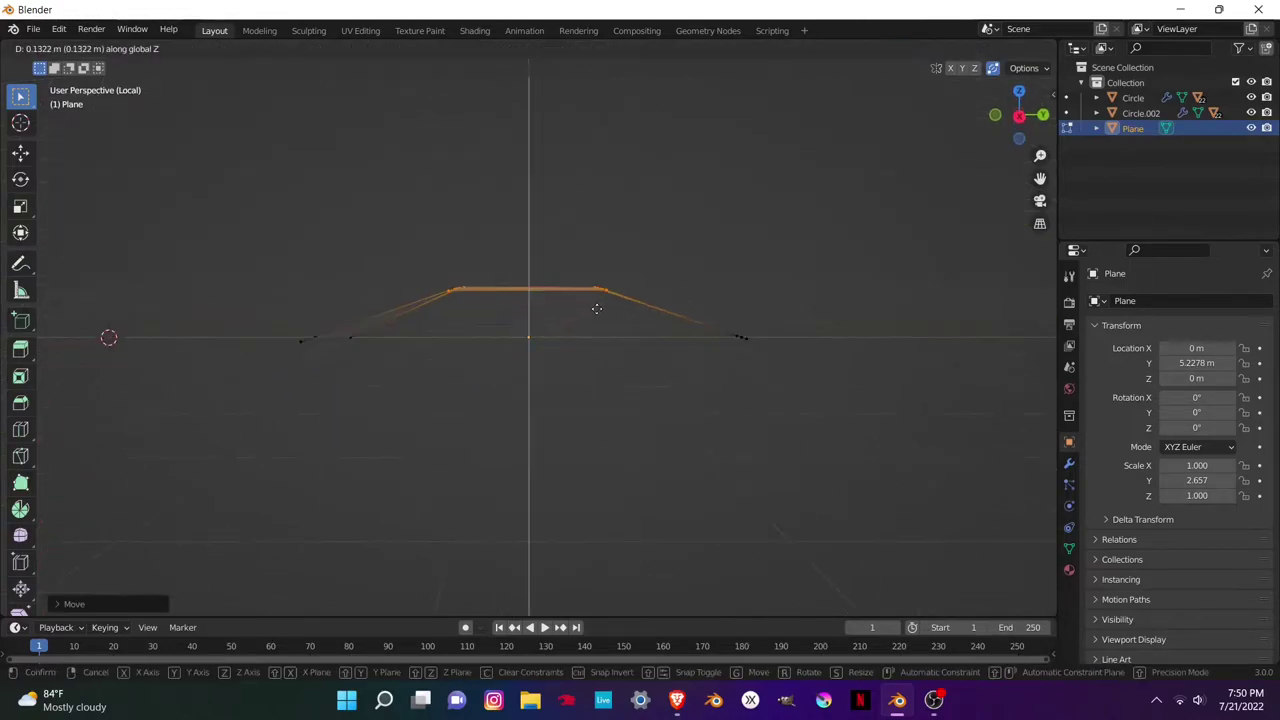
click(599, 381)
- Lower the central lengthwise edge to cut a groove along the leaf
click(143, 48)
click(467, 296)
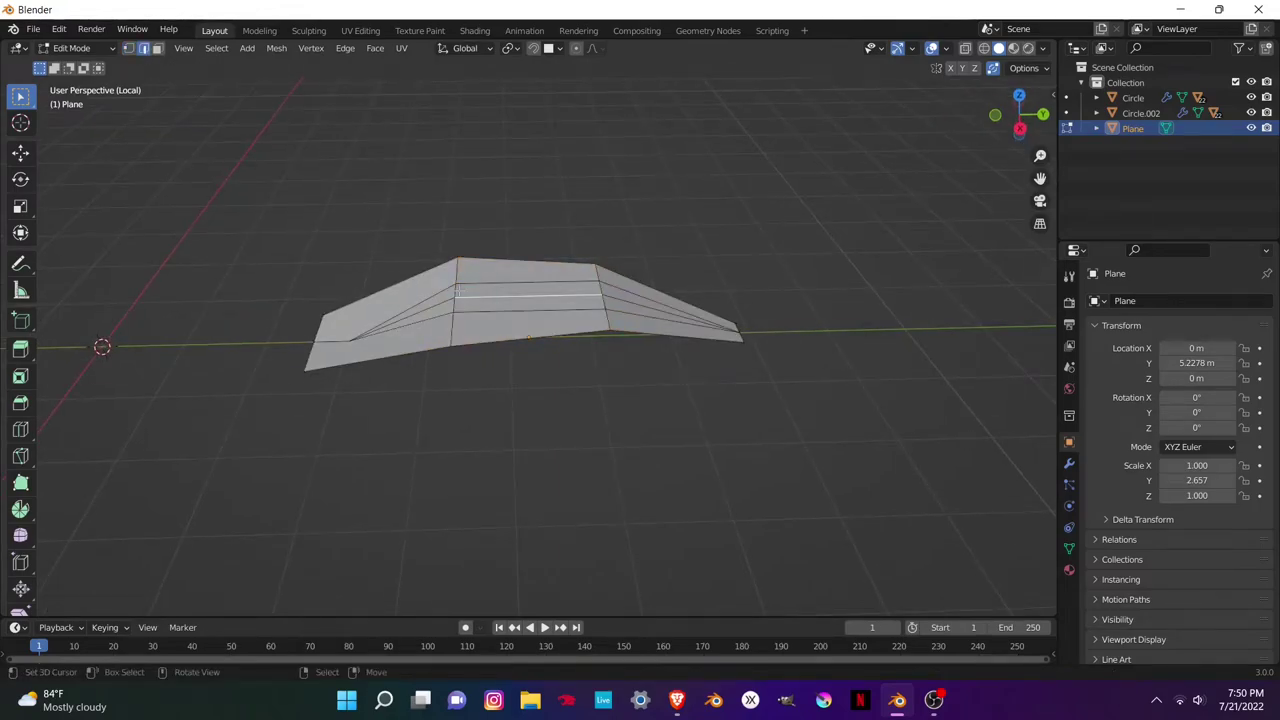
key(g)
click(455, 380)
middle_drag(455, 380, 455, 393)
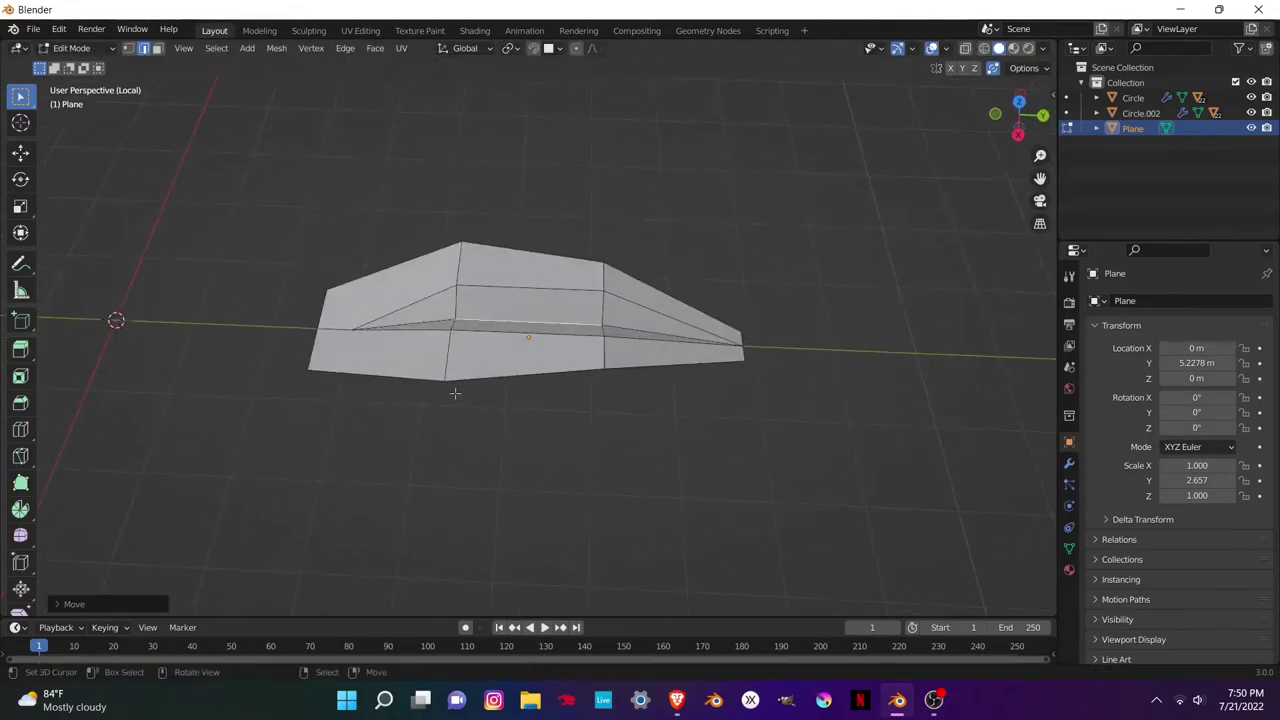
- Back in Object Mode, smooth the leaf with level-2 subdivision (Ctrl+2), keeping the smoothed result
key(Tab)
key(ctrl+2)
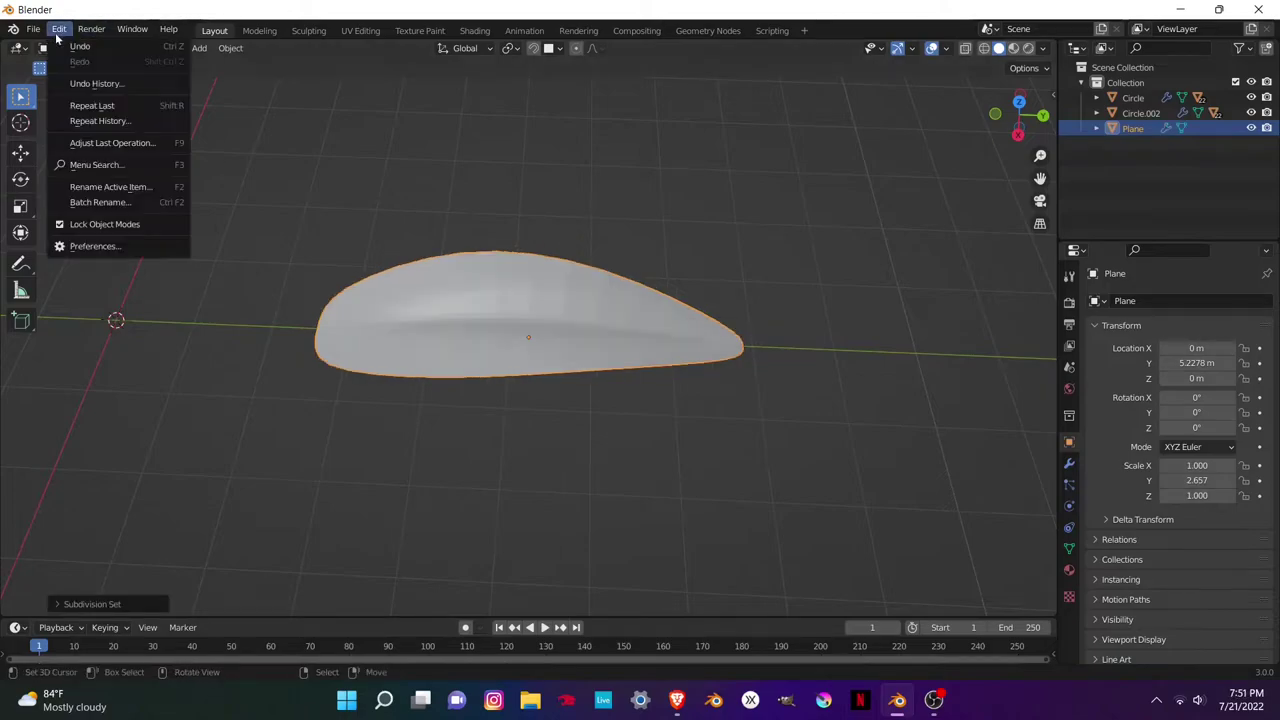
mouse_move(422, 296)
middle_down()
mouse_move(502, 293)
mouse_move(535, 272)
mouse_move(528, 339)
mouse_move(531, 328)
middle_up()
key(ctrl+z)
key(ctrl+z)
key(ctrl+z)
key(ctrl+shift+z)
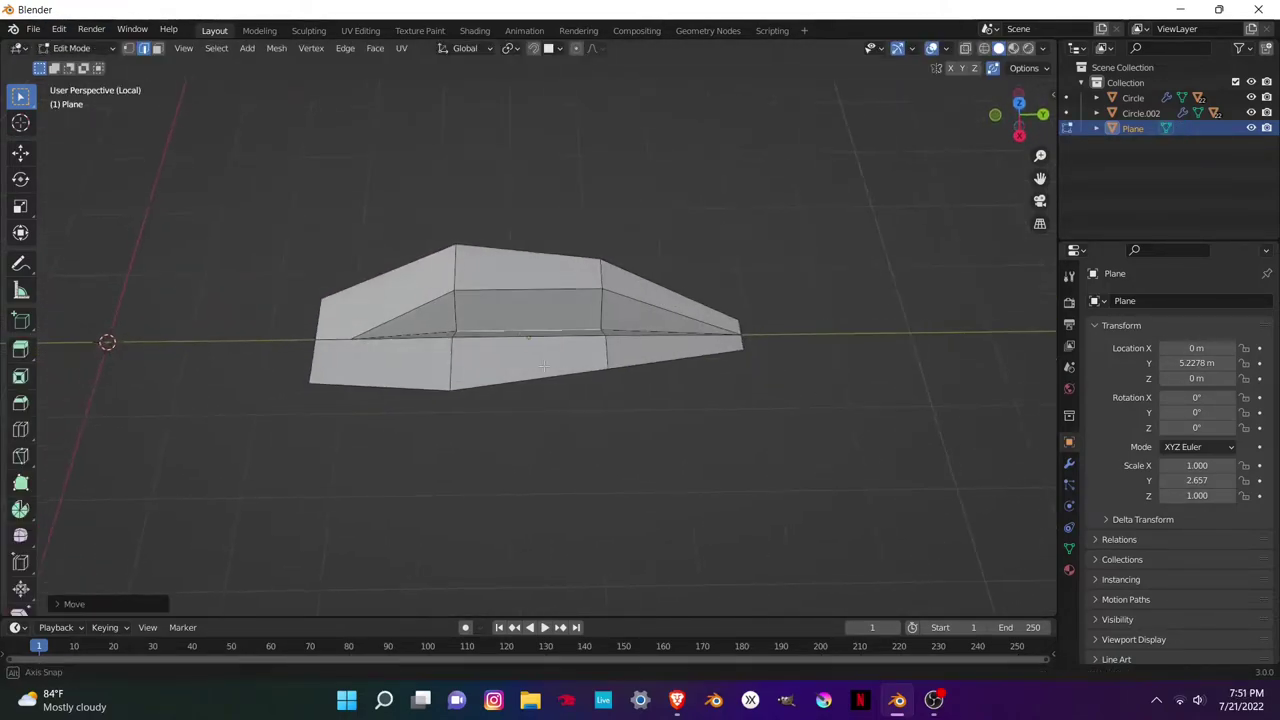
key(ctrl+shift+z)
click(59, 29)
- Add a Solidify modifier to the leaf and set a thickness of about 0.2 m
mouse_move(300, 350)
middle_down()
mouse_move(432, 418)
mouse_move(487, 384)
middle_up()
click(1069, 463)
click(1114, 300)
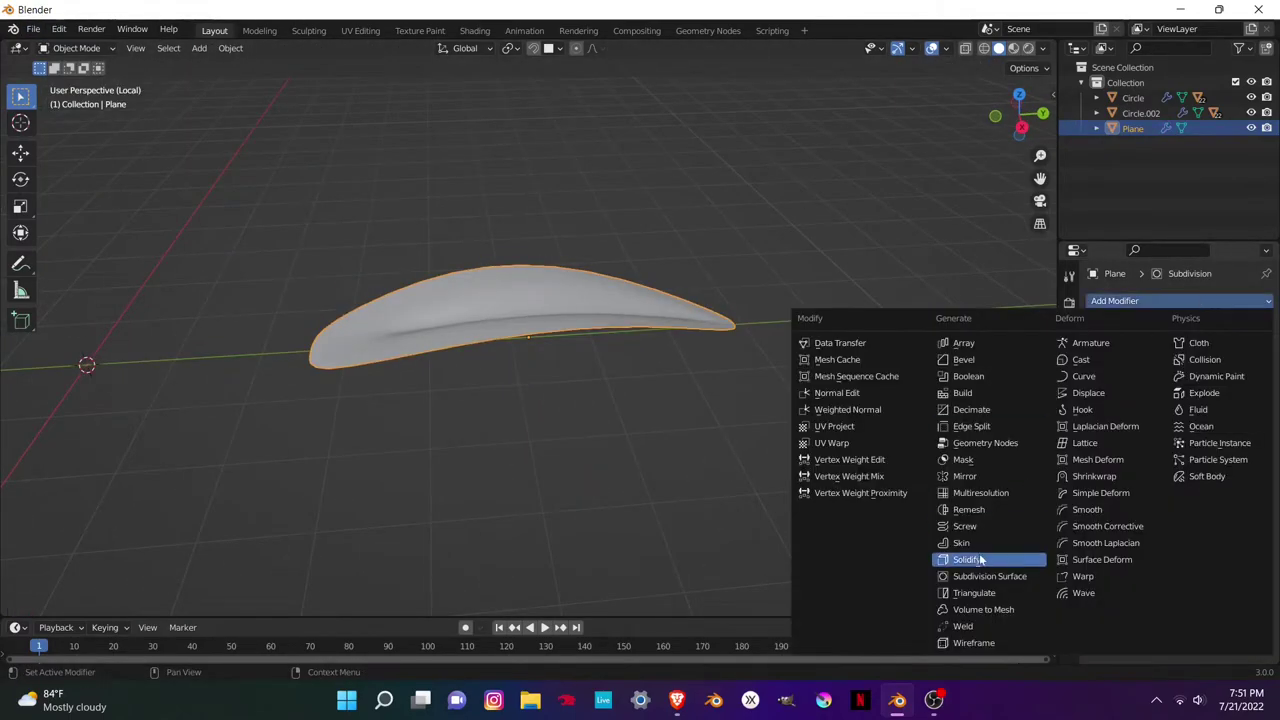
click(950, 557)
mouse_move(1204, 366)
mouse_down()
mouse_move(1220, 366)
mouse_move(1205, 366)
mouse_up()
mouse_move(991, 448)
middle_down()
mouse_move(985, 400)
mouse_move(787, 481)
middle_up()
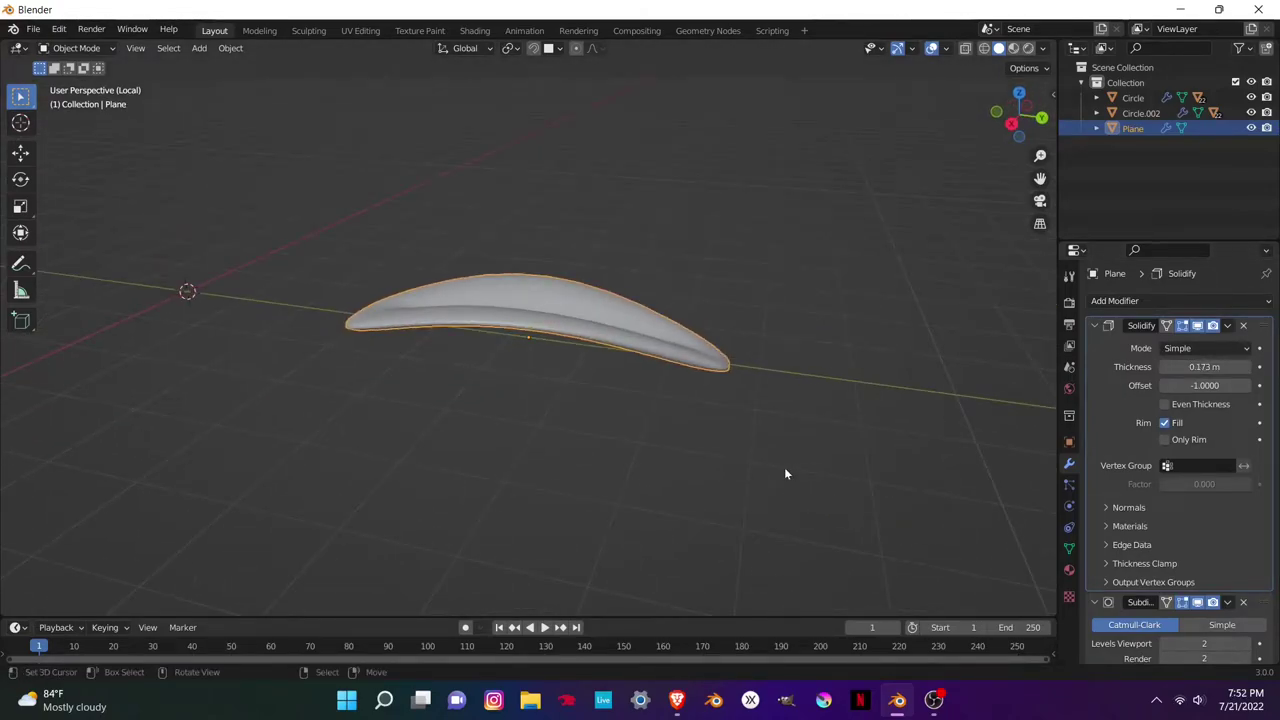
- In a side orthographic view, rotate the leaf mesh in Edit Mode so it stands upright
click(1012, 122)
key(KP_Divide)
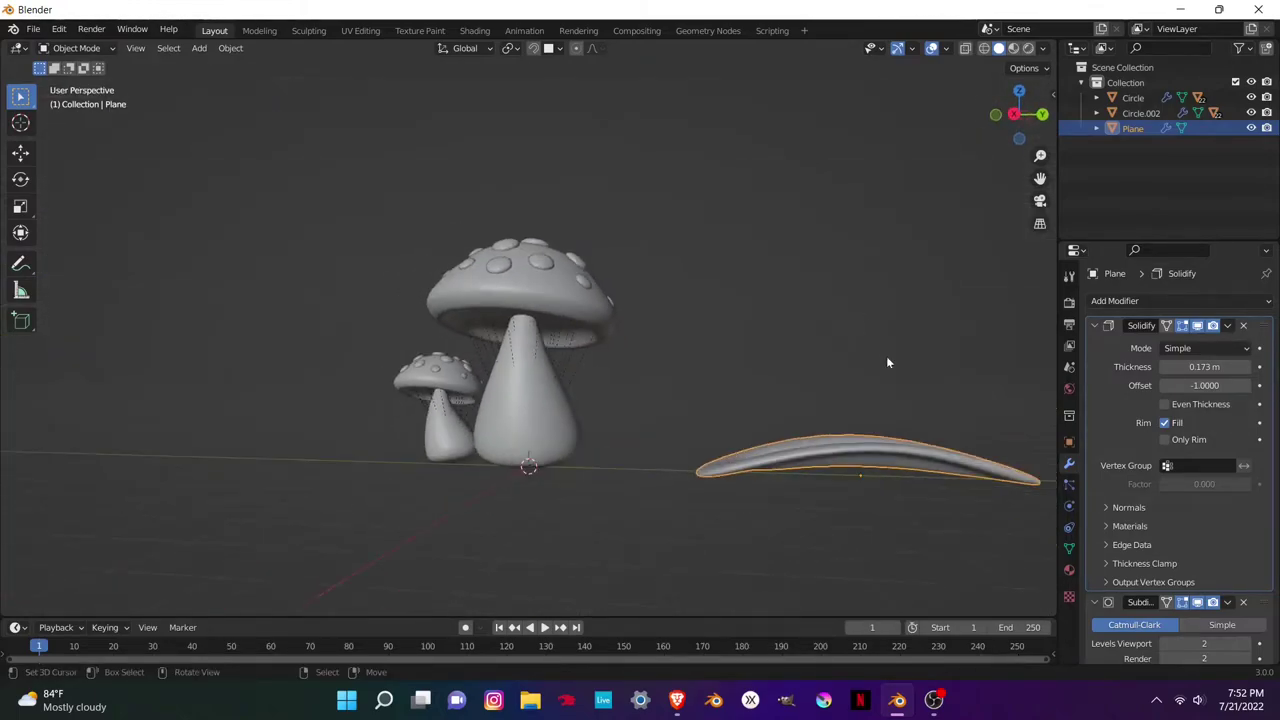
mouse_move(886, 356)
middle_down()
mouse_move(906, 540)
mouse_move(860, 560)
mouse_move(780, 530)
middle_up()
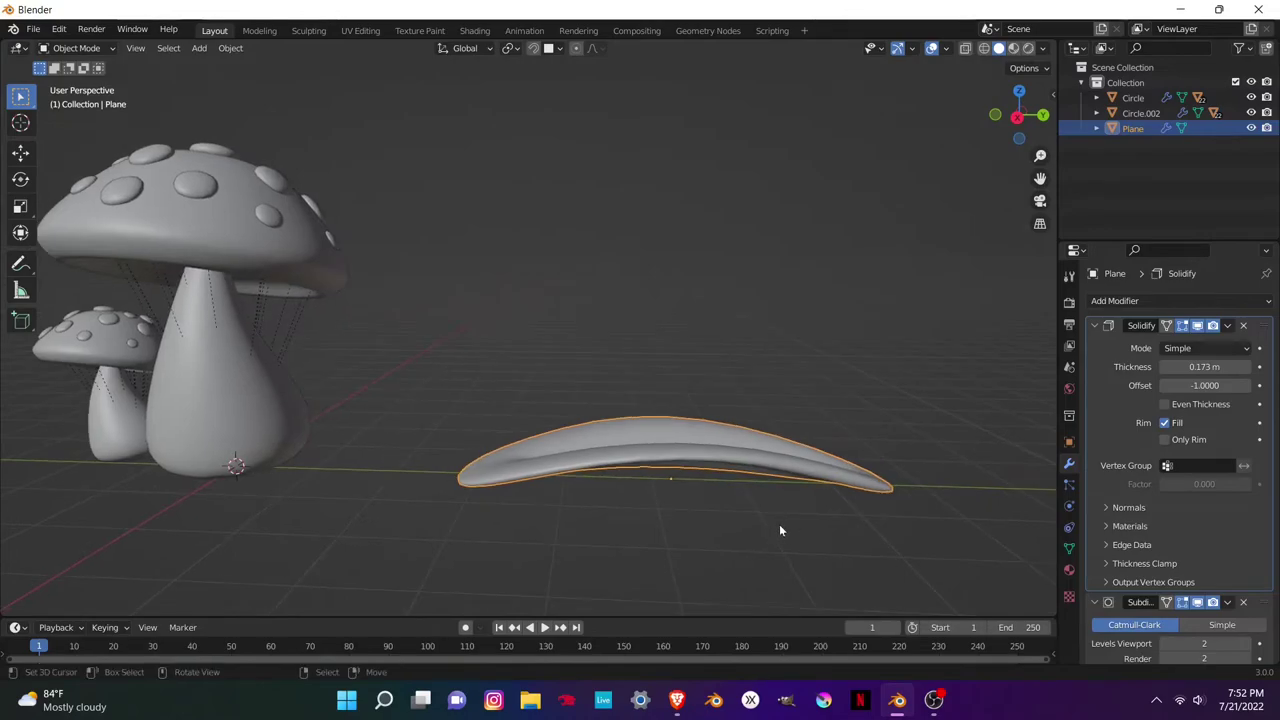
key(Tab)
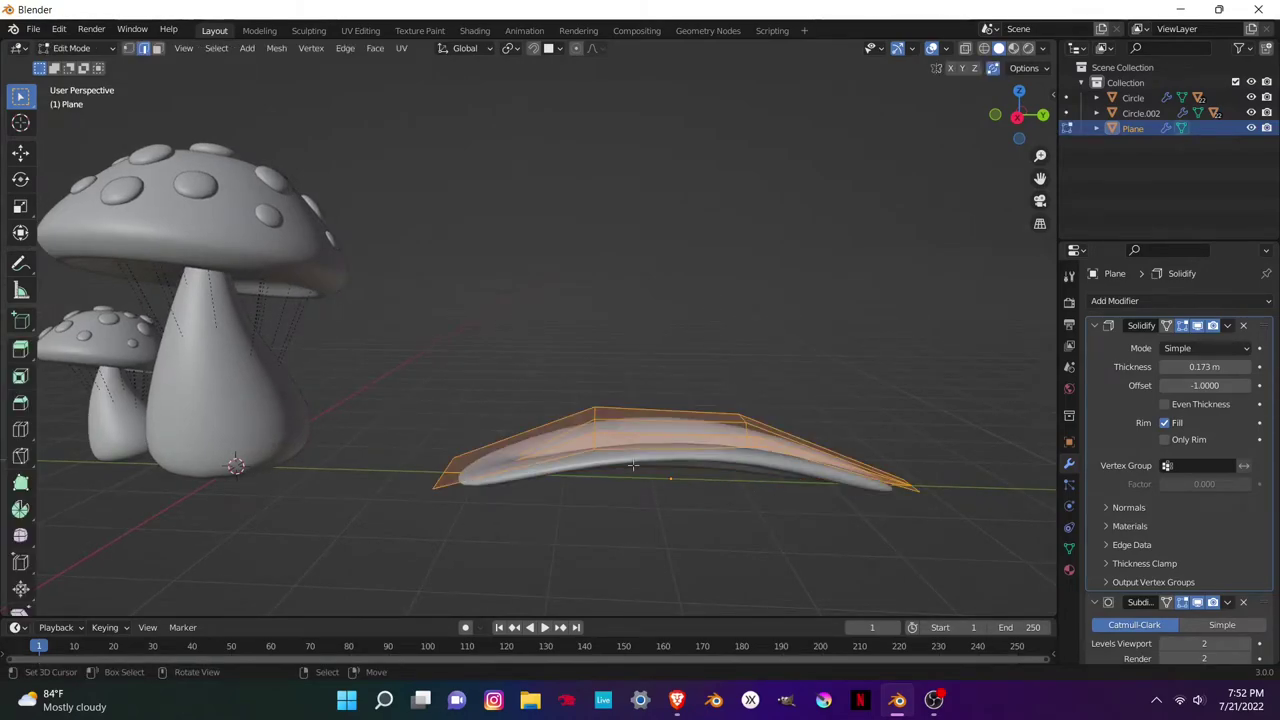
click(1020, 114)
click(995, 114)
key(r)
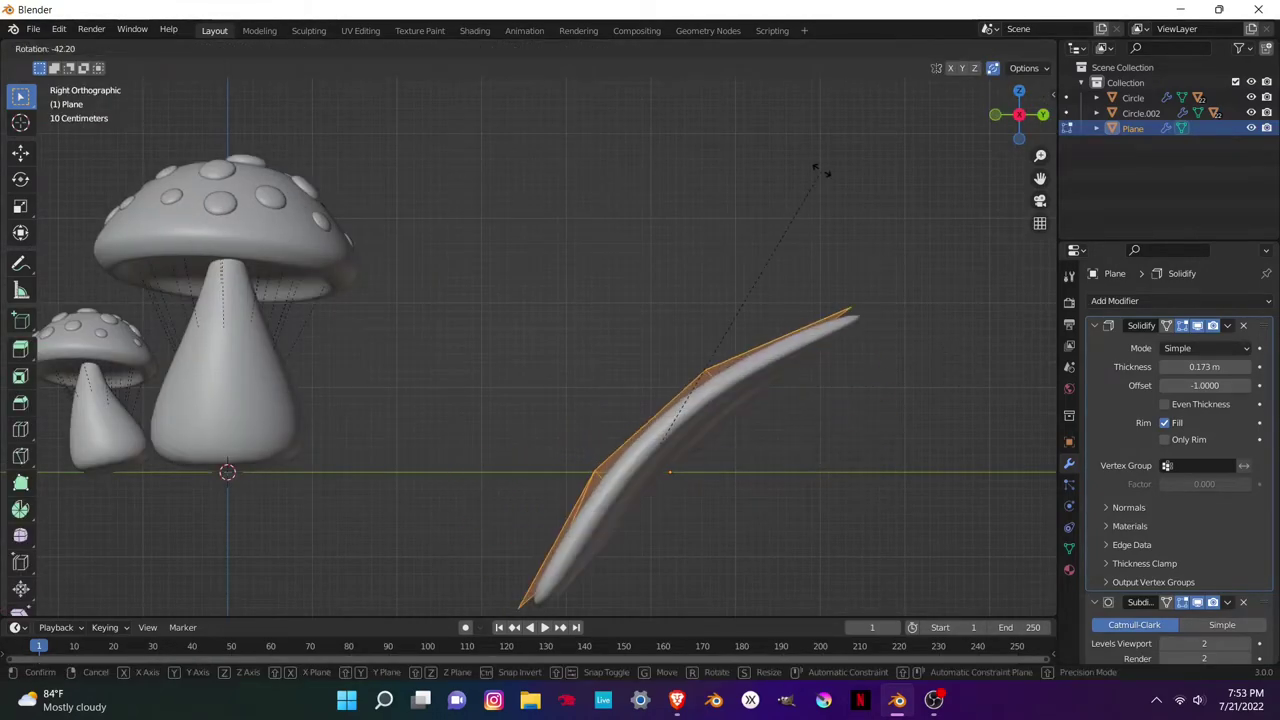
click(910, 280)
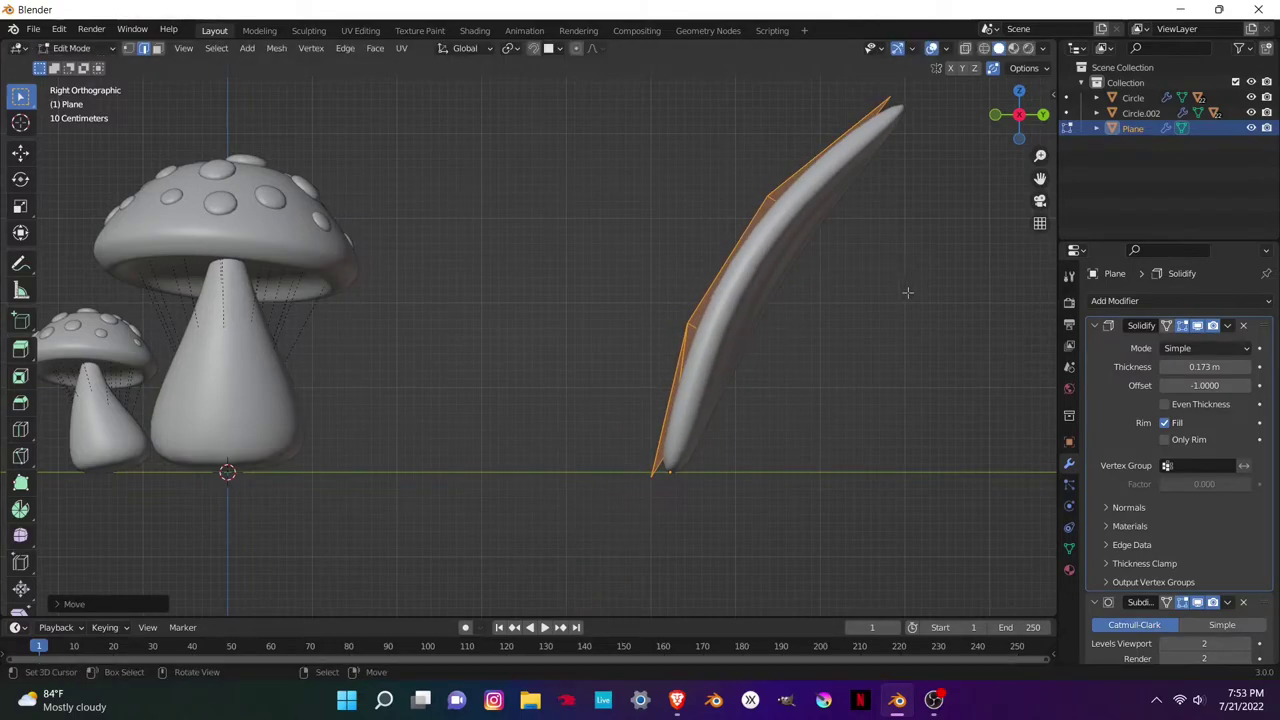
key(Tab)
- Fine-tune the Solidify thickness down to 0.143 m
middle_drag(814, 326, 1210, 360)
drag(1210, 367, 1195, 367)
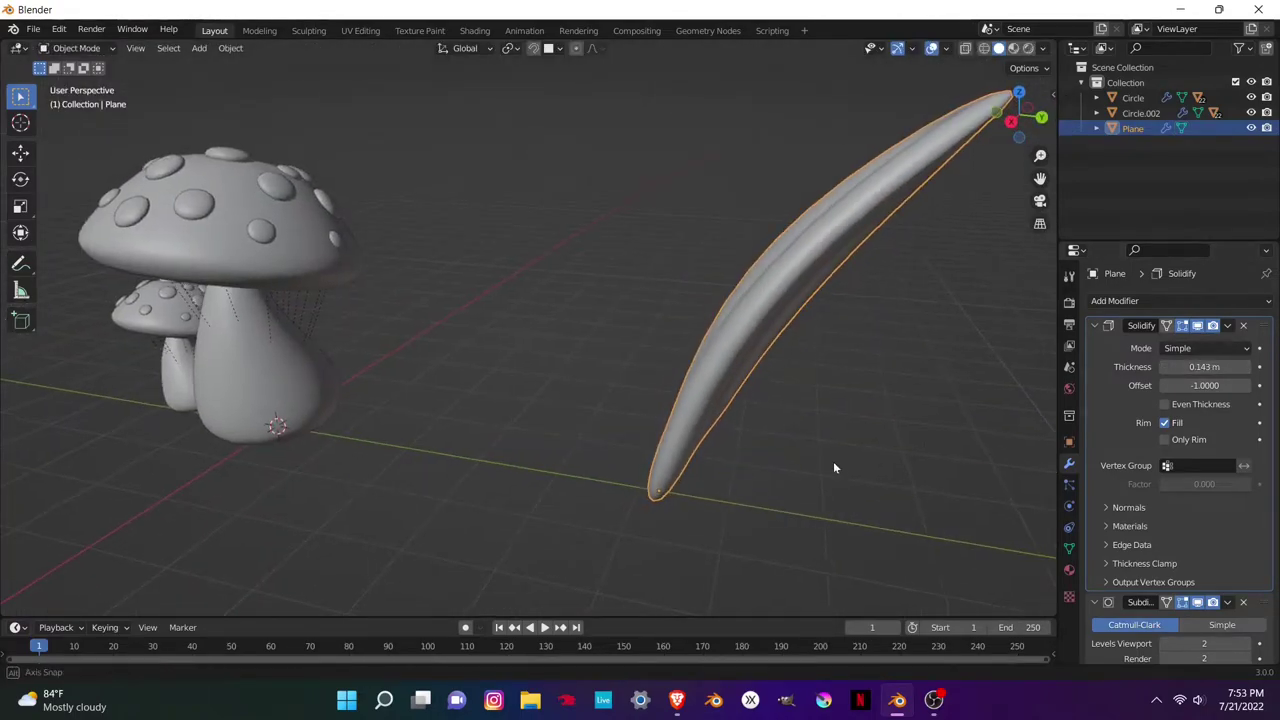
middle_drag(833, 461, 945, 467)
scroll(938, 452, down, 2)
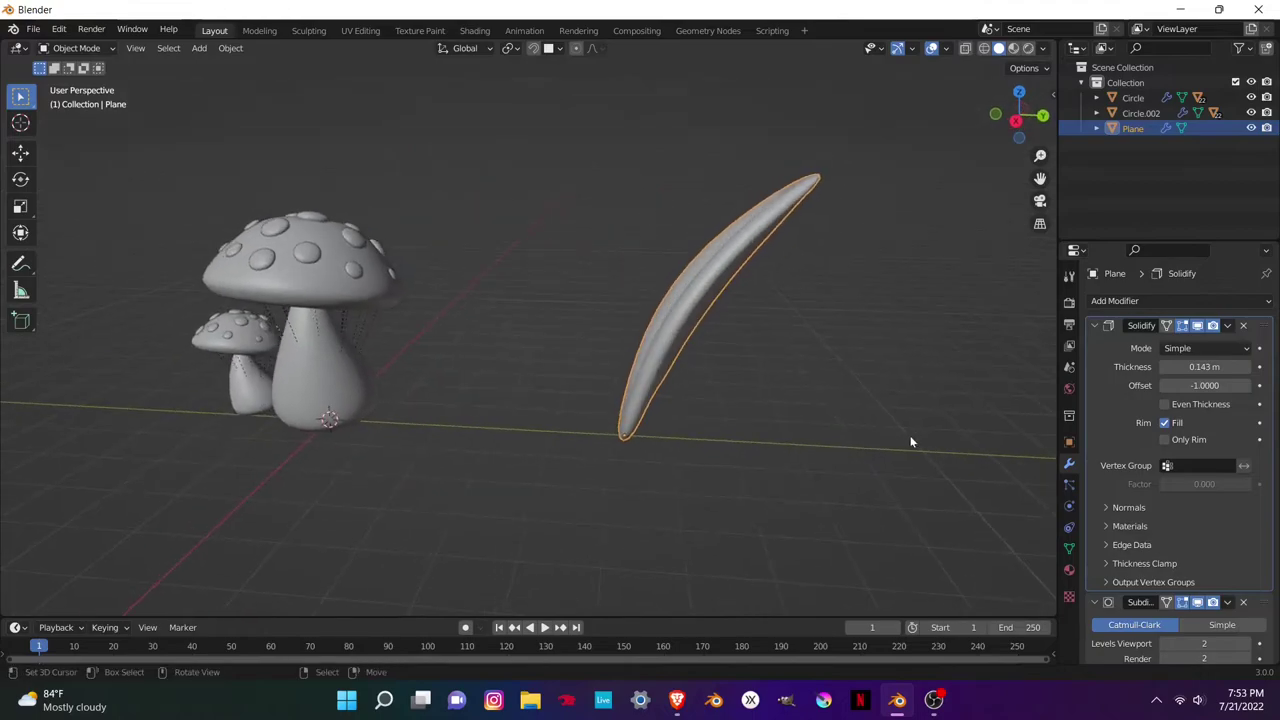
- Duplicate the leaf, turn the copy about Z and move it aside
key(shift+d)
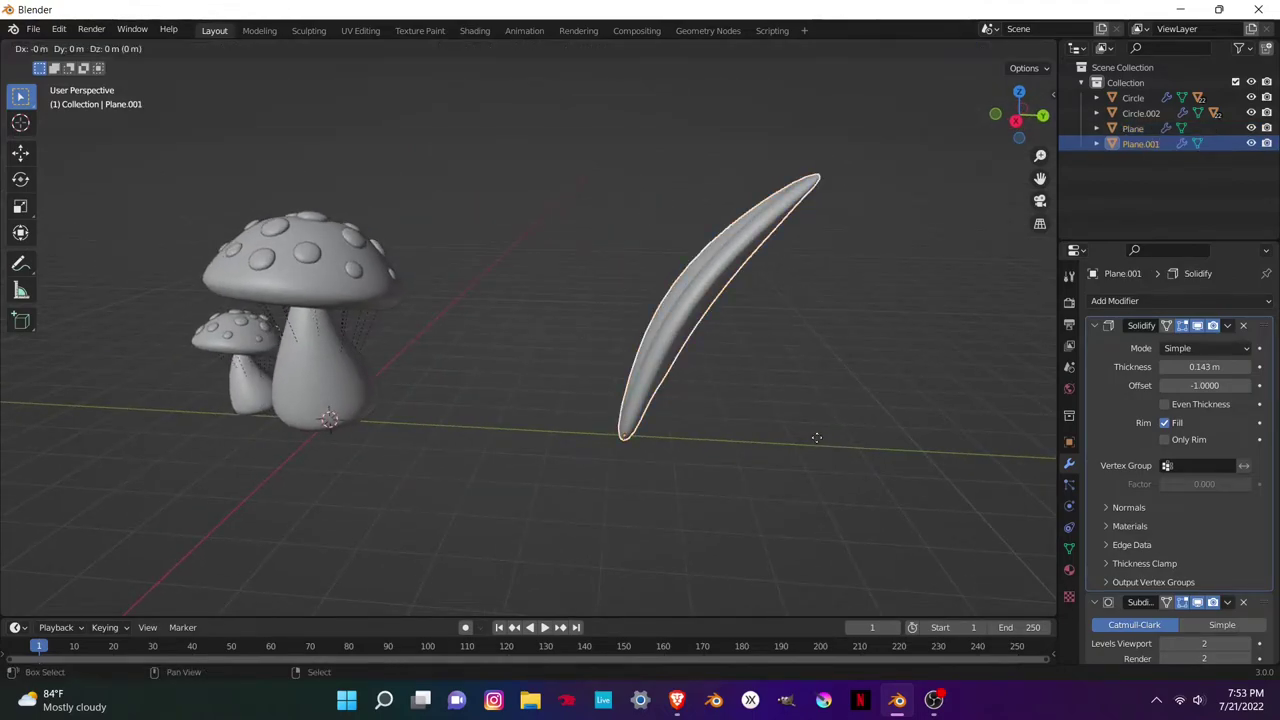
key(r)
key(z)
click(665, 147)
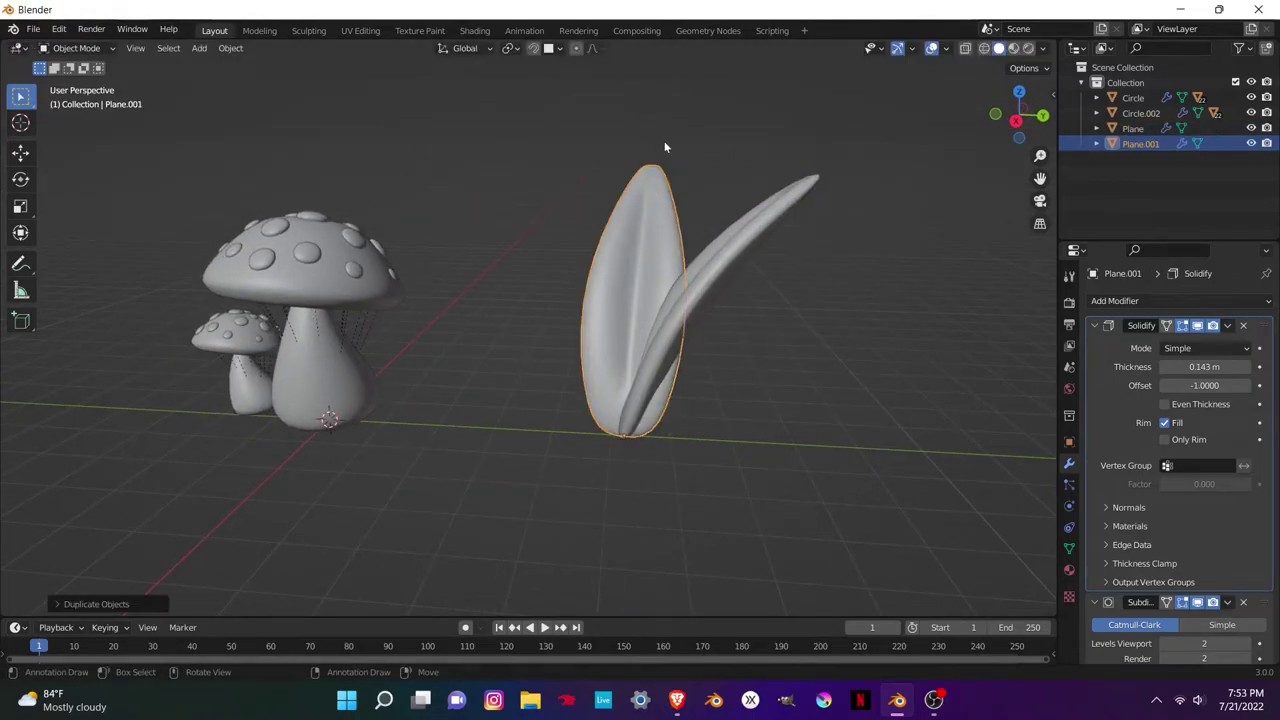
key(g)
click(660, 229)
mouse_move(660, 229)
middle_down()
mouse_move(847, 397)
mouse_move(760, 330)
middle_up()
- Rotate the copy about Z, place it beside the original leaf, and apply its transforms
key(r)
key(z)
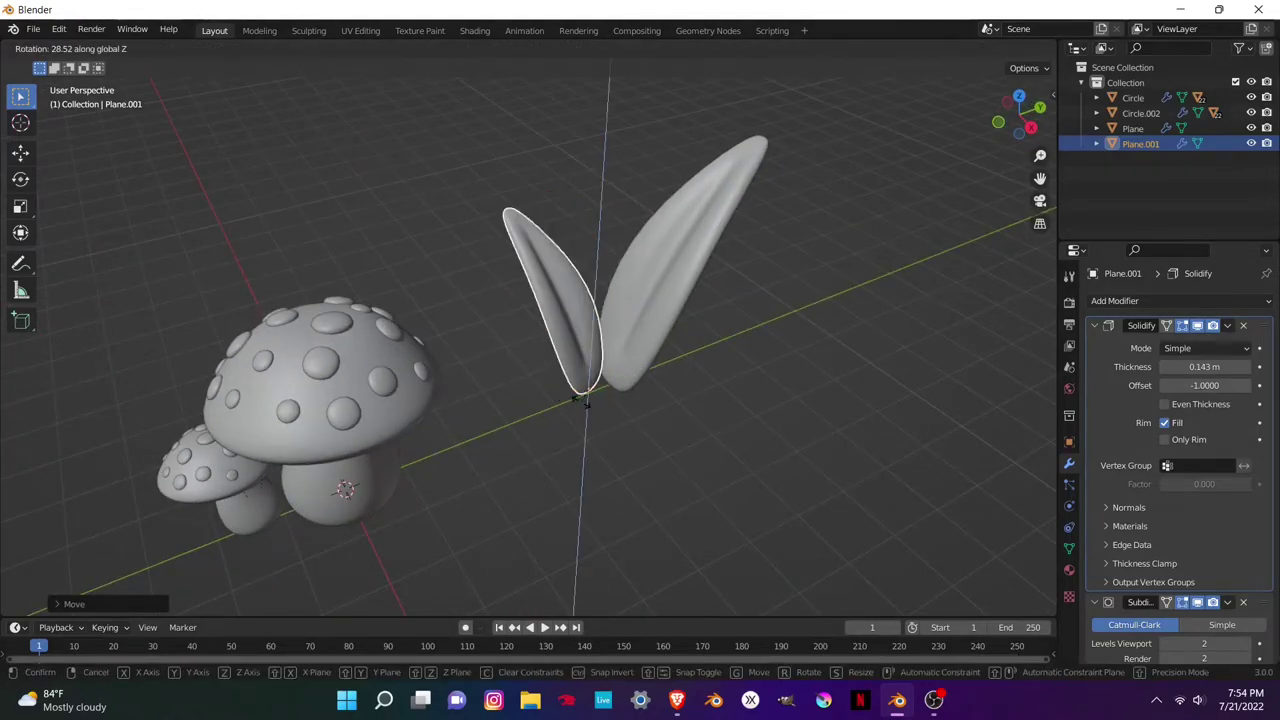
click(586, 400)
mouse_move(586, 400)
middle_down()
mouse_move(824, 390)
mouse_move(610, 404)
mouse_move(572, 419)
mouse_move(835, 402)
mouse_move(620, 400)
mouse_move(840, 368)
mouse_move(578, 415)
middle_up()
key(s)
right_click(572, 419)
key(g)
click(620, 400)
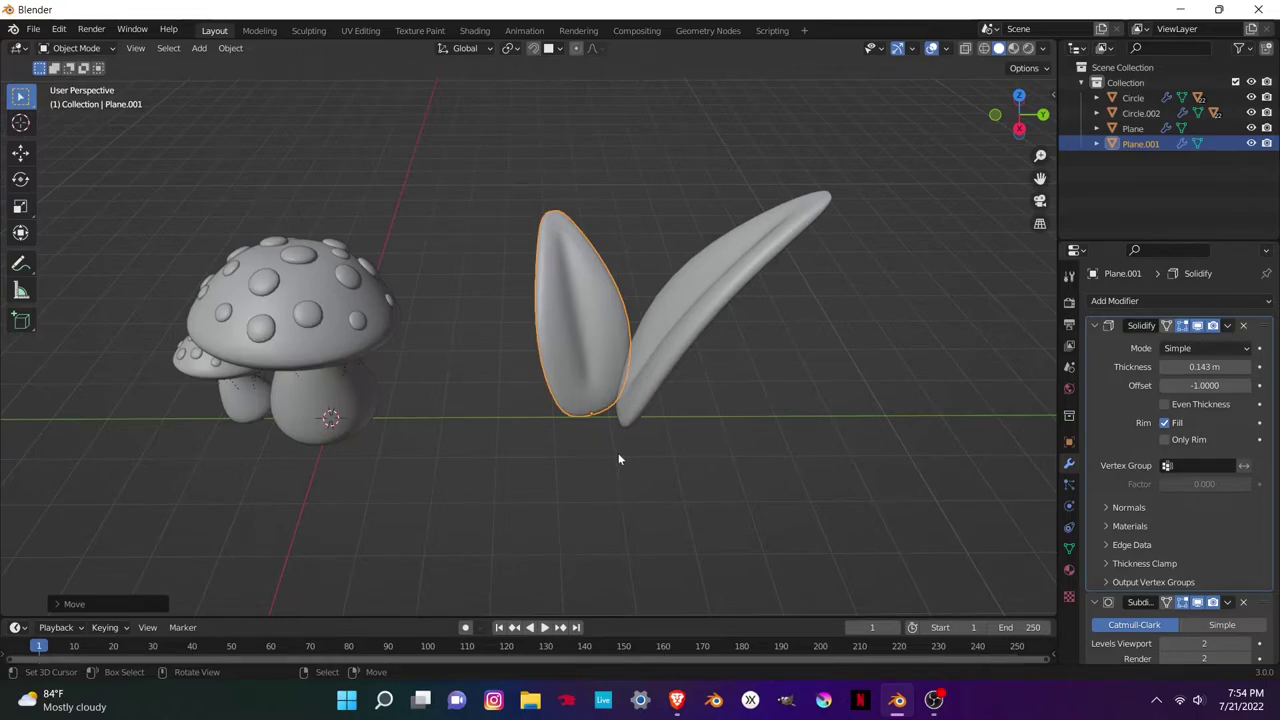
key(ctrl+a)
click(617, 455)
- Duplicate the second leaf into a small flattened third leaf resting at the cluster's base
key(shift+d)
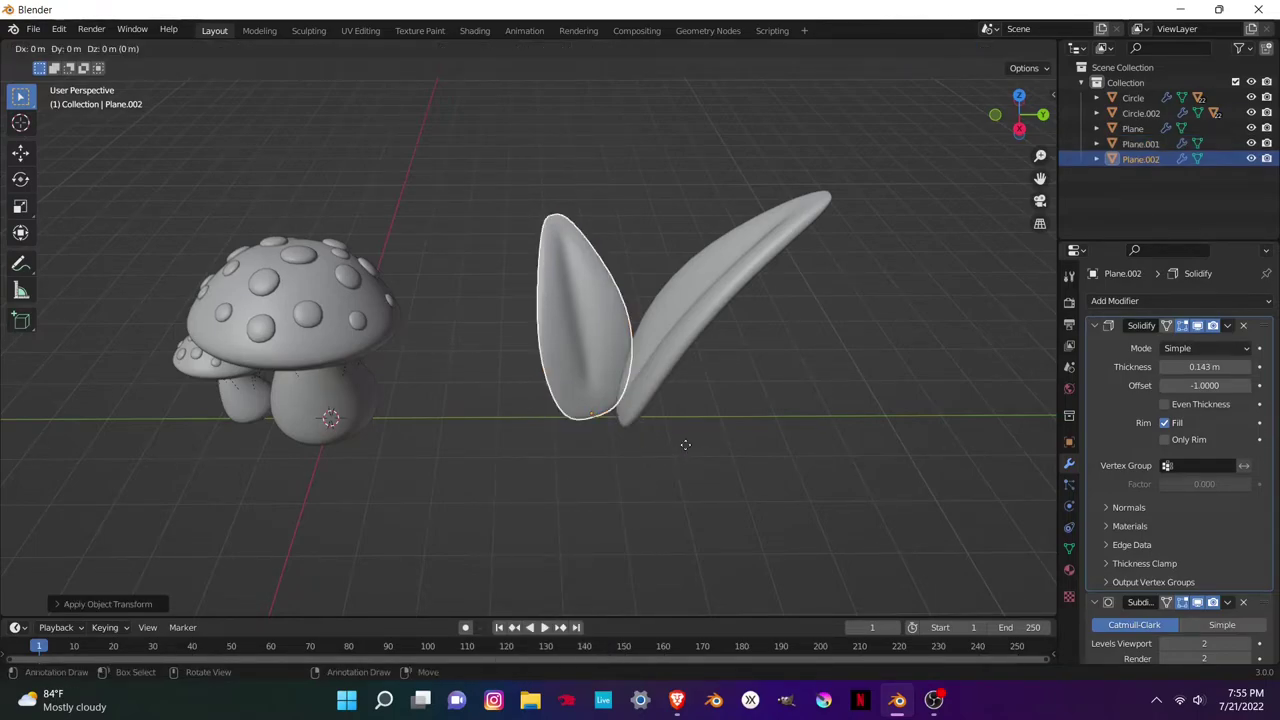
key(r)
click(621, 205)
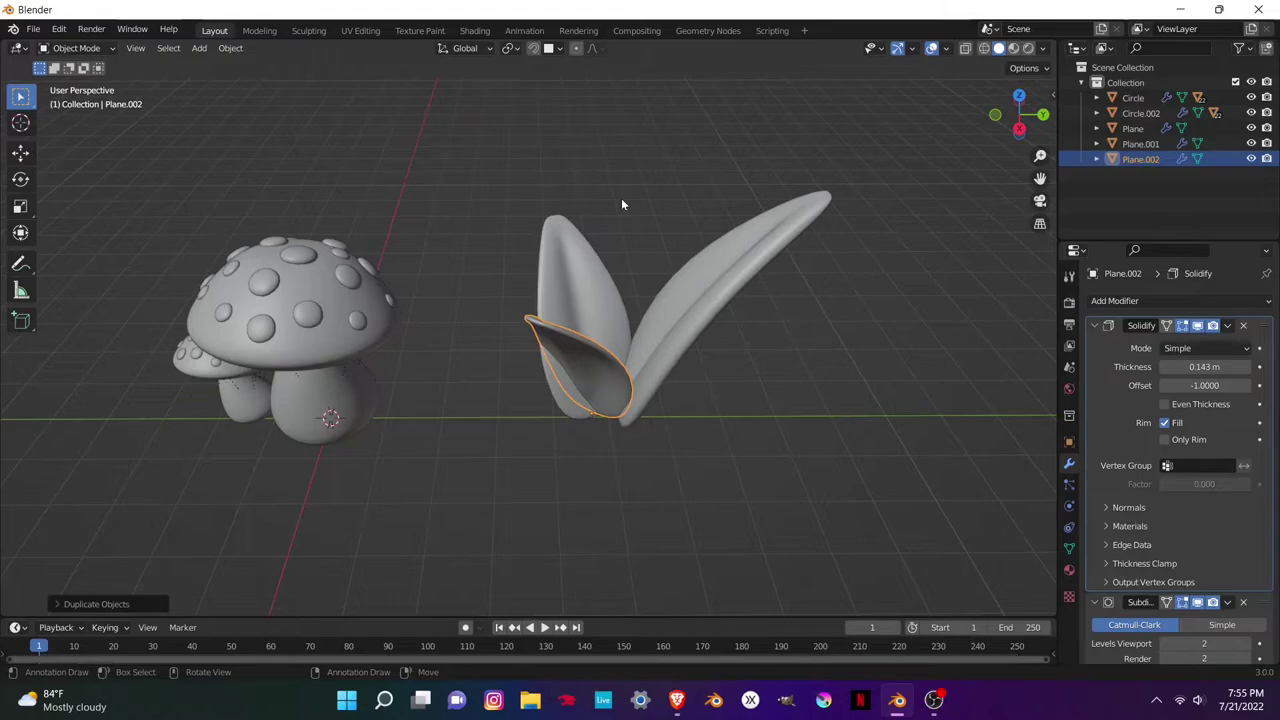
key(s)
click(523, 295)
mouse_move(523, 295)
middle_down()
mouse_move(663, 430)
mouse_move(586, 522)
mouse_move(760, 482)
mouse_move(792, 412)
mouse_move(614, 464)
mouse_move(737, 383)
middle_up()
key(g)
key(z)
key(r)
click(786, 497)
key(s)
click(769, 425)
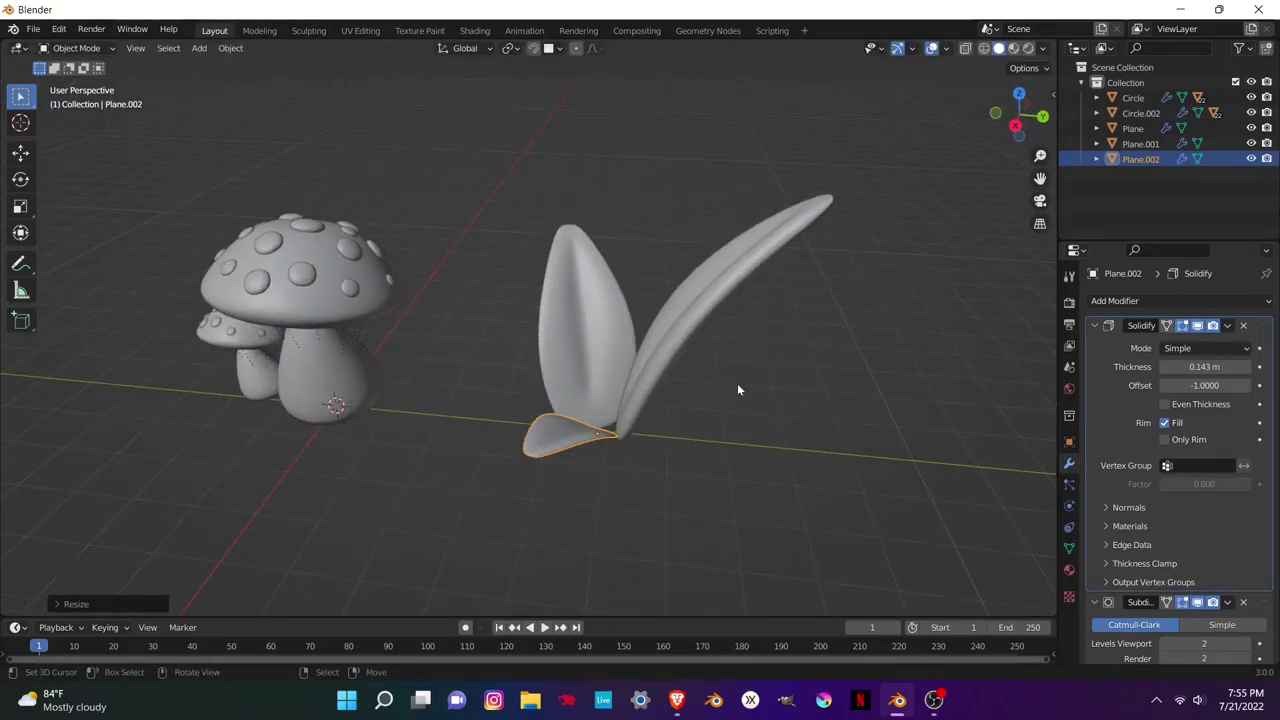
shift+click(598, 341)
- Join the three selected leaves into one object with Ctrl+J and scale it down
shift+click(678, 345)
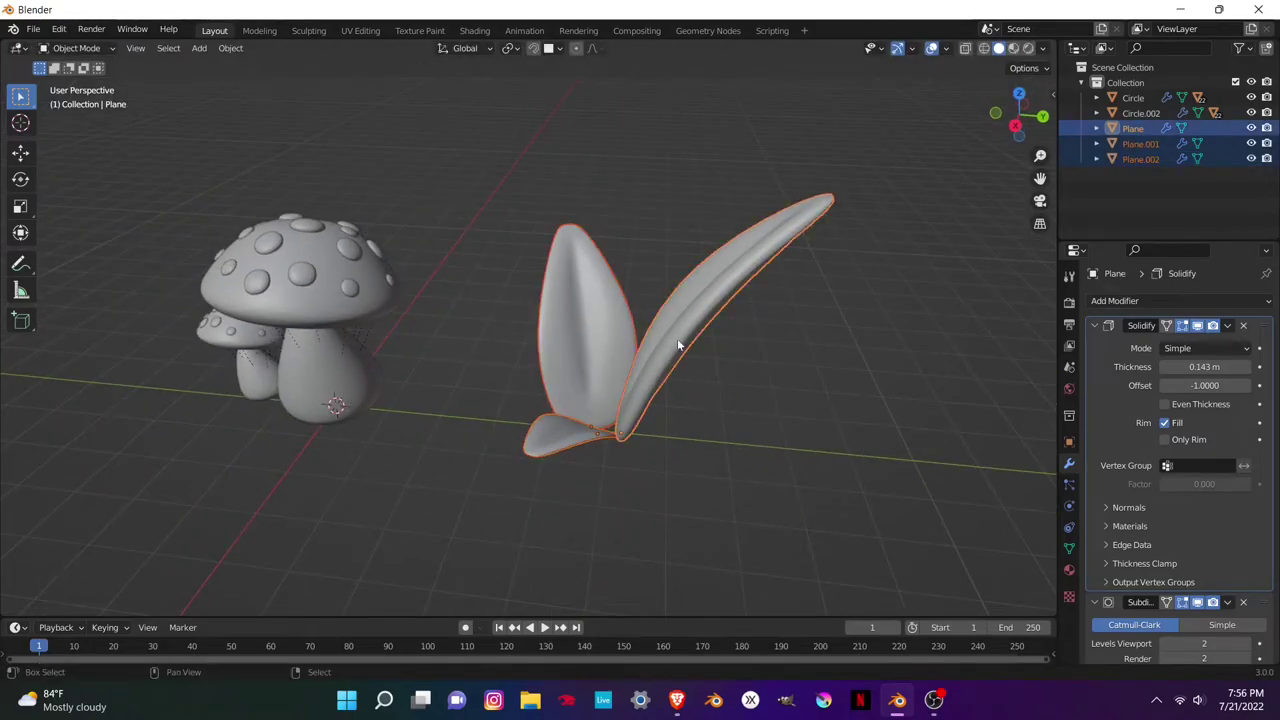
key(ctrl+j)
key(s)
click(651, 386)
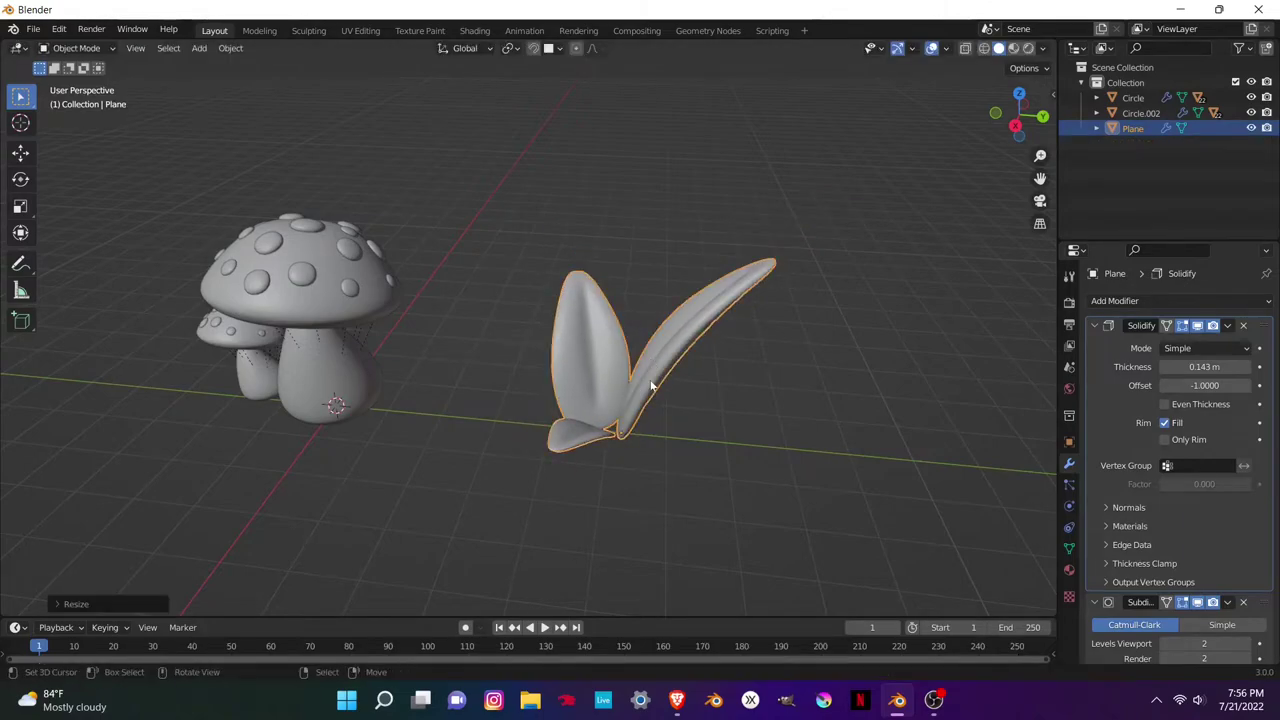
- Move the leaf cluster beside the large mushroom's stem, adjusting its height and rotation
key(g)
click(490, 380)
middle_drag(490, 380, 855, 413)
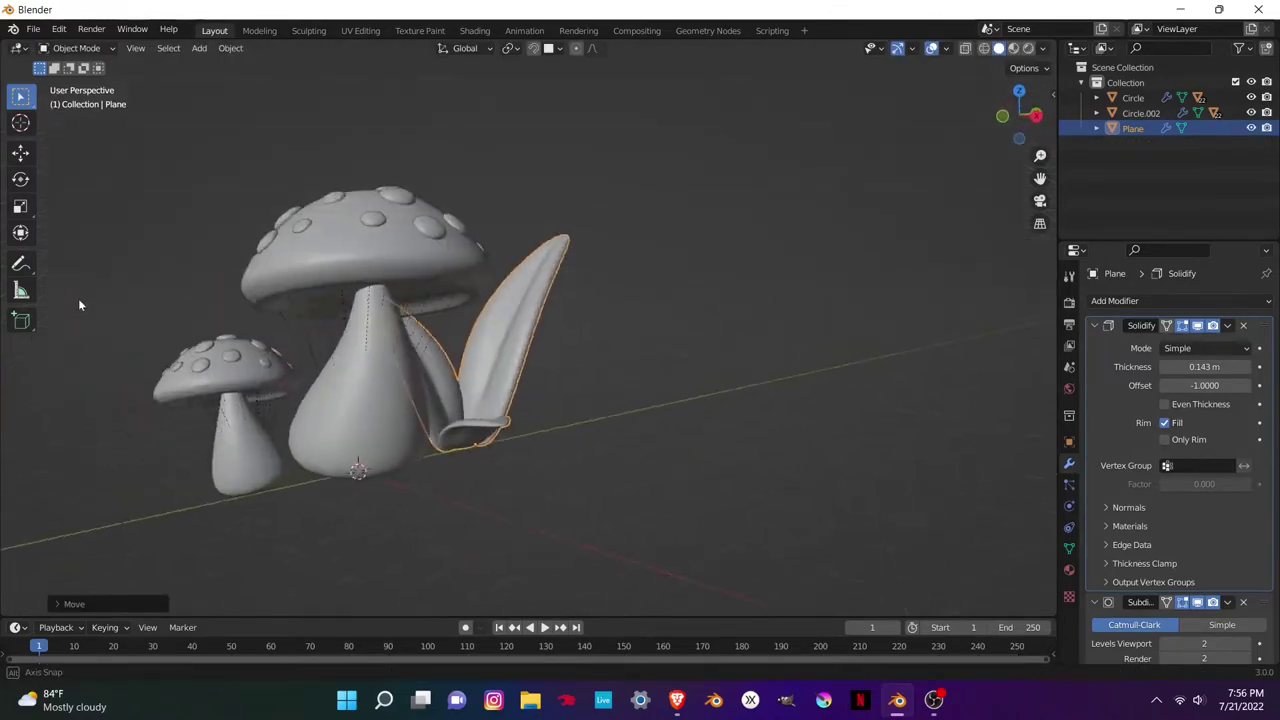
mouse_move(666, 429)
middle_down()
mouse_move(597, 446)
mouse_move(572, 434)
middle_up()
key(g)
key(z)
click(570, 441)
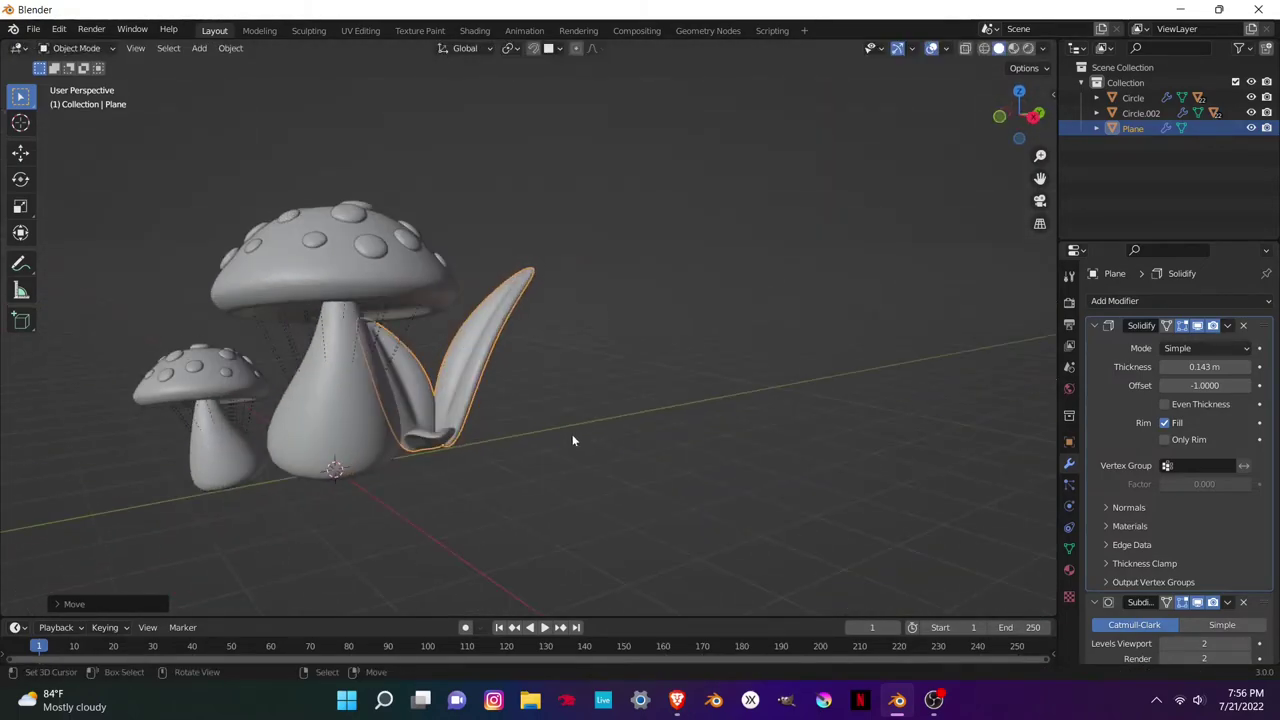
key(r)
click(502, 453)
mouse_move(502, 453)
middle_down()
mouse_move(453, 516)
mouse_move(689, 504)
middle_up()
- Add a camera to the scene, then open Blender's Preferences
key(shift+a)
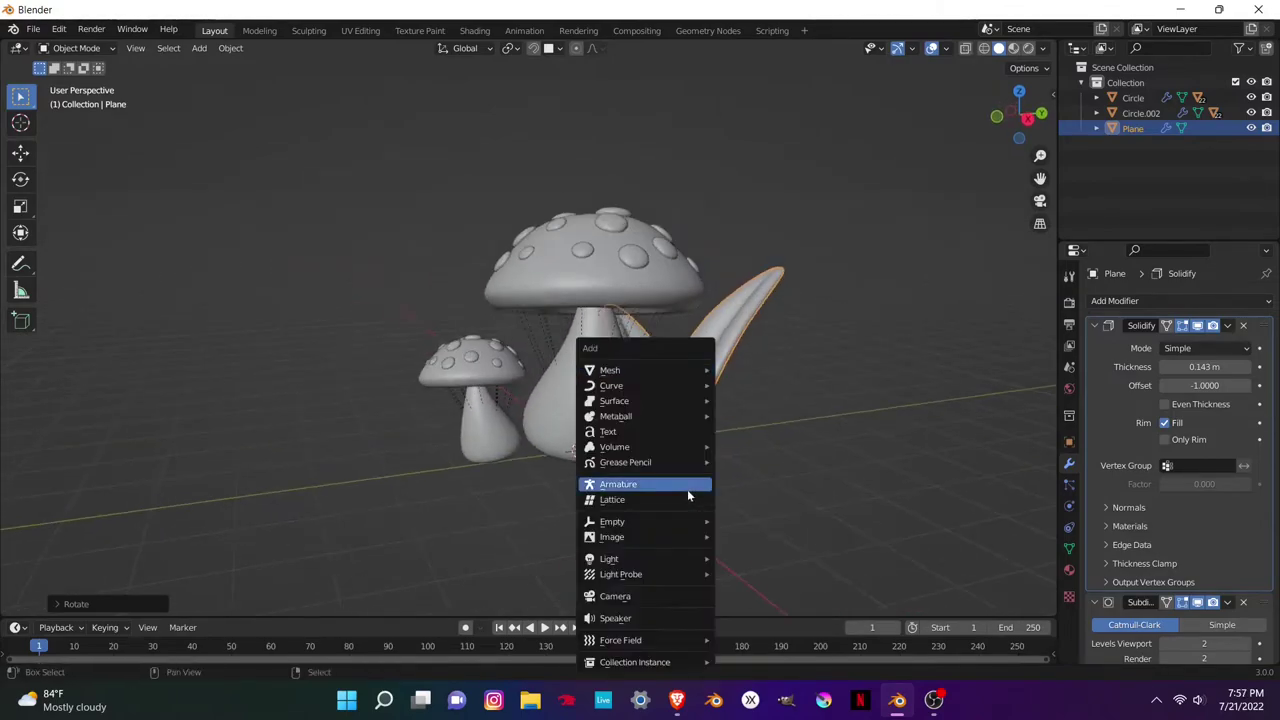
click(687, 489)
click(59, 30)
click(109, 249)
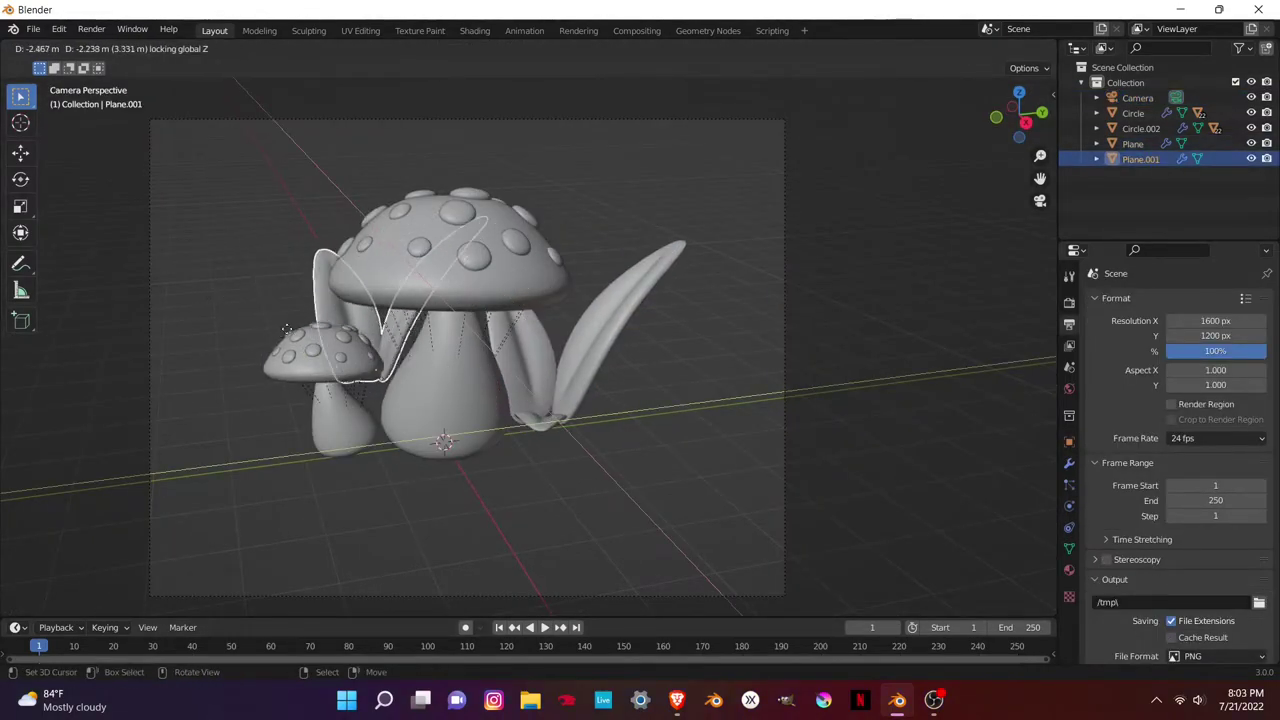
- Place the linked leaf copy and turn it about Z behind the small mushroom
click(246, 321)
key(r)
key(z)
click(337, 373)
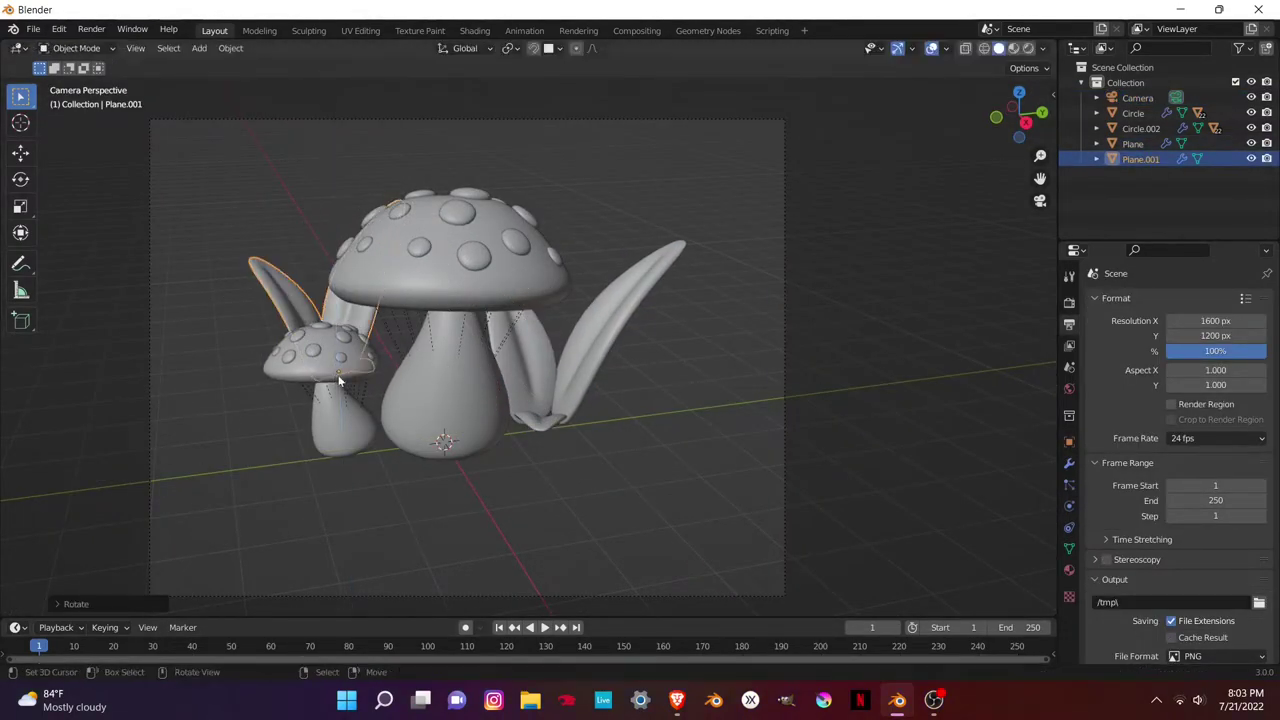
key(g)
click(400, 454)
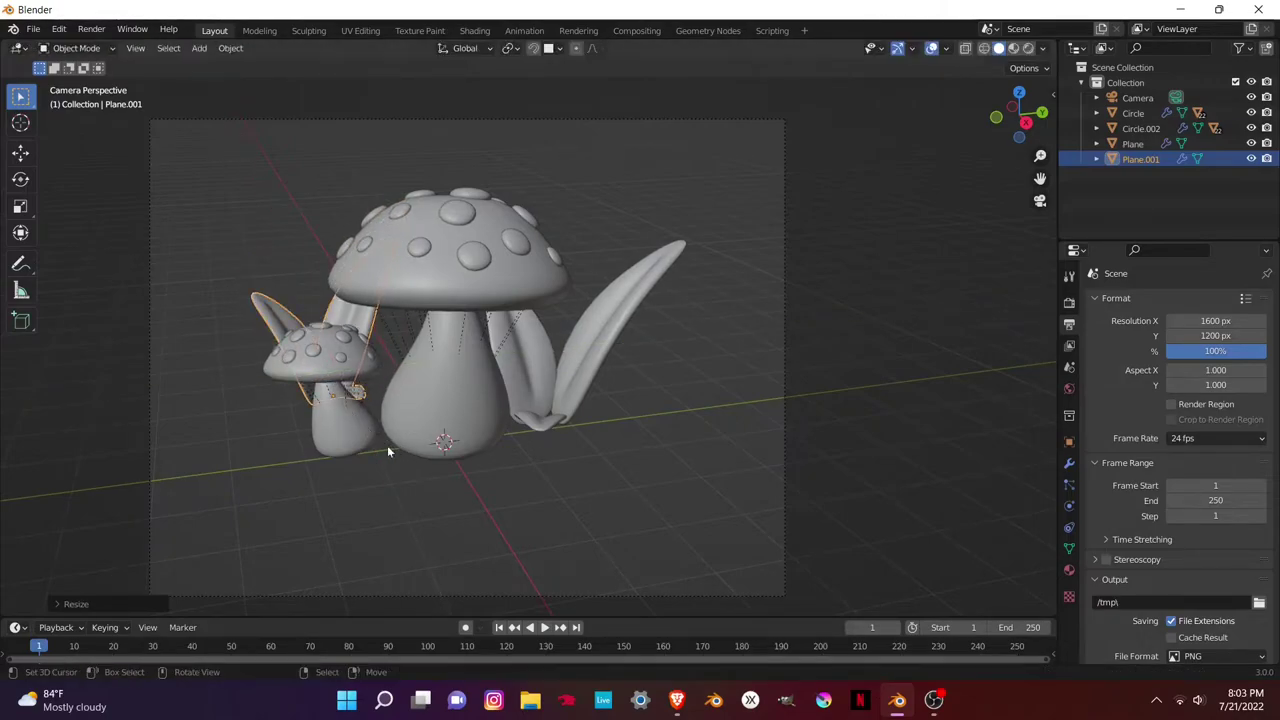
- Refine the leaf copy's pose with further Z rotations and a shift to the left
key(r)
key(z)
click(422, 405)
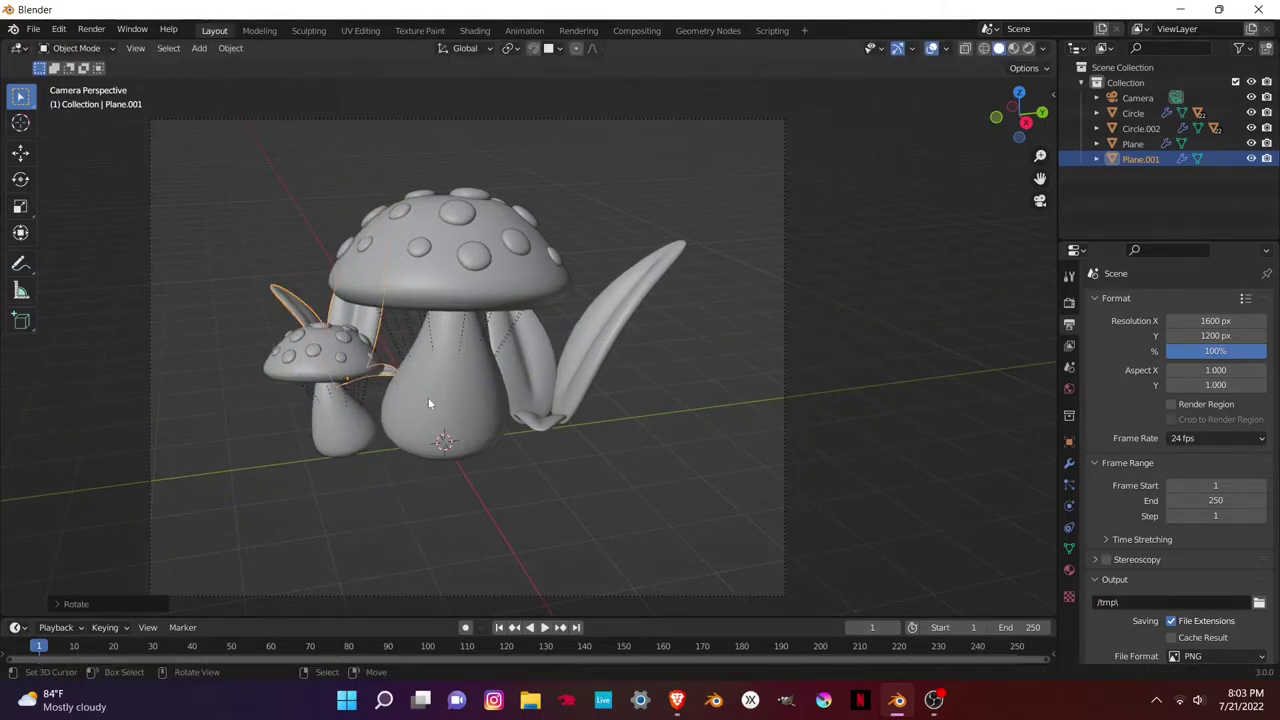
key(g)
click(343, 383)
key(r)
key(z)
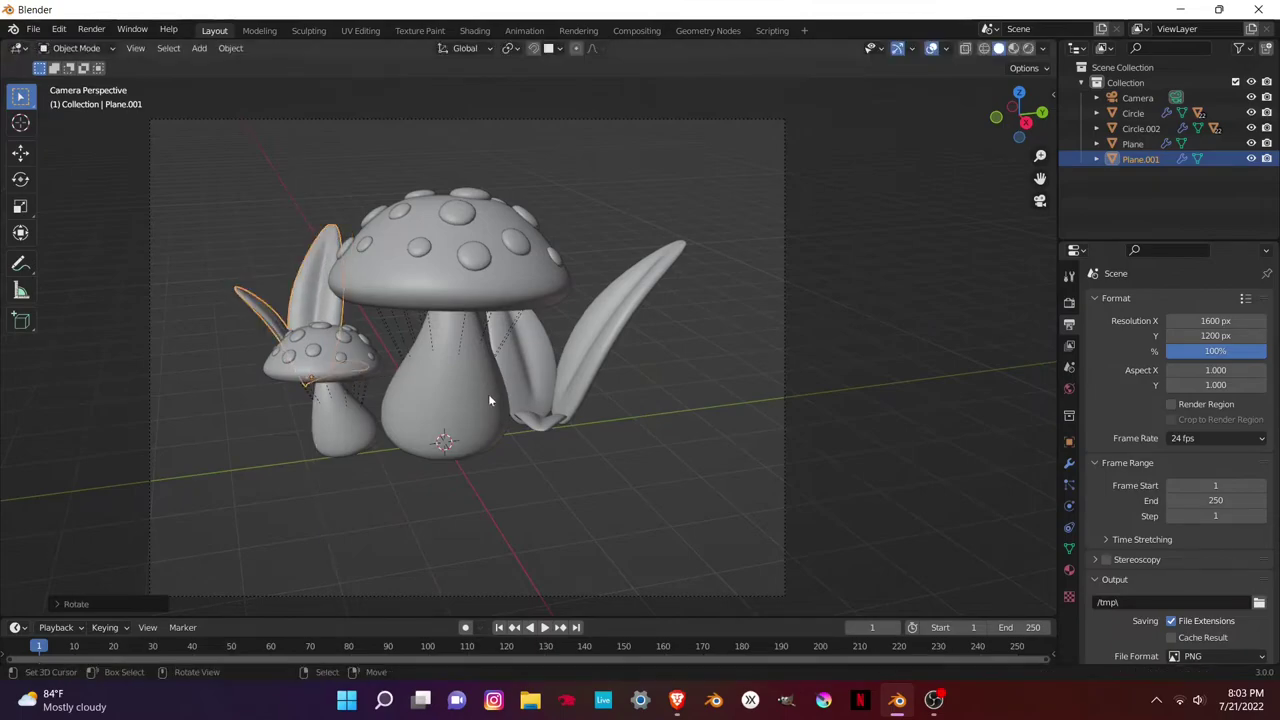
click(322, 378)
- Duplicate the leaves again, then scale and rotate the new copy near the centre
key(shift+d)
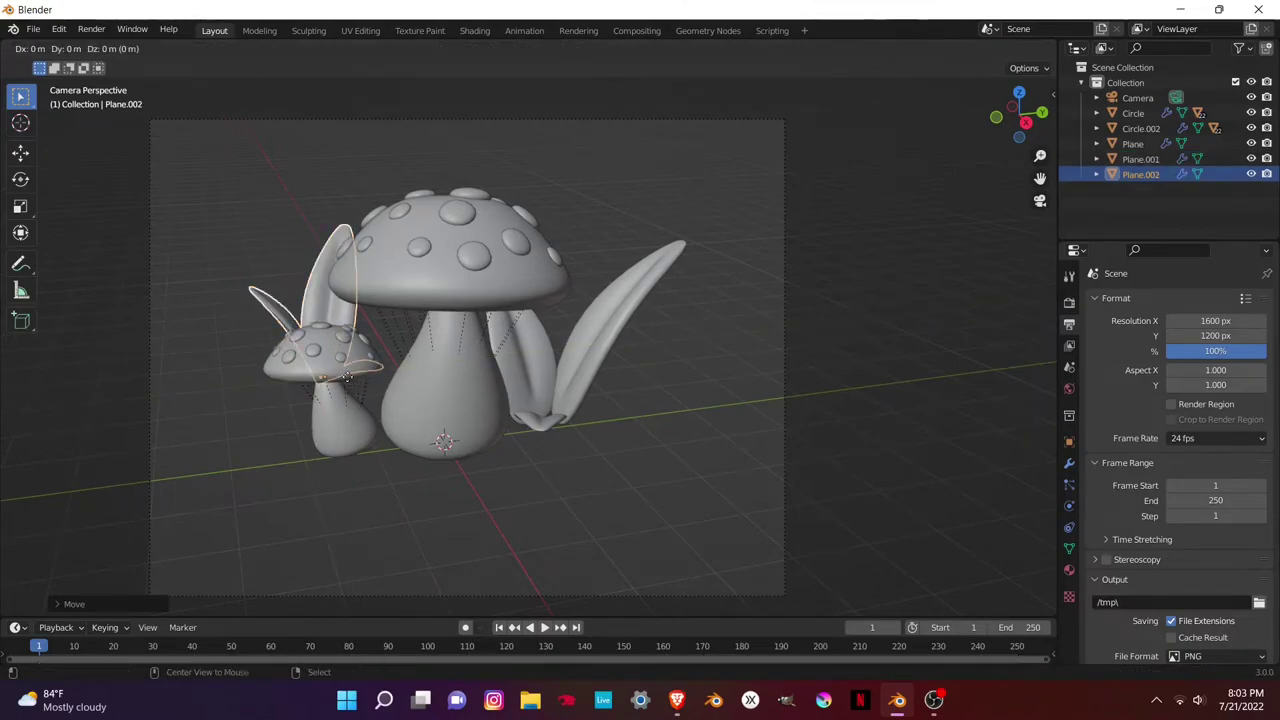
click(452, 482)
key(s)
click(465, 517)
key(r)
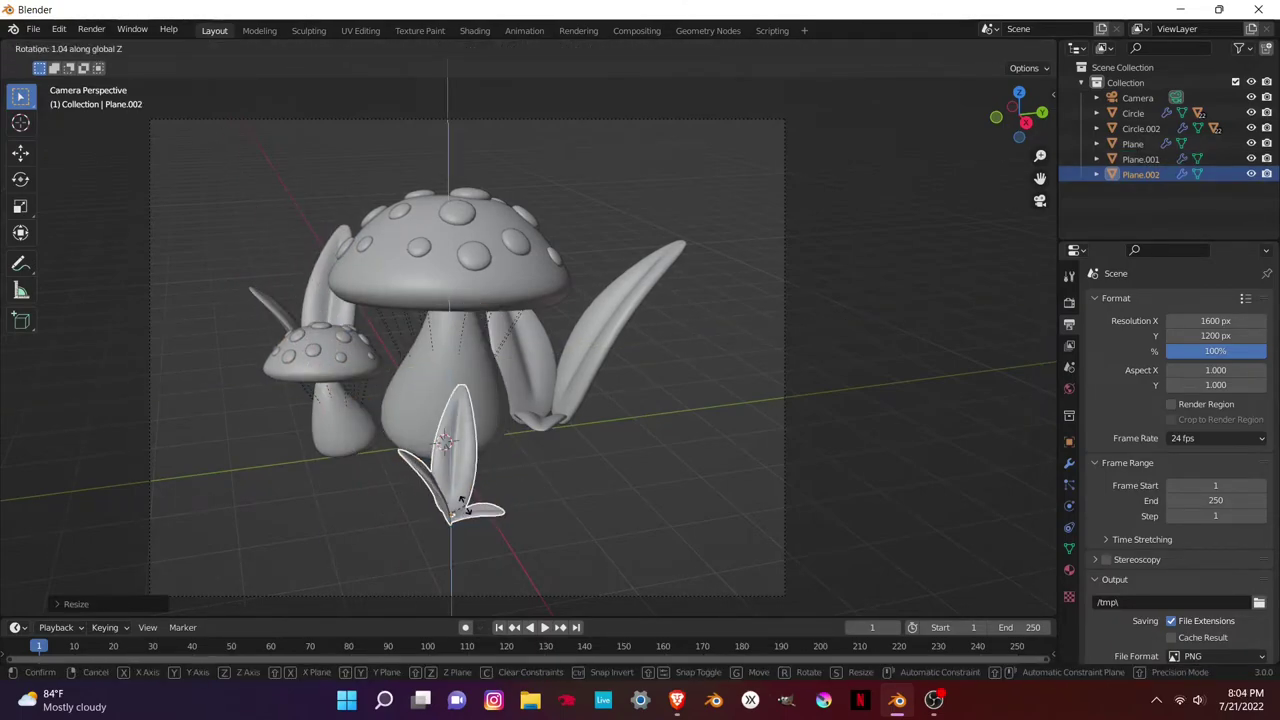
click(453, 526)
key(r)
key(z)
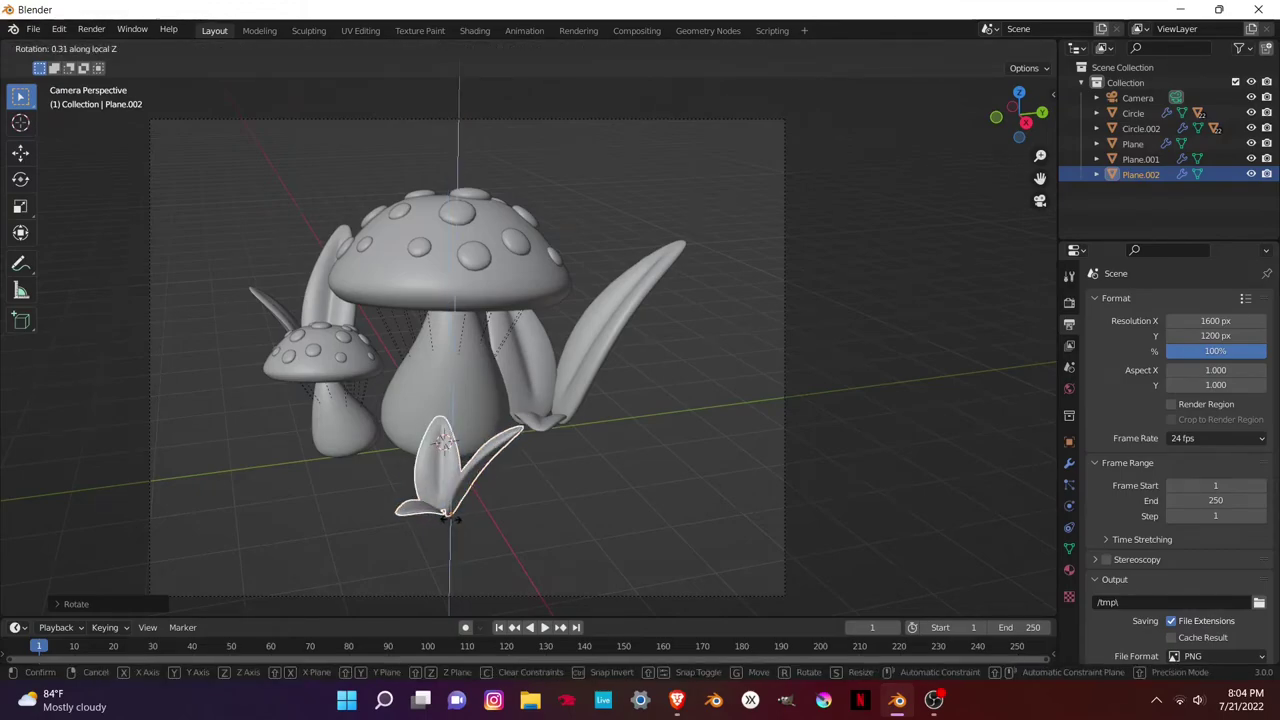
click(452, 523)
middle_drag(455, 524, 471, 527)
- From the camera view, turn the new copy about Z twice and shrink it slightly
key(KP_0)
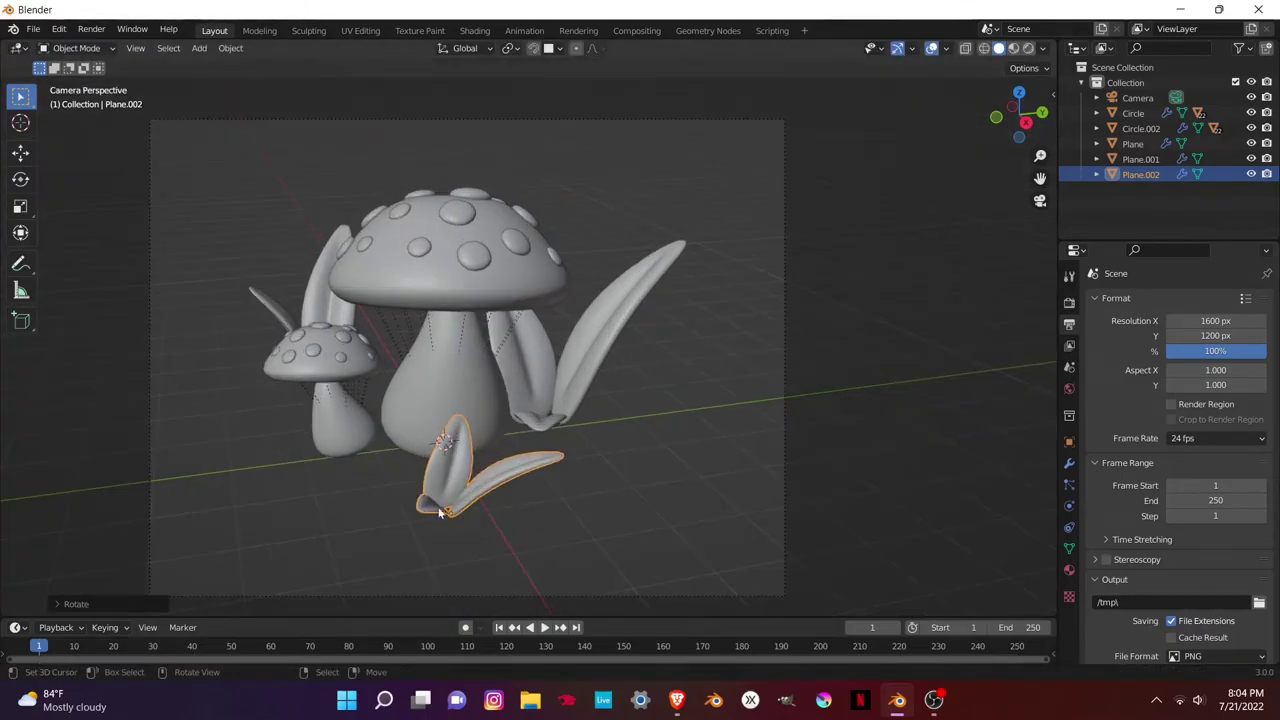
key(r)
key(z)
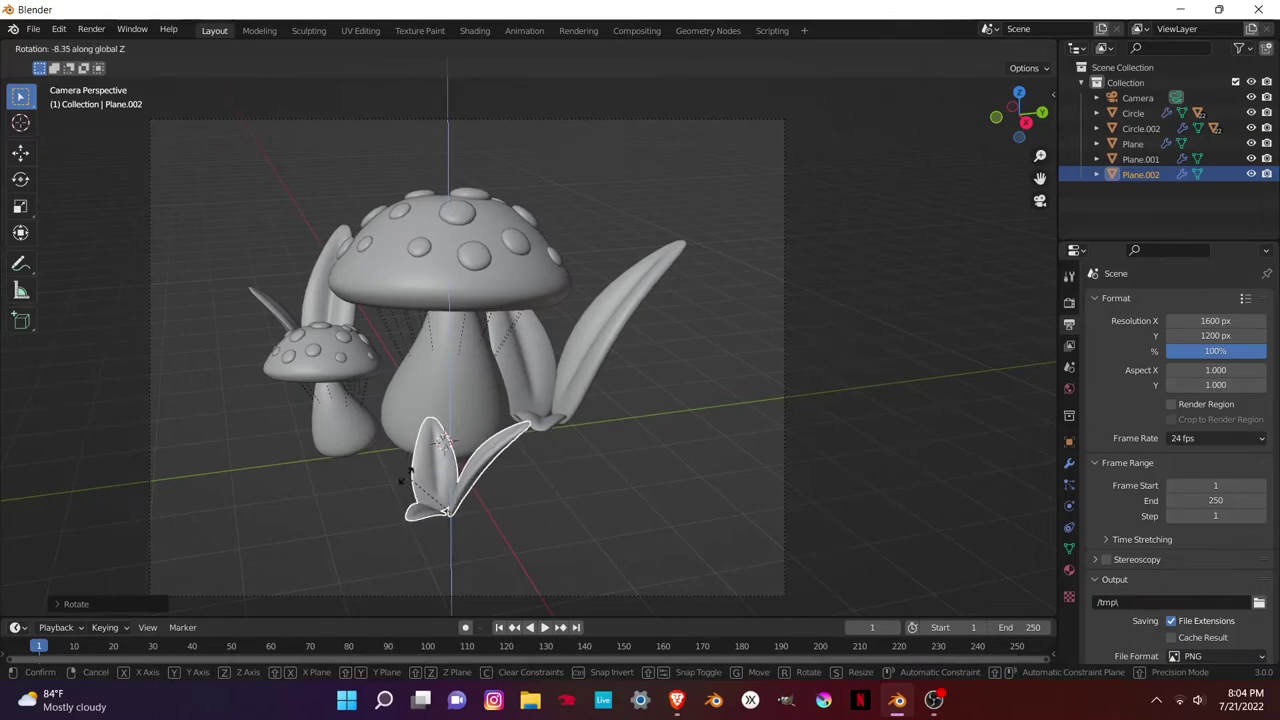
click(412, 483)
key(r)
key(z)
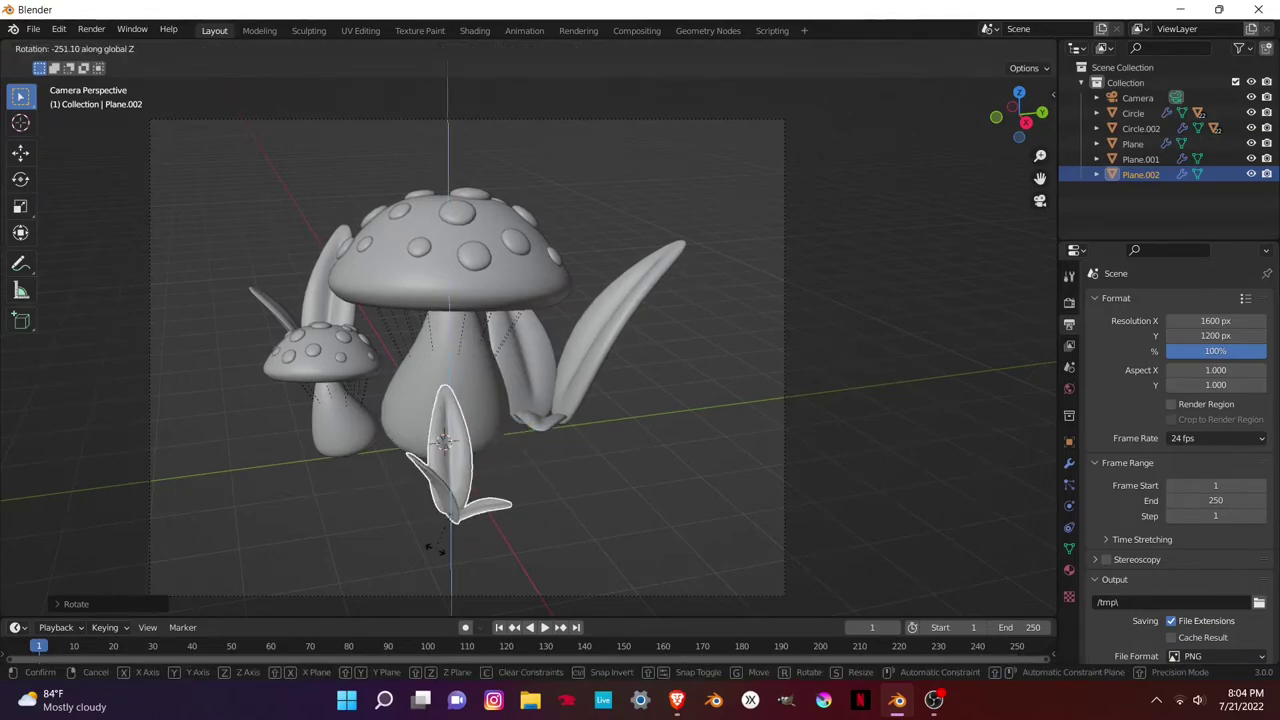
click(449, 550)
key(s)
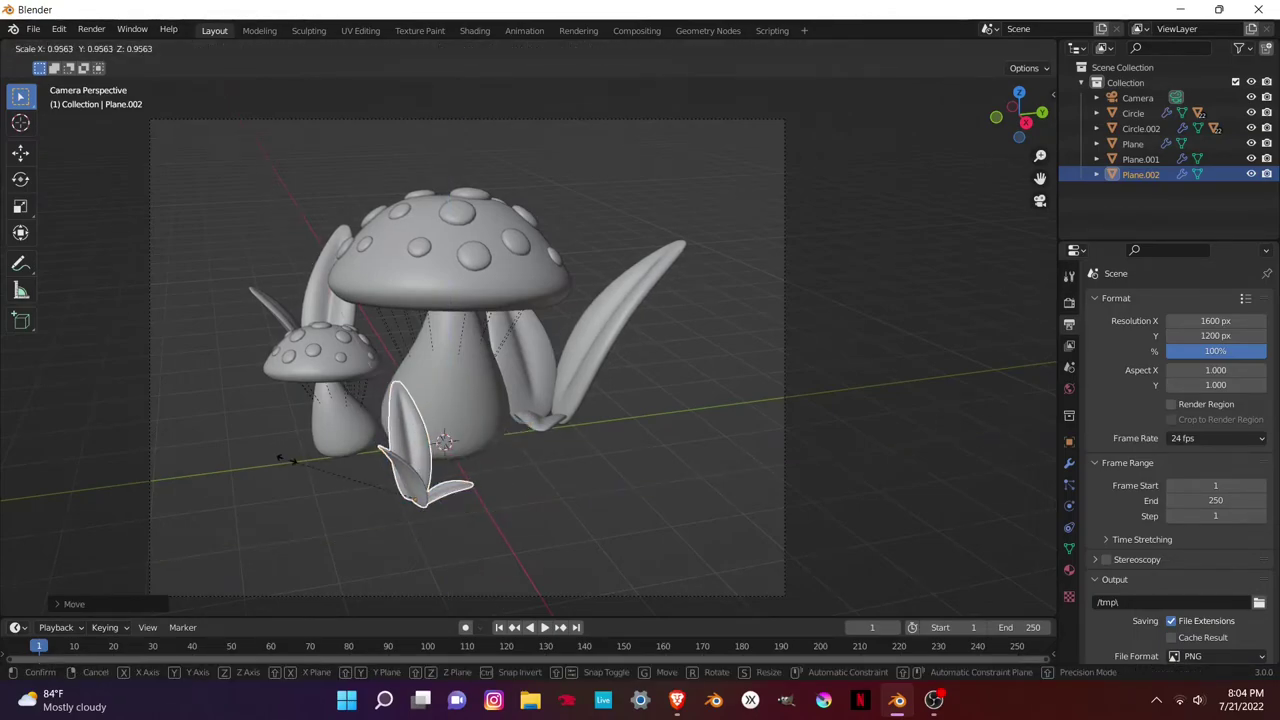
click(545, 502)
key(shift+a)
- Add a plane and scale it up in Edit Mode into a large ground floor
click(545, 171)
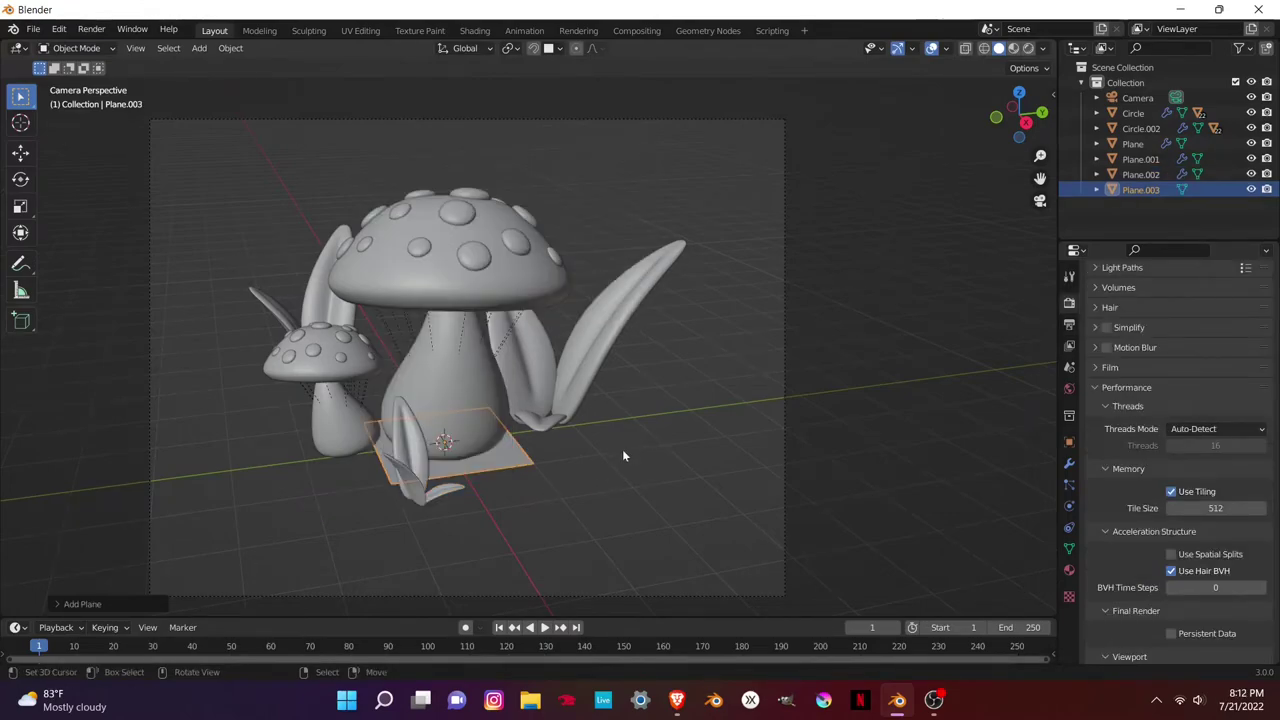
key(Tab)
key(s)
click(510, 446)
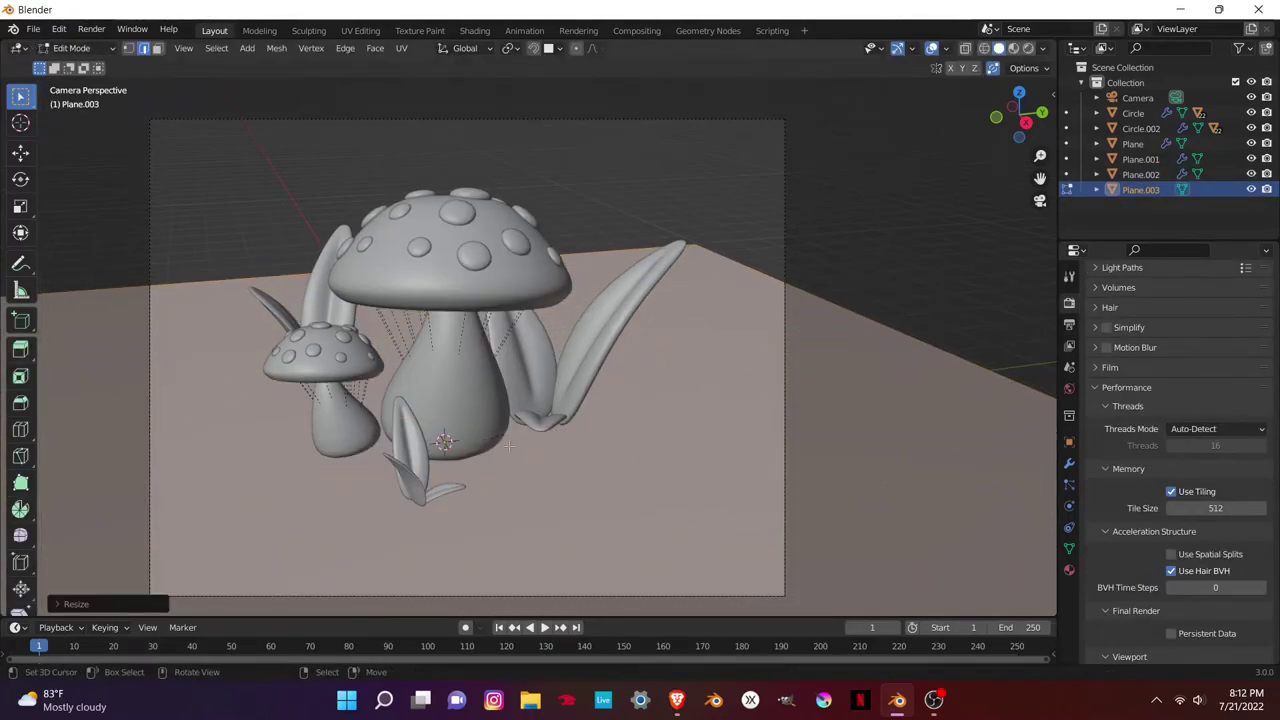
- Extrude the plane's back edge upward into a wall and bevel the corner into a curve
key(n)
click(331, 168)
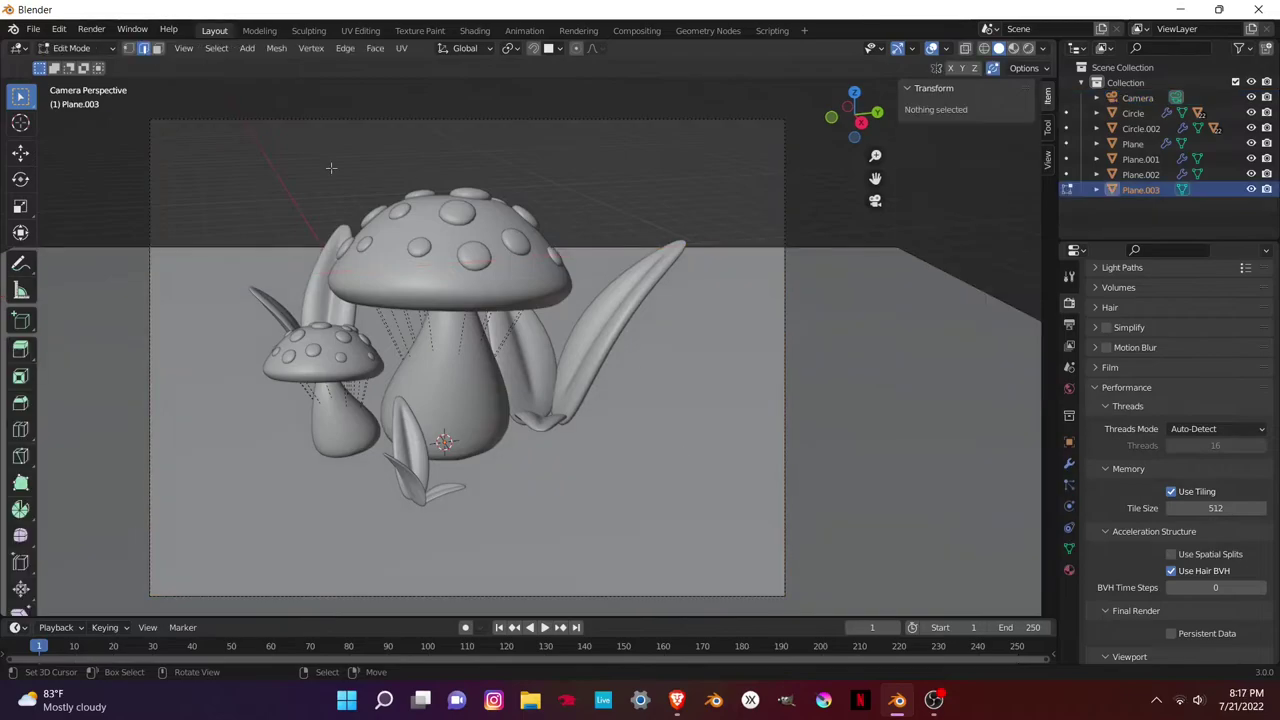
click(688, 248)
key(e)
click(204, 451)
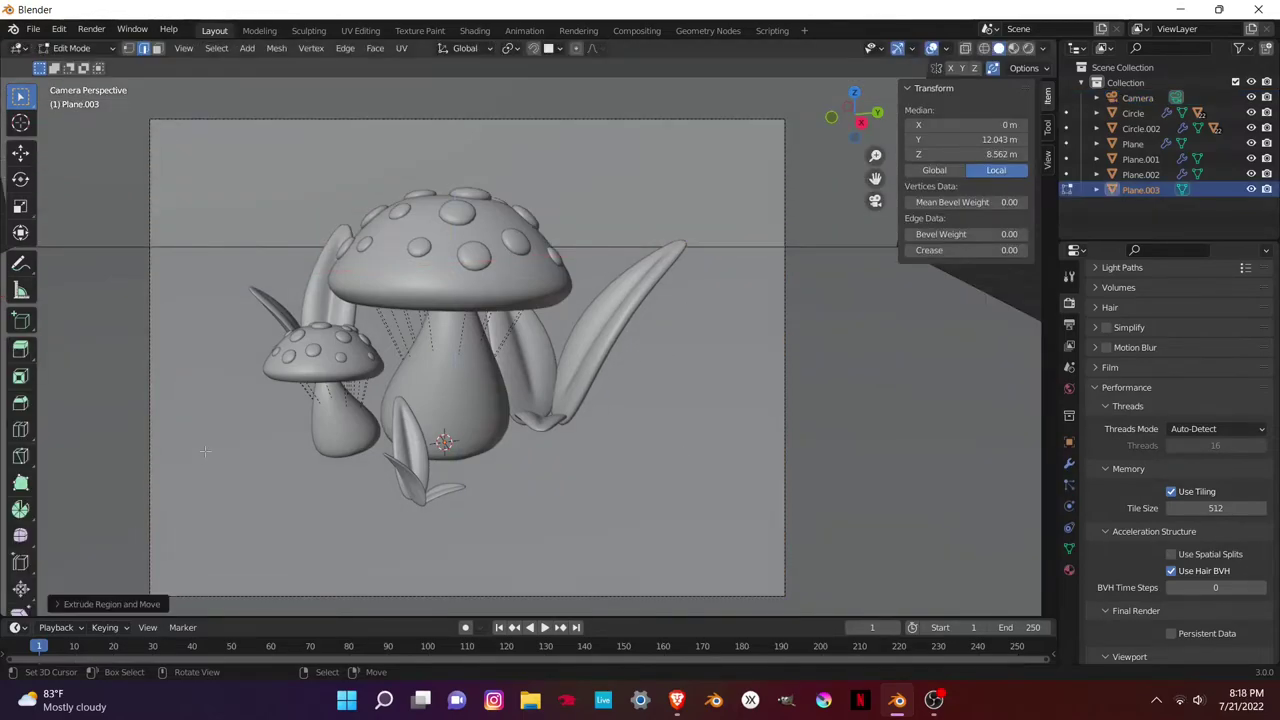
key(ctrl+b)
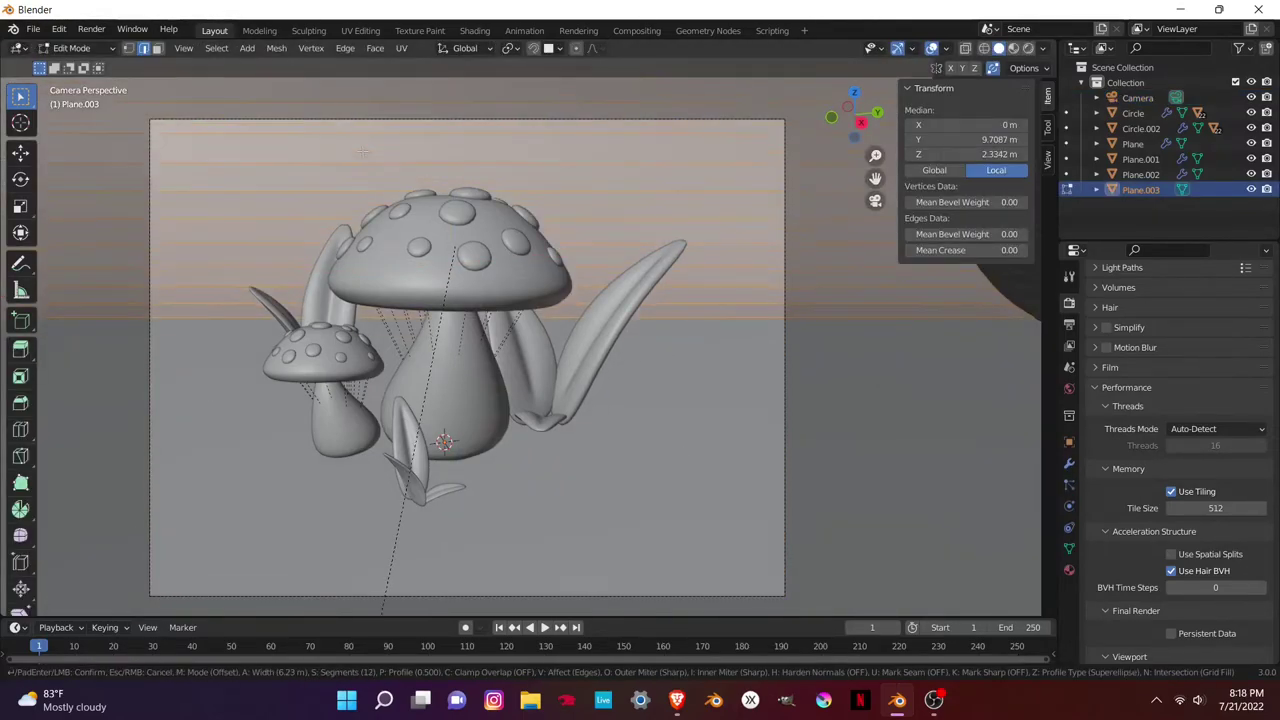
click(362, 152)
- Return to Object Mode and switch the viewport to Material Preview shading
middle_drag(362, 152, 124, 227)
key(Tab)
click(59, 29)
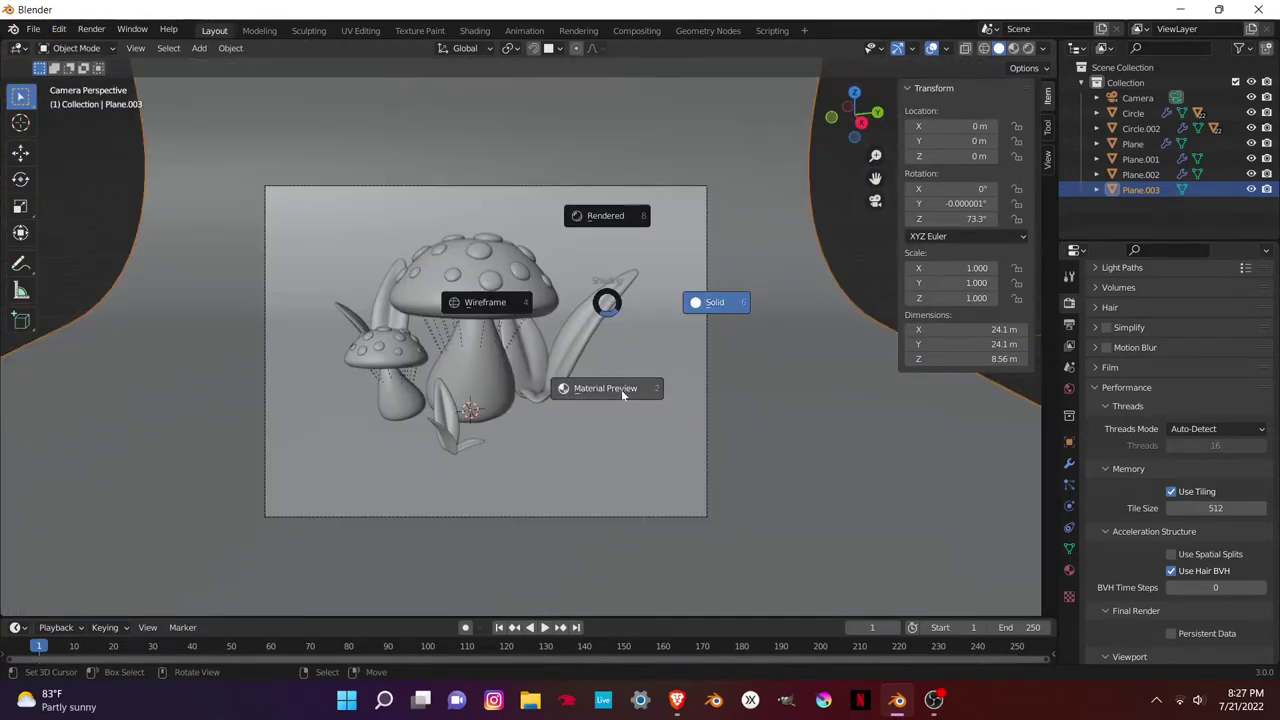
click(612, 415)
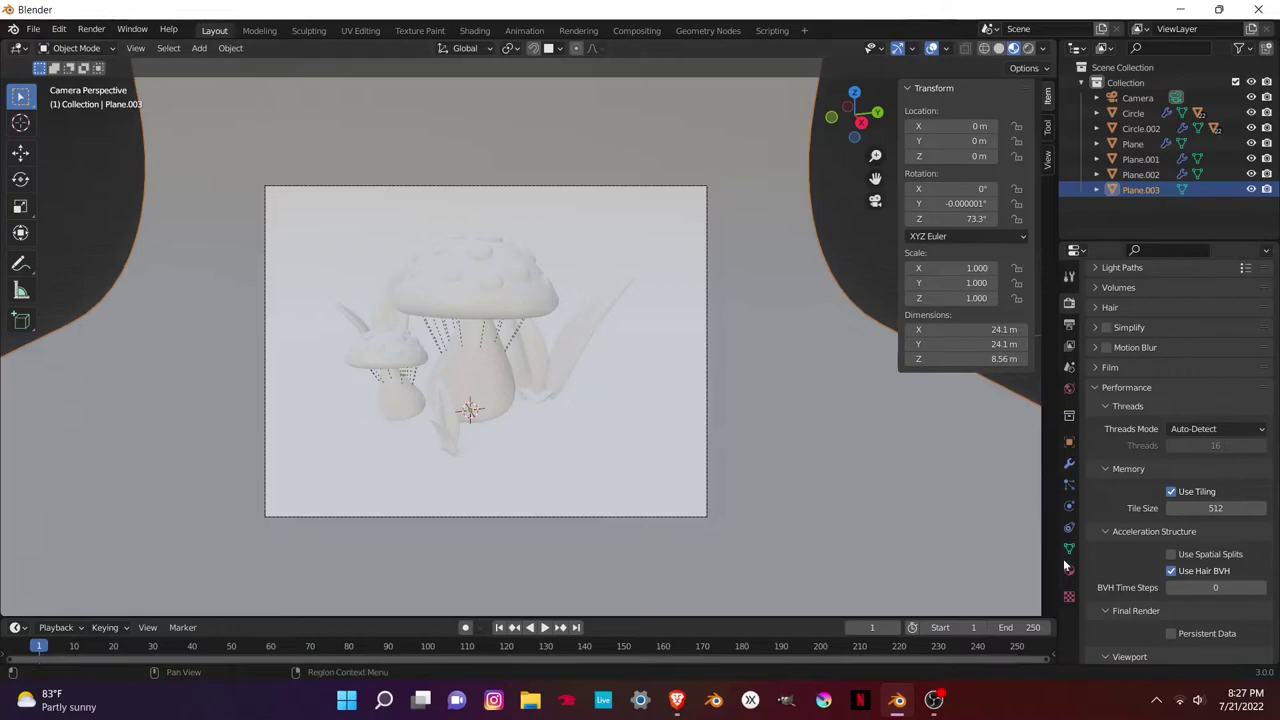
- Set the backdrop material's Base Color to dark green
click(1068, 569)
click(1191, 497)
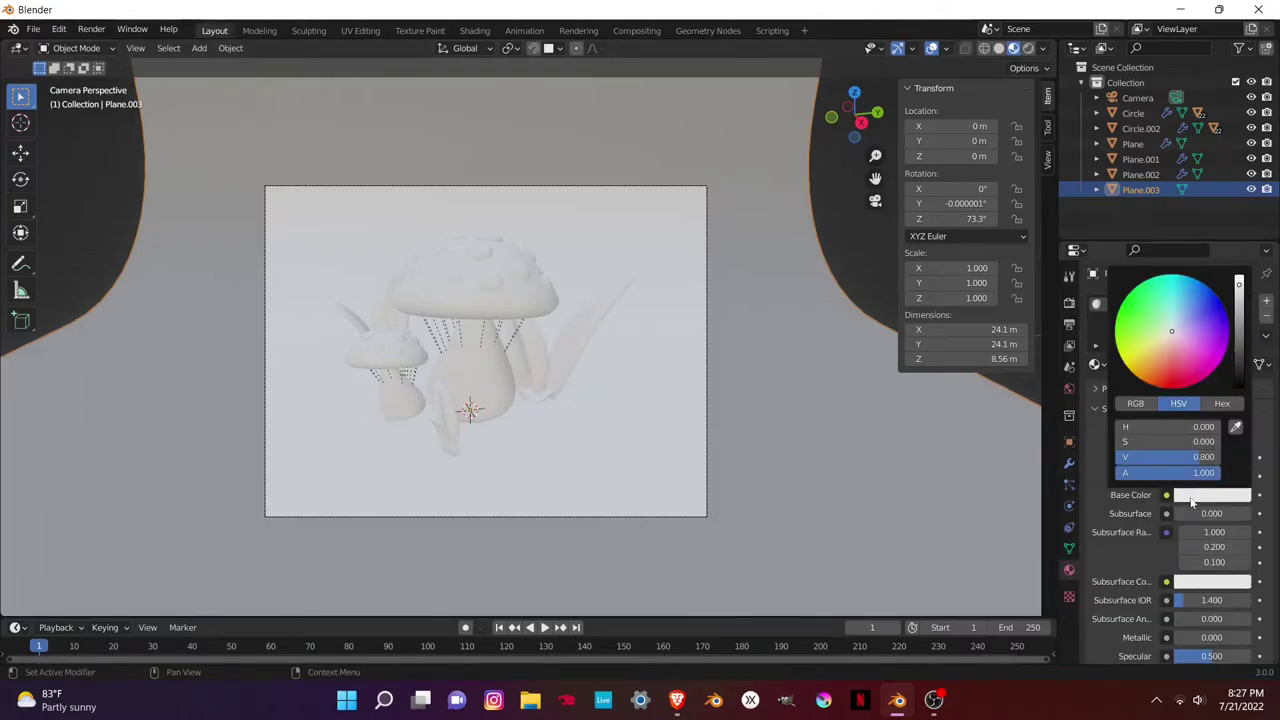
click(1146, 302)
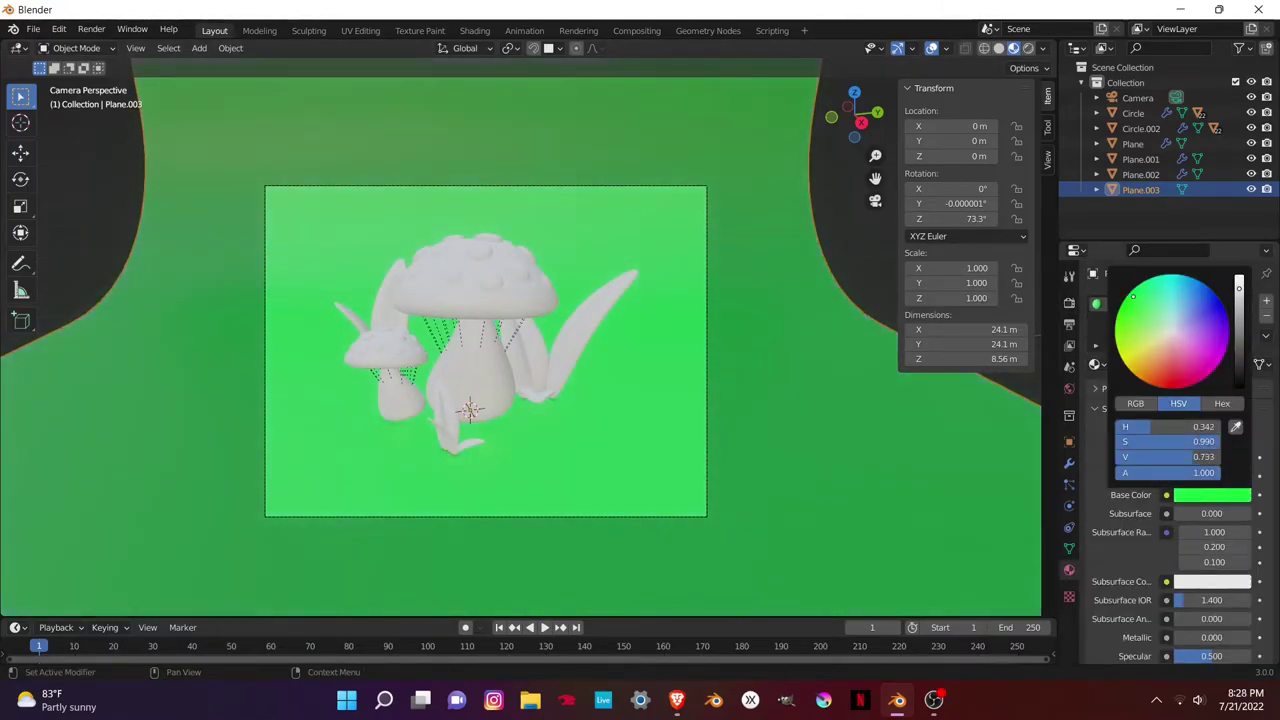
- Select the big mushroom cap and bring up its Base Color picker
ctrl+scroll(1123, 316, down, 6)
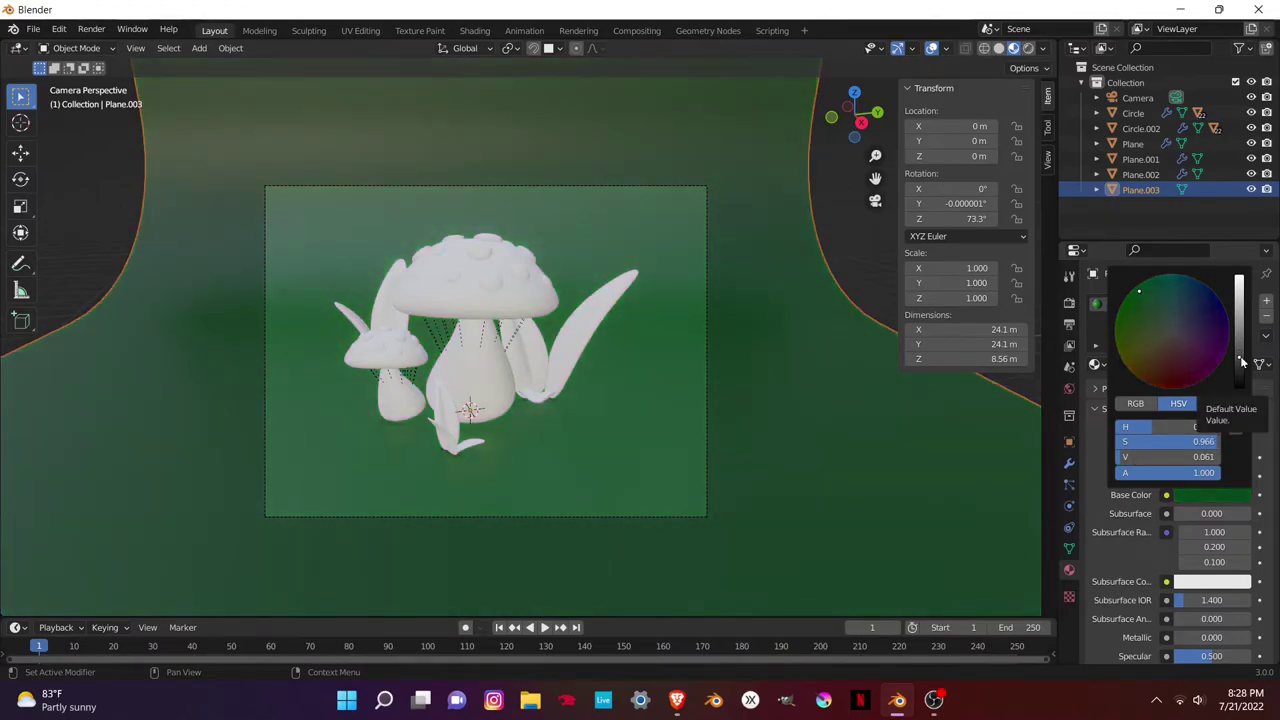
scroll(1140, 480, down, 3)
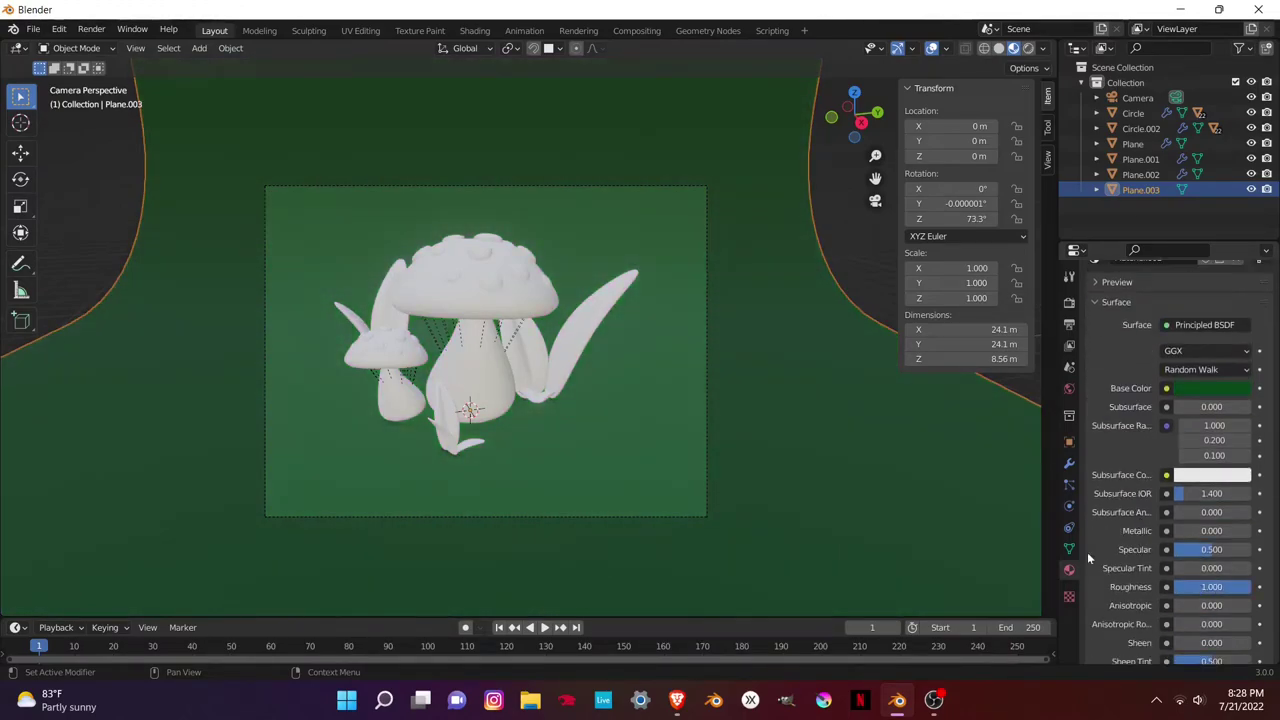
click(464, 298)
click(1211, 494)
- Make the caps blue with a blue Subsurface Color, Subsurface 0.500 and Roughness 0.756
click(1210, 307)
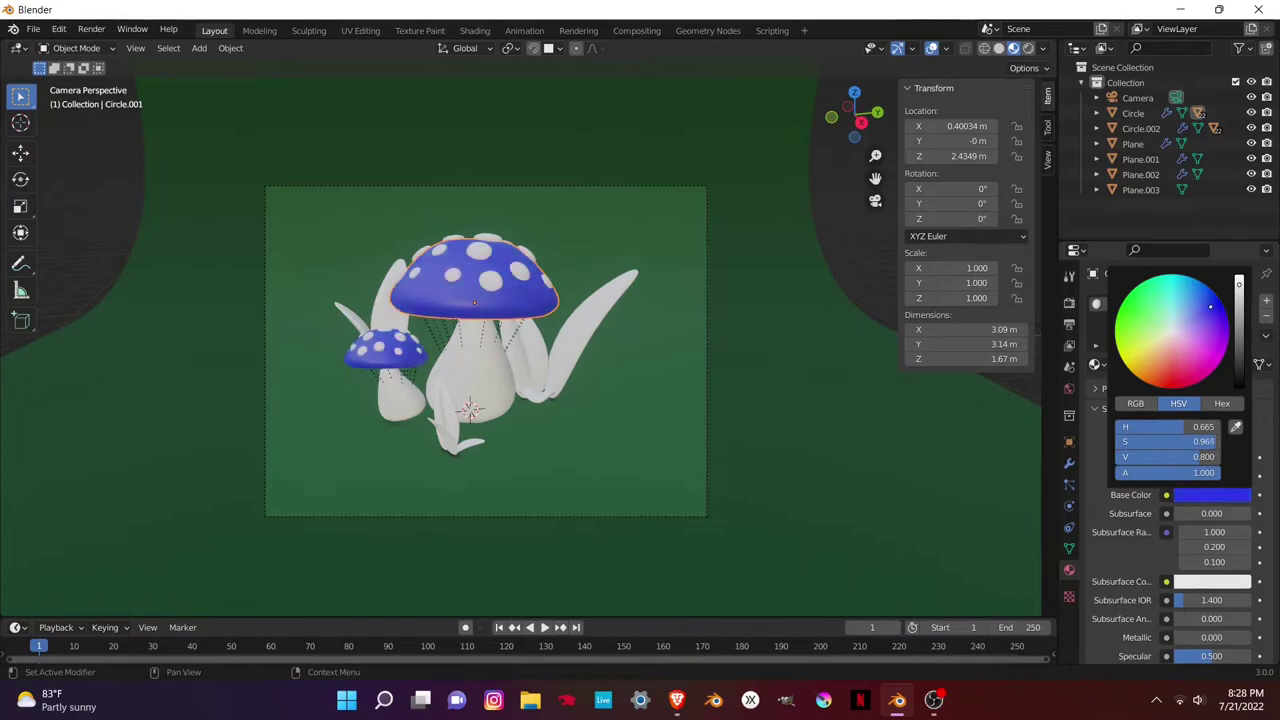
scroll(1150, 450, down, 1)
click(1211, 554)
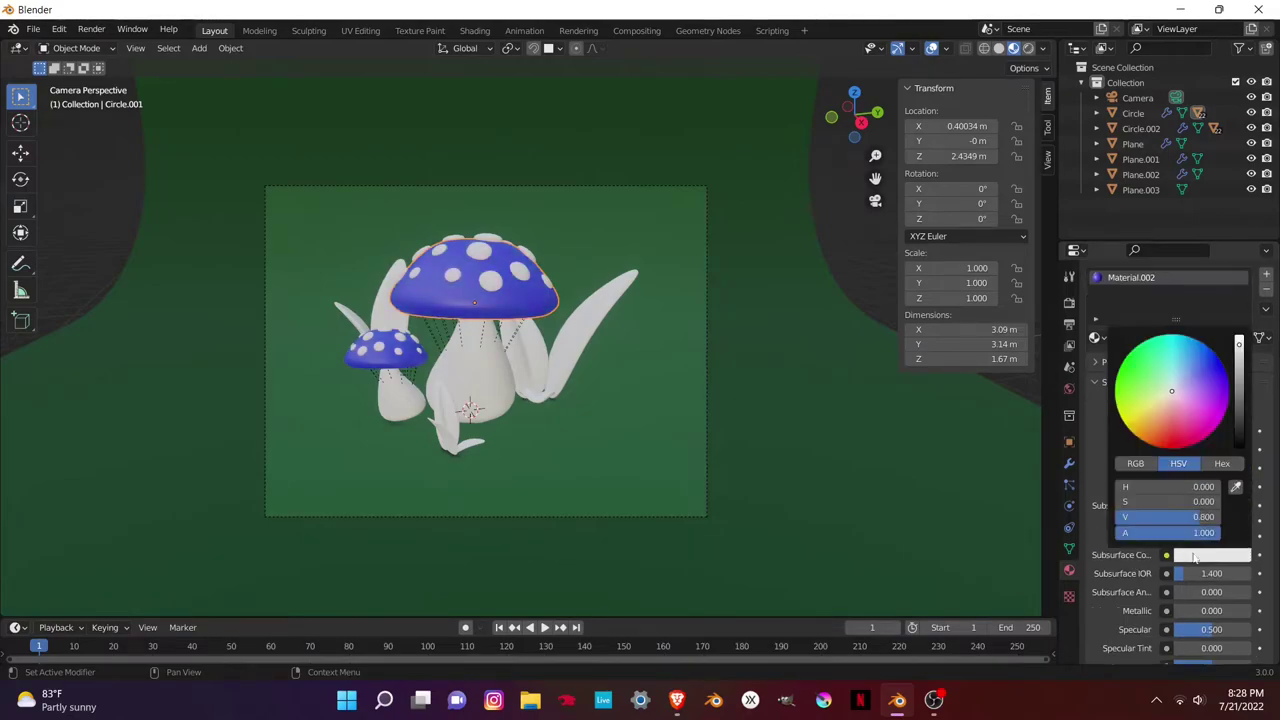
click(1210, 380)
text(.5)
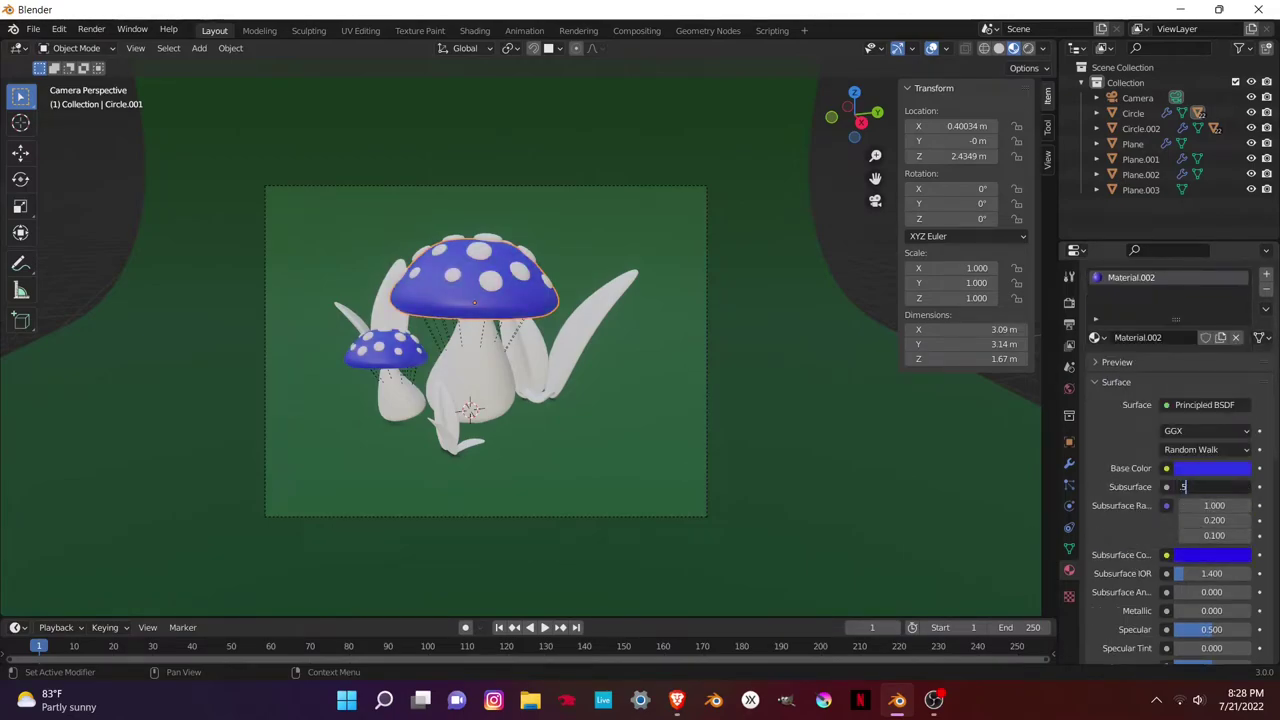
key(Return)
scroll(1215, 490, down, 2)
drag(1211, 587, 1240, 587)
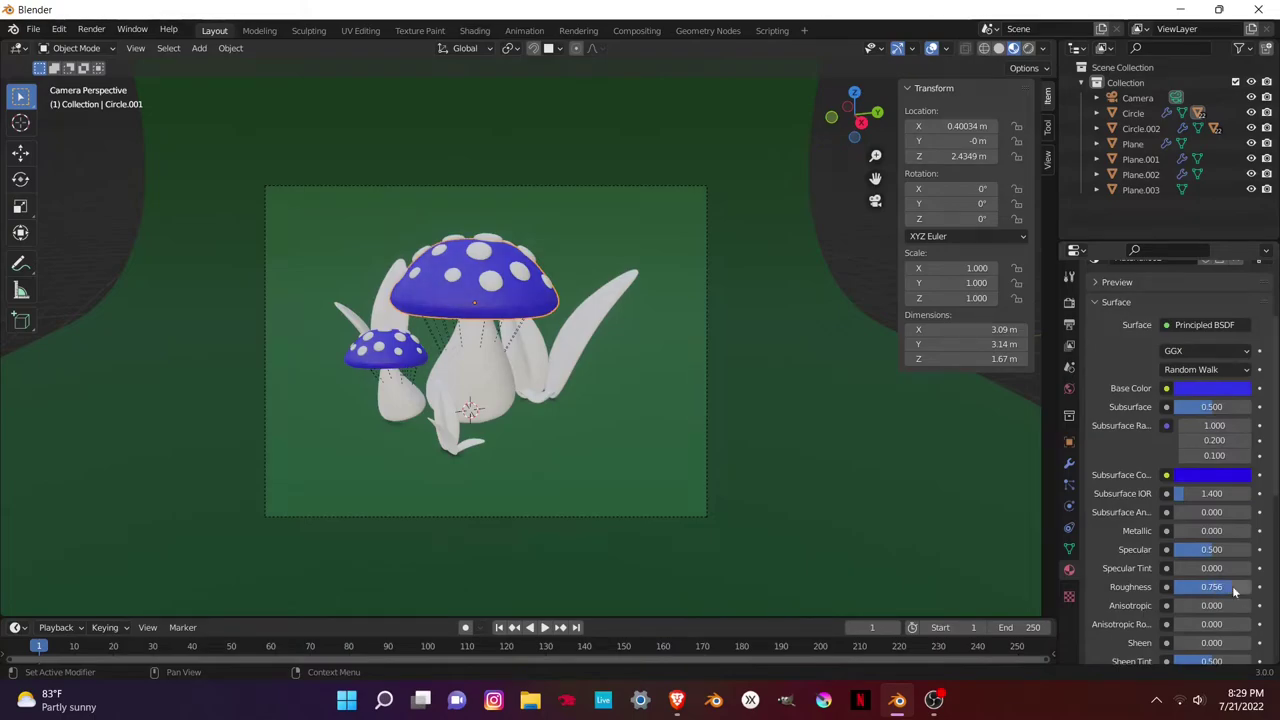
- Make the mushroom stem tan with an orange Subsurface Color and Subsurface 0.500
click(476, 377)
click(1211, 494)
click(1149, 361)
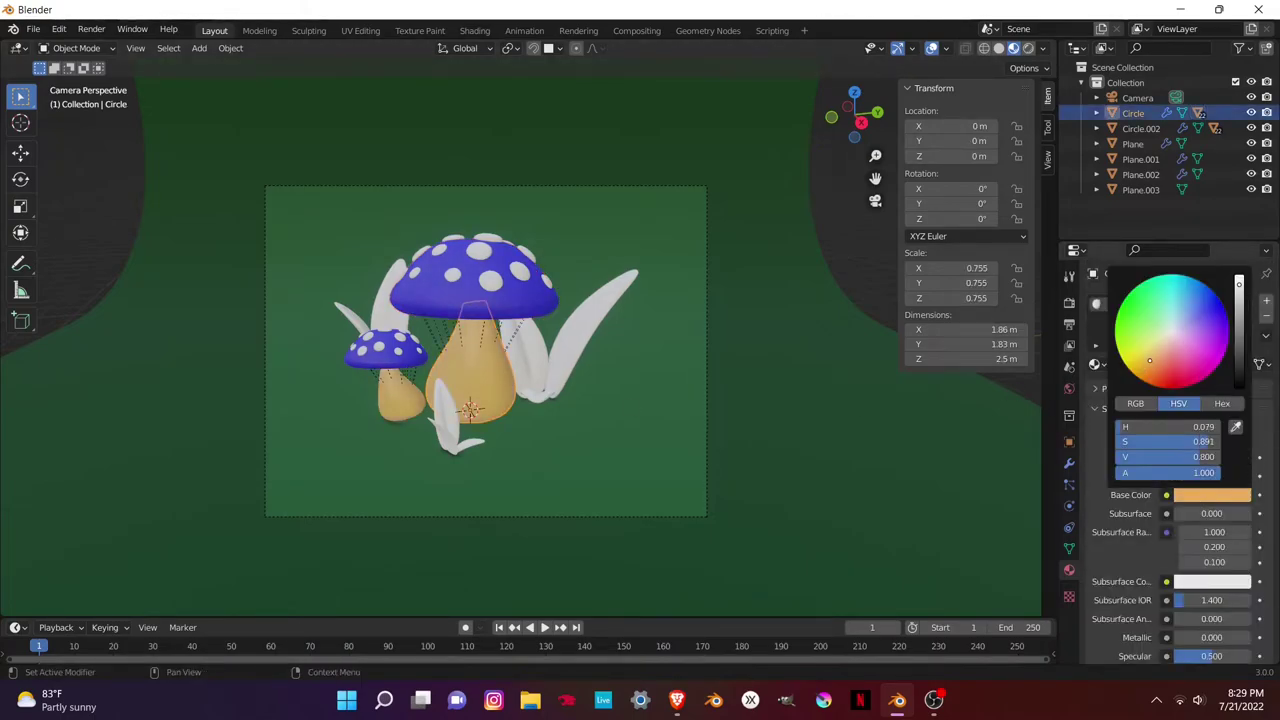
scroll(1167, 445, down, 3)
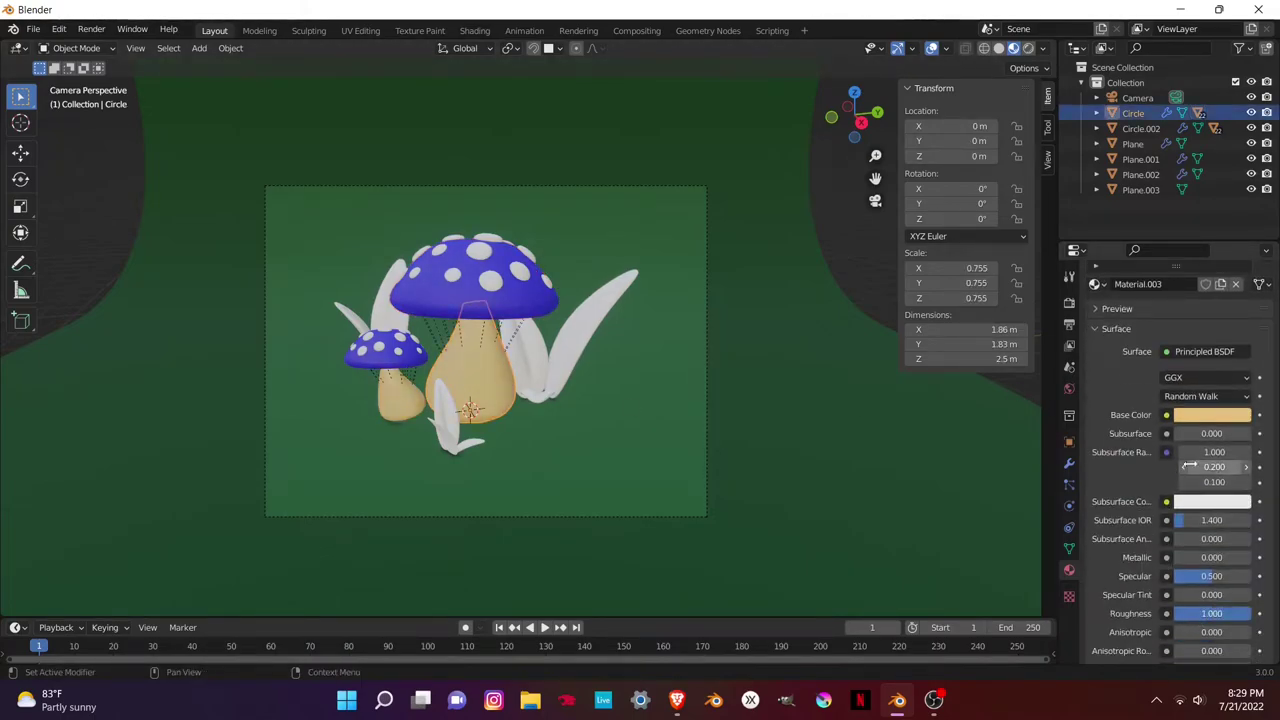
click(1207, 502)
click(1146, 385)
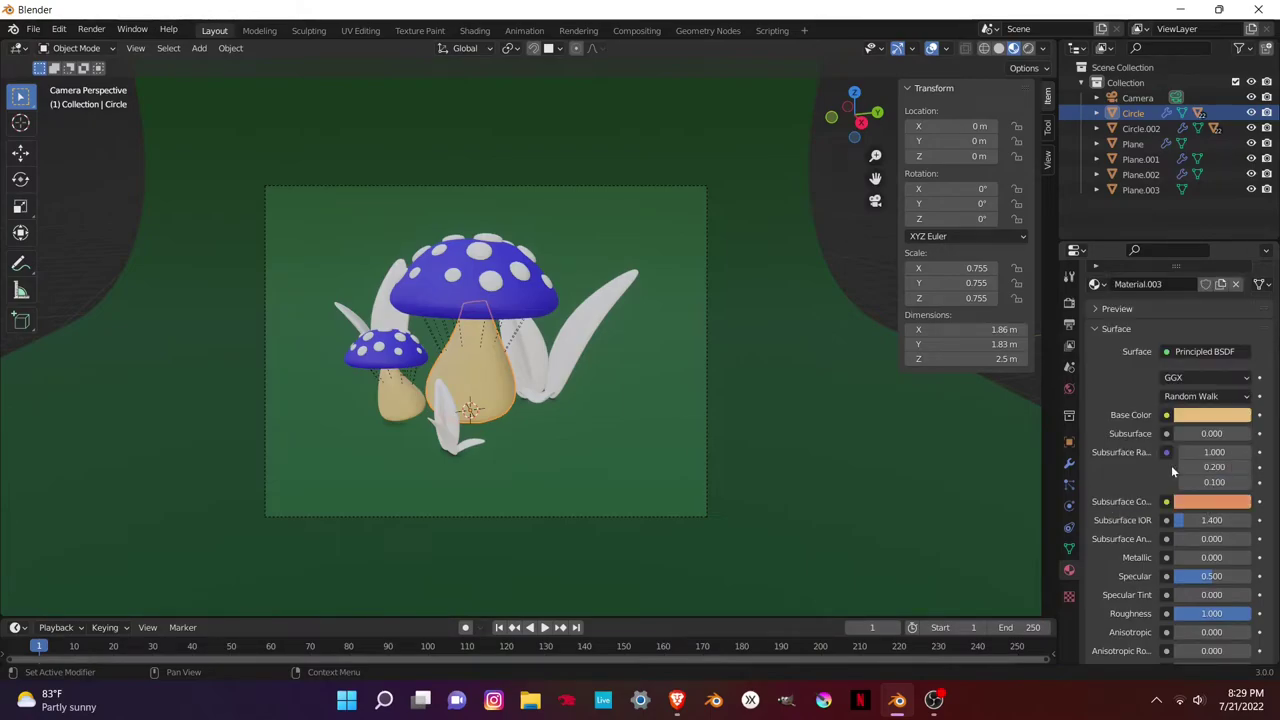
click(1211, 433)
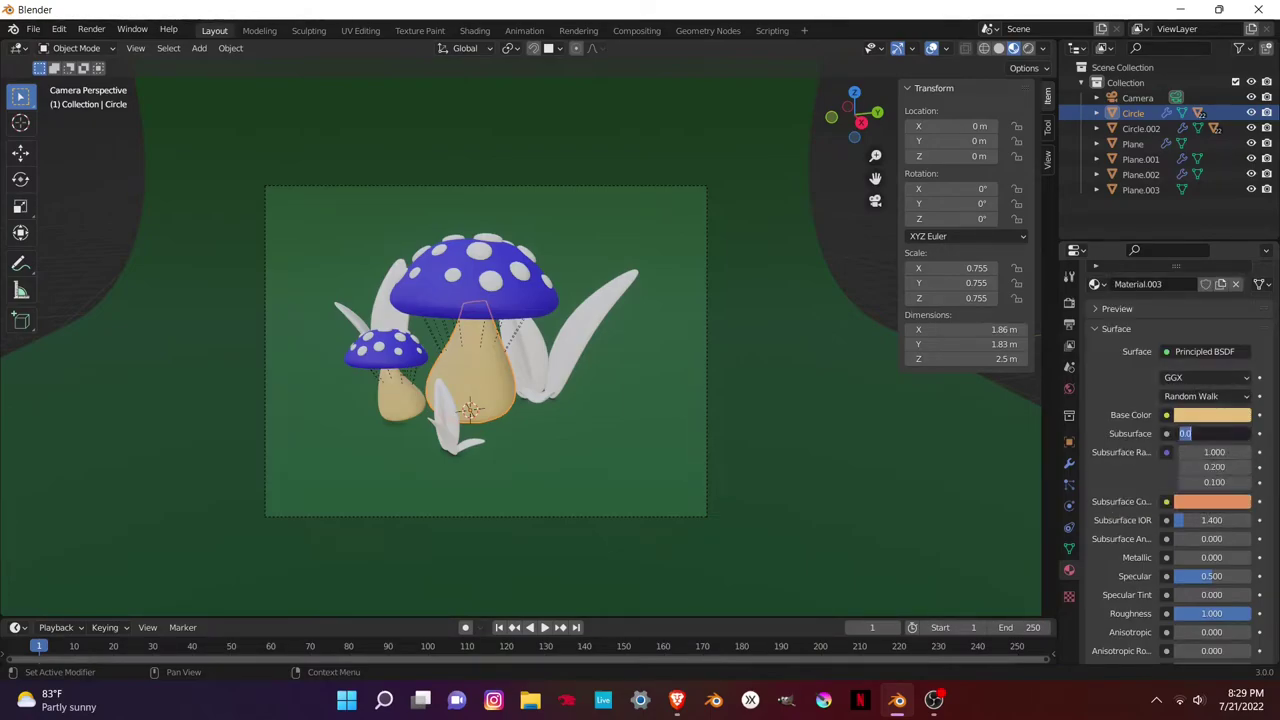
text(5)
key(Return)
- Colour the leaves yellow-green with a green subsurface tint
click(575, 355)
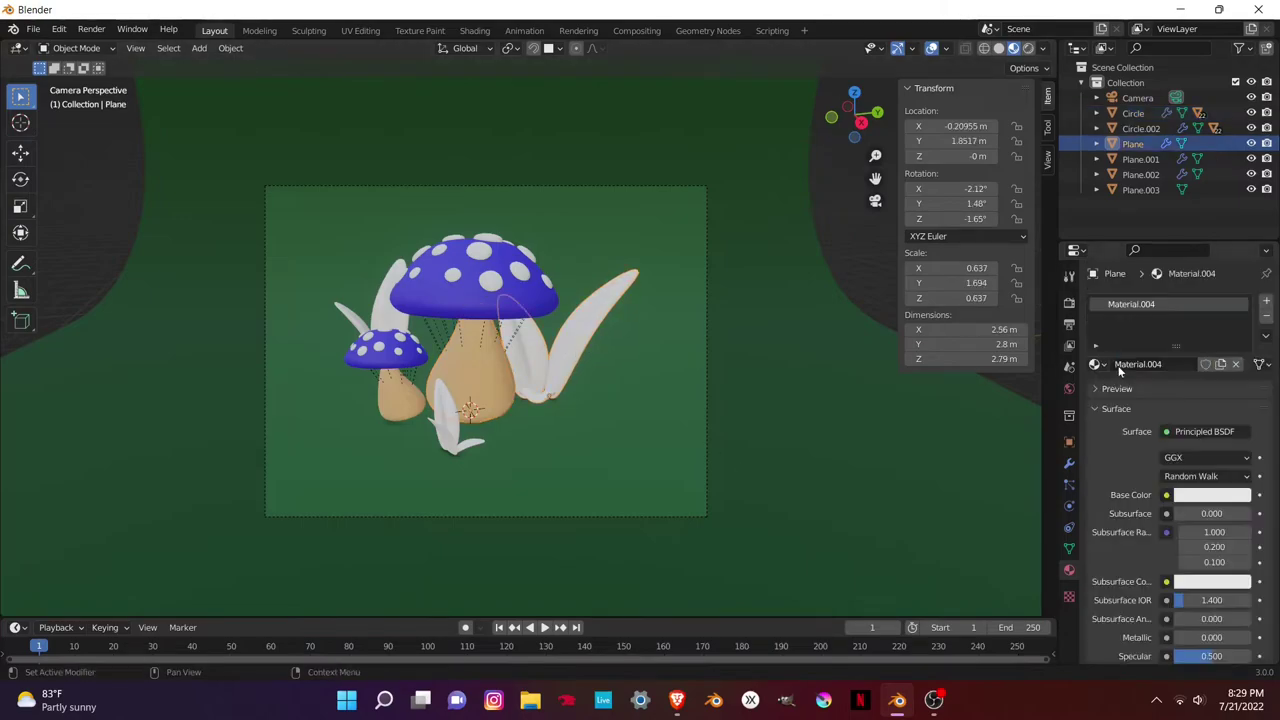
click(1211, 495)
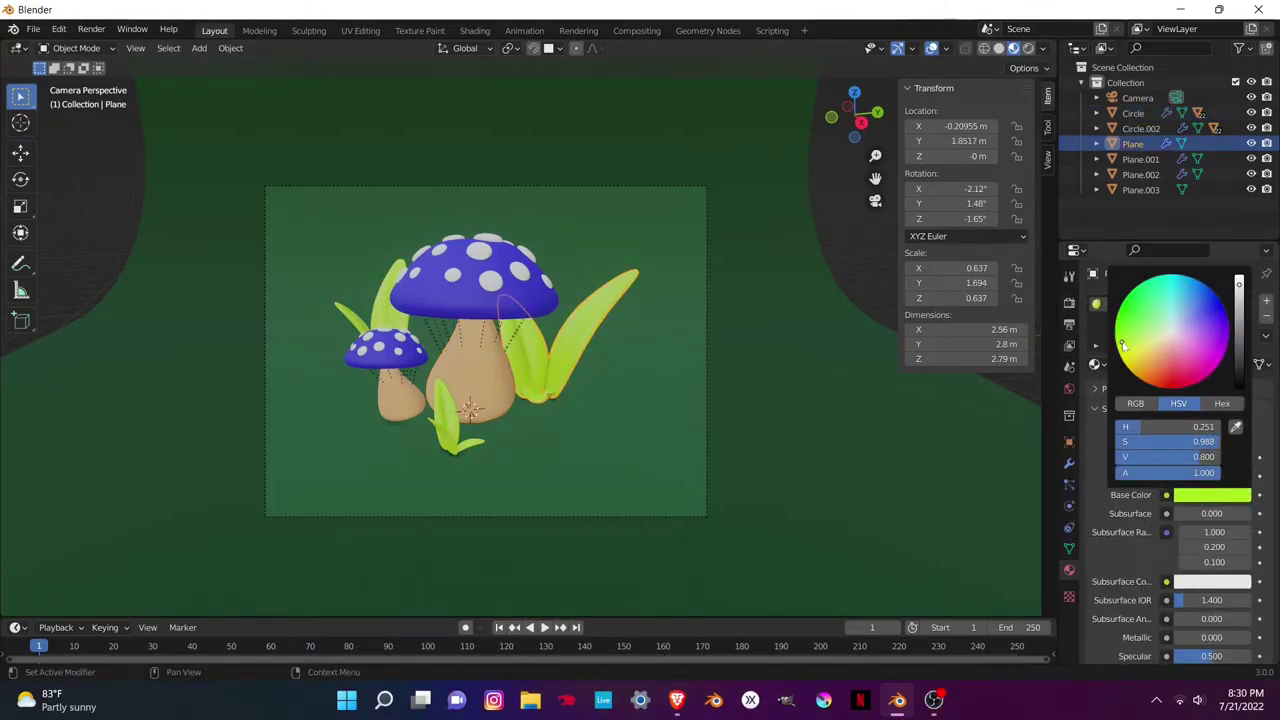
click(1211, 581)
double_click(1205, 513)
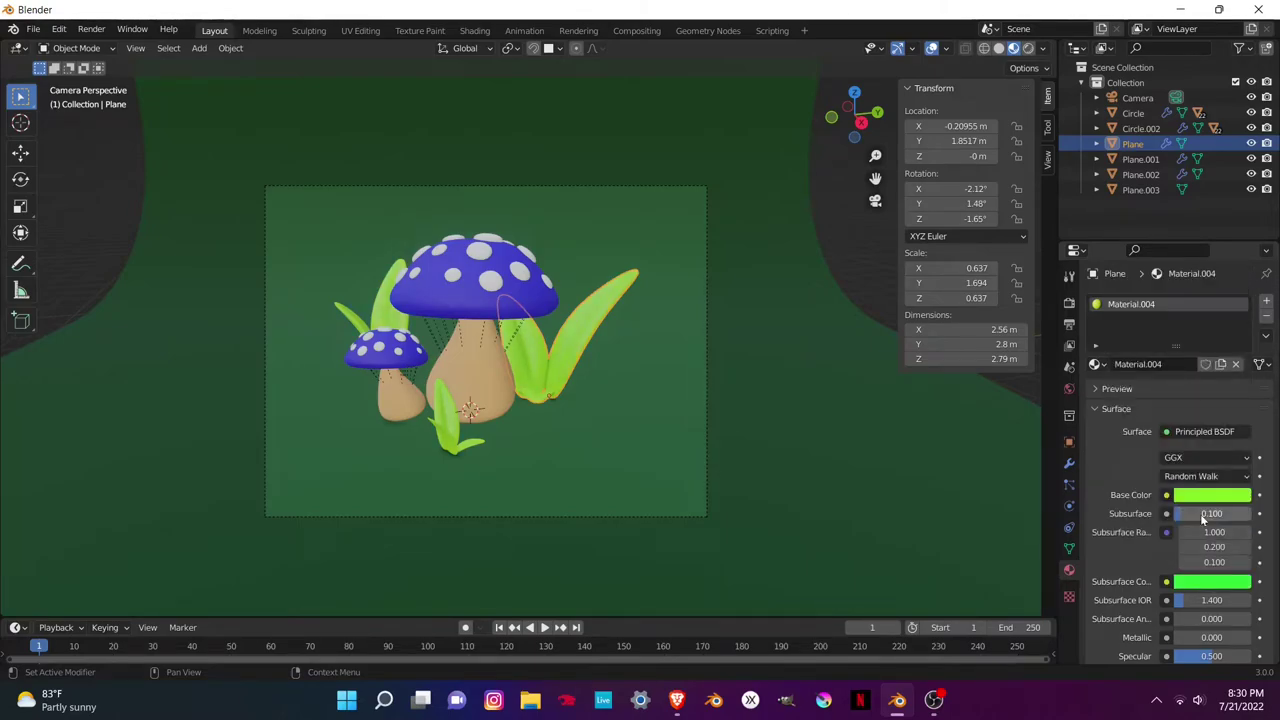
- Give the white cap spots a blue-violet emission glow at Emission Strength 5
click(490, 280)
scroll(1170, 450, down, 10)
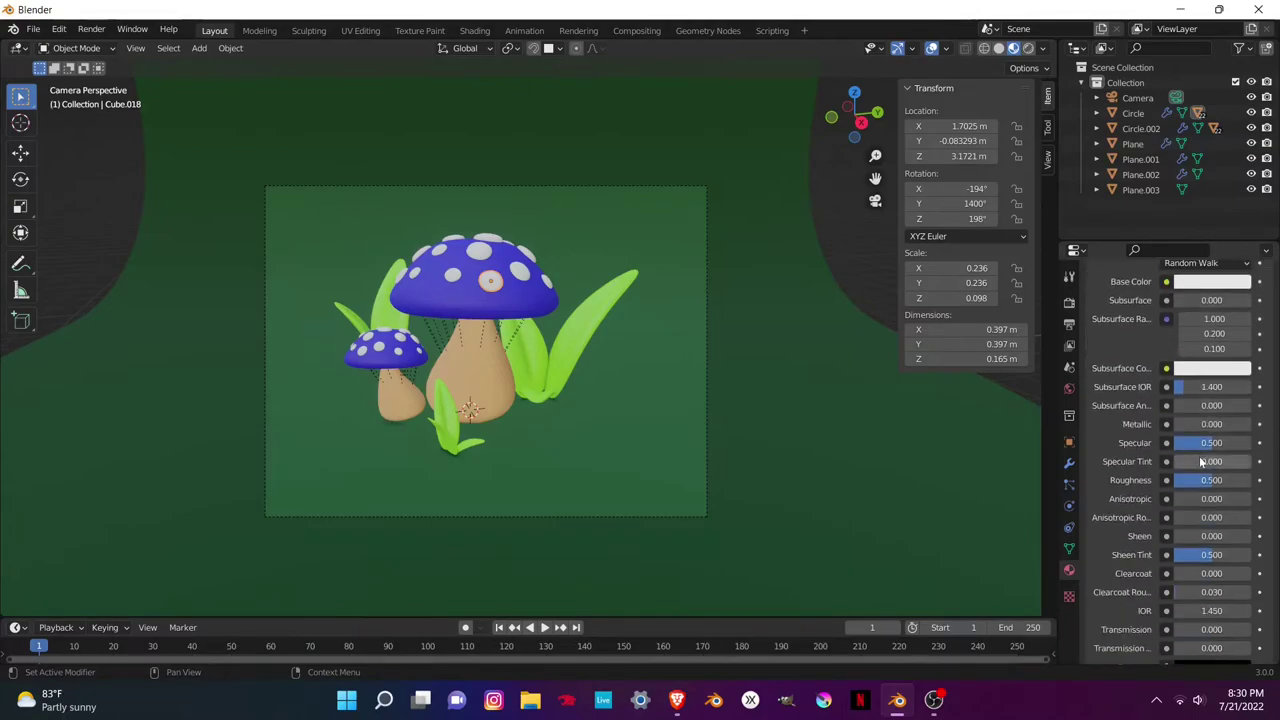
click(1211, 533)
drag(1172, 369, 1194, 337)
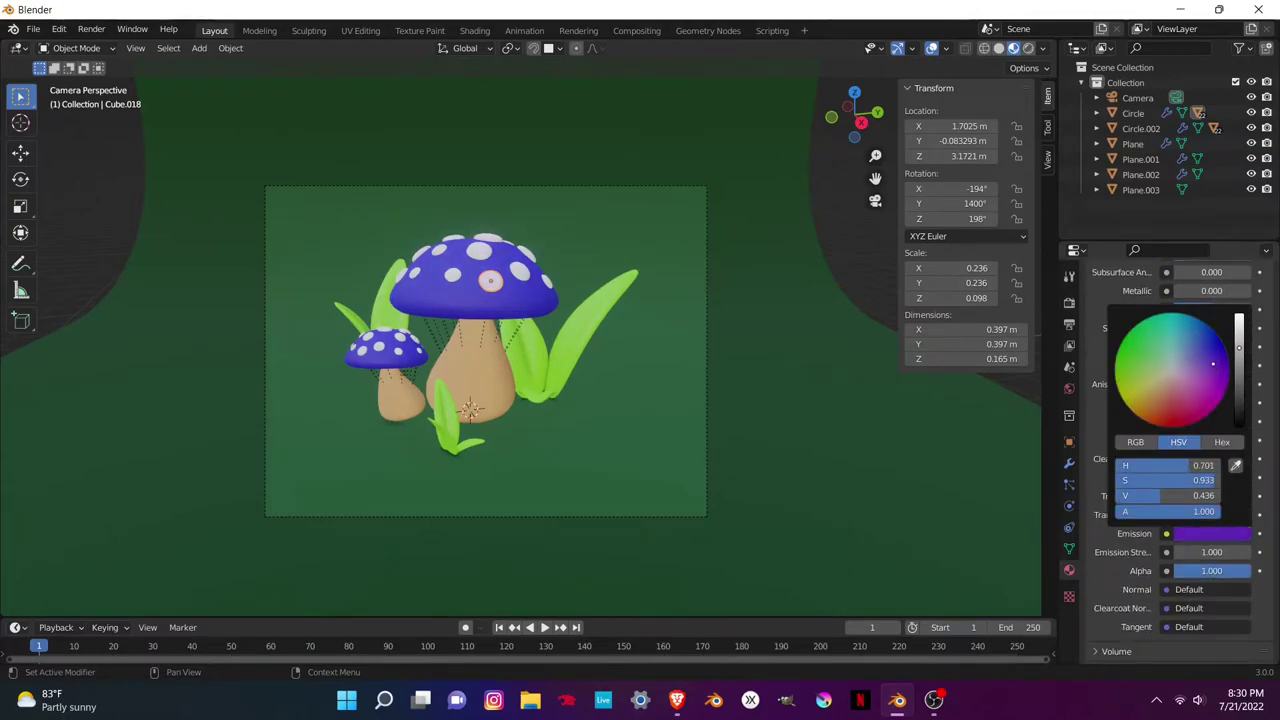
double_click(1210, 552)
text(5)
key(Return)
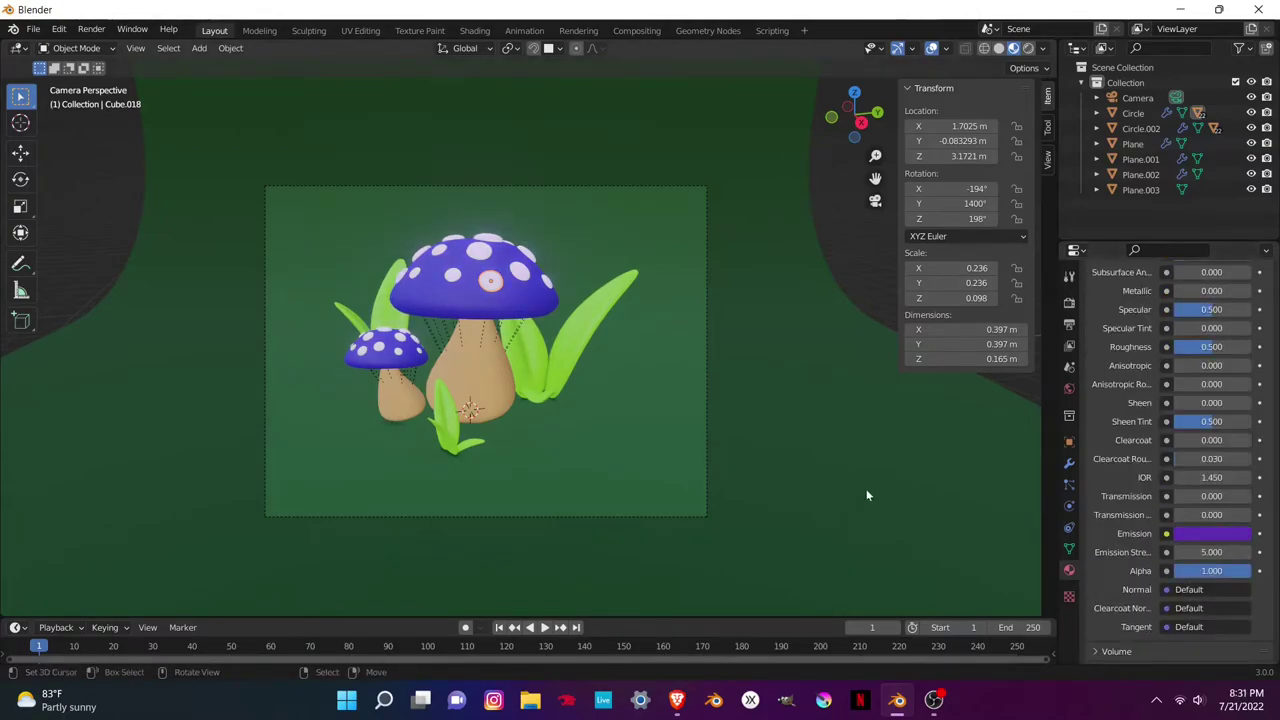
click(1211, 533)
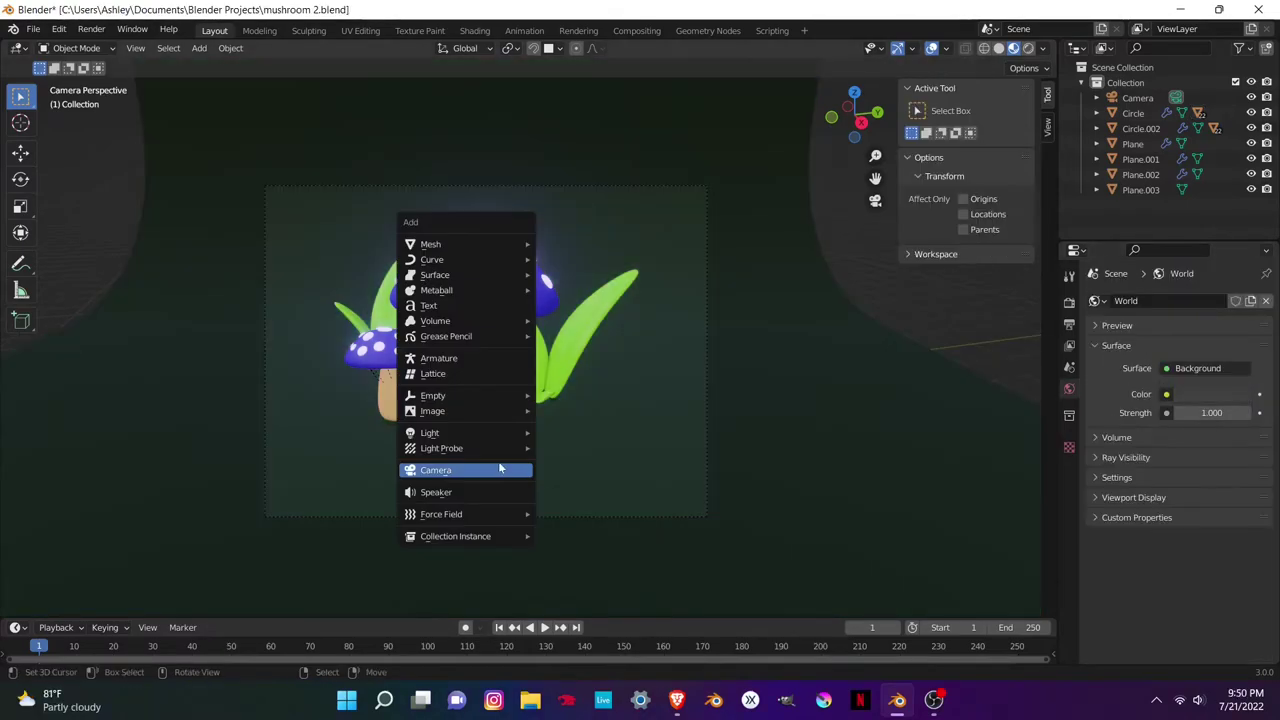
- Raise the new area light, tilt it -45° on X around the 3D cursor, and swing it around Z
key(g)
key(z)
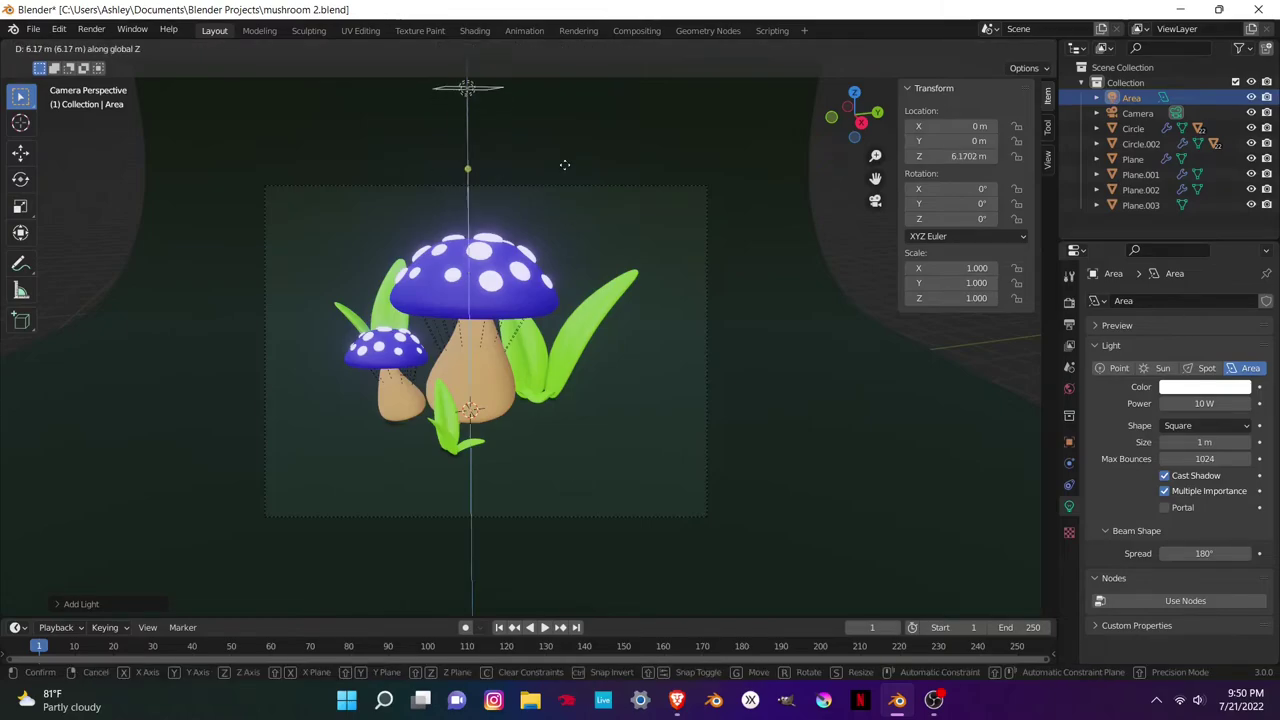
click(565, 170)
click(509, 48)
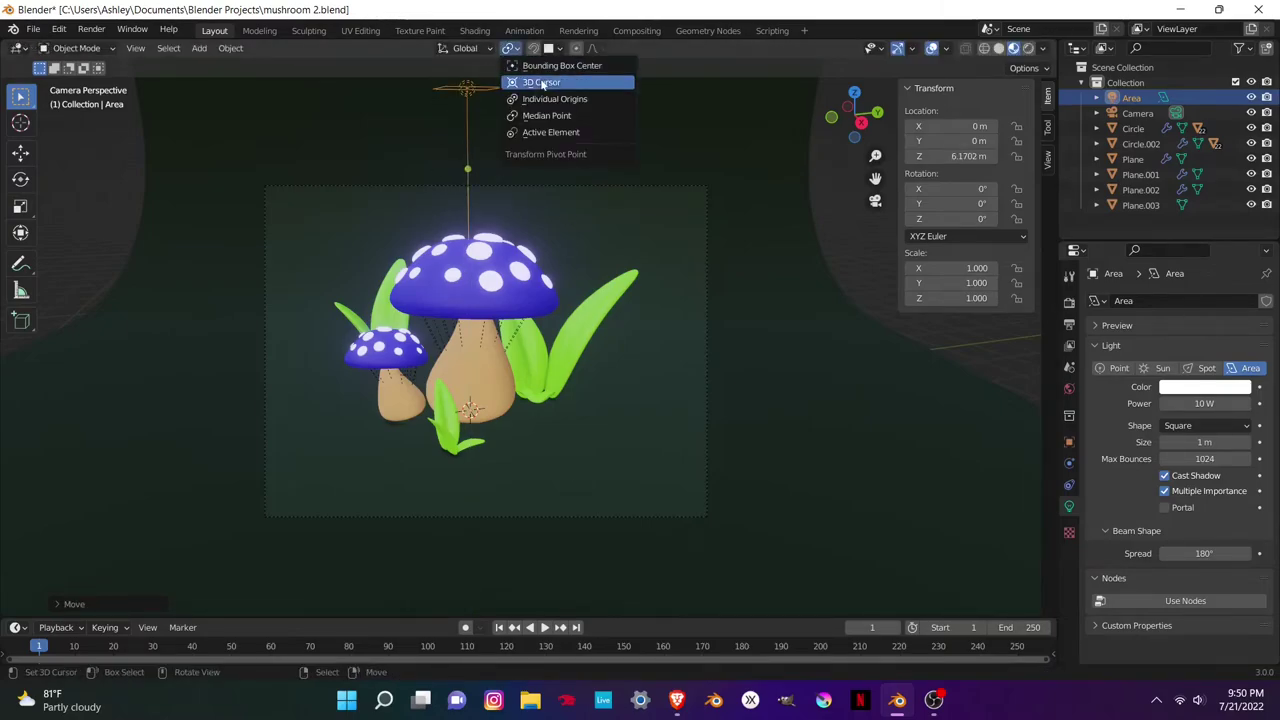
click(505, 83)
text(rx)
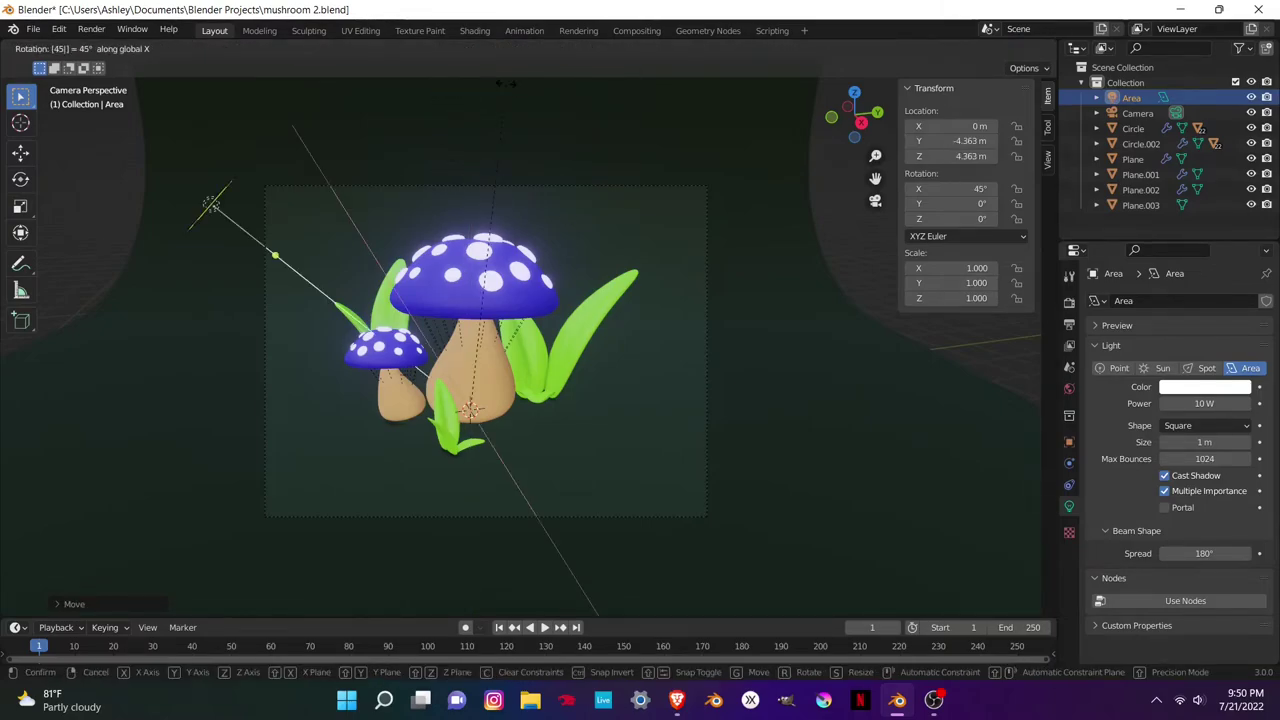
text(-45)
key(Return)
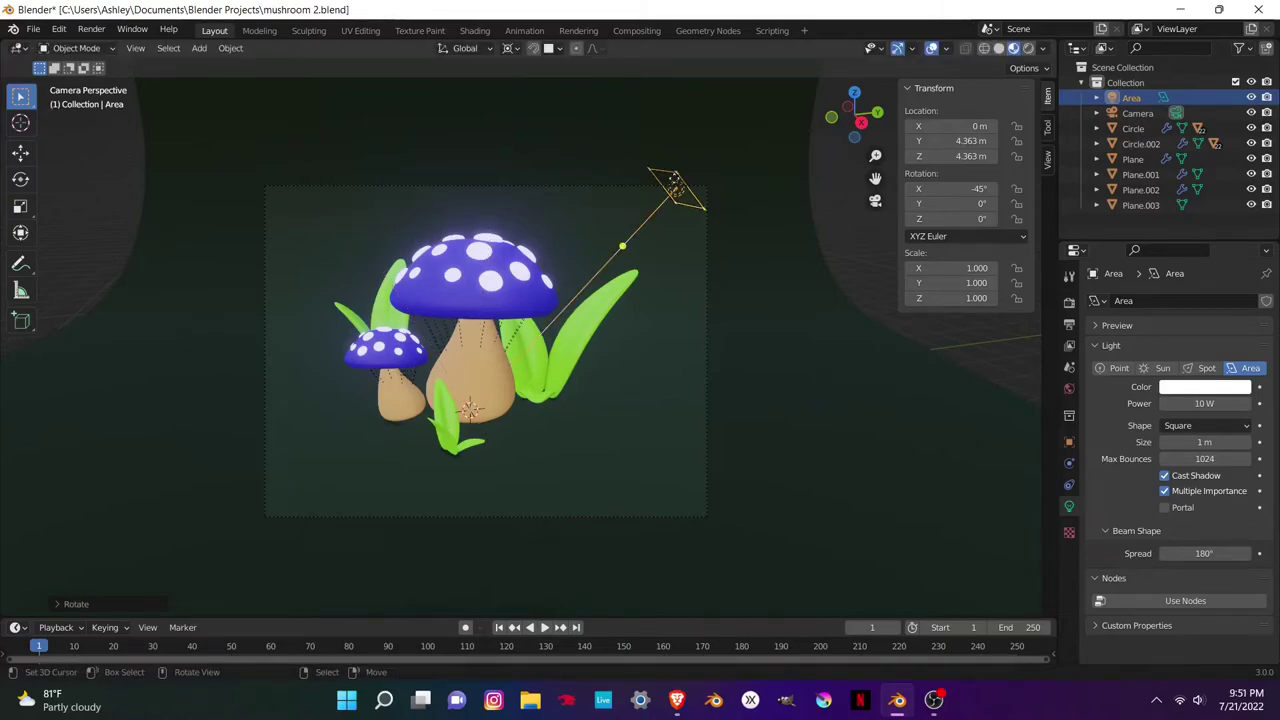
key(r)
key(z)
click(293, 140)
- Enlarge the area light, push it back along its axis, and preview rendered shading
drag(490, 163, 668, 106)
key(g)
key(z)
key(z)
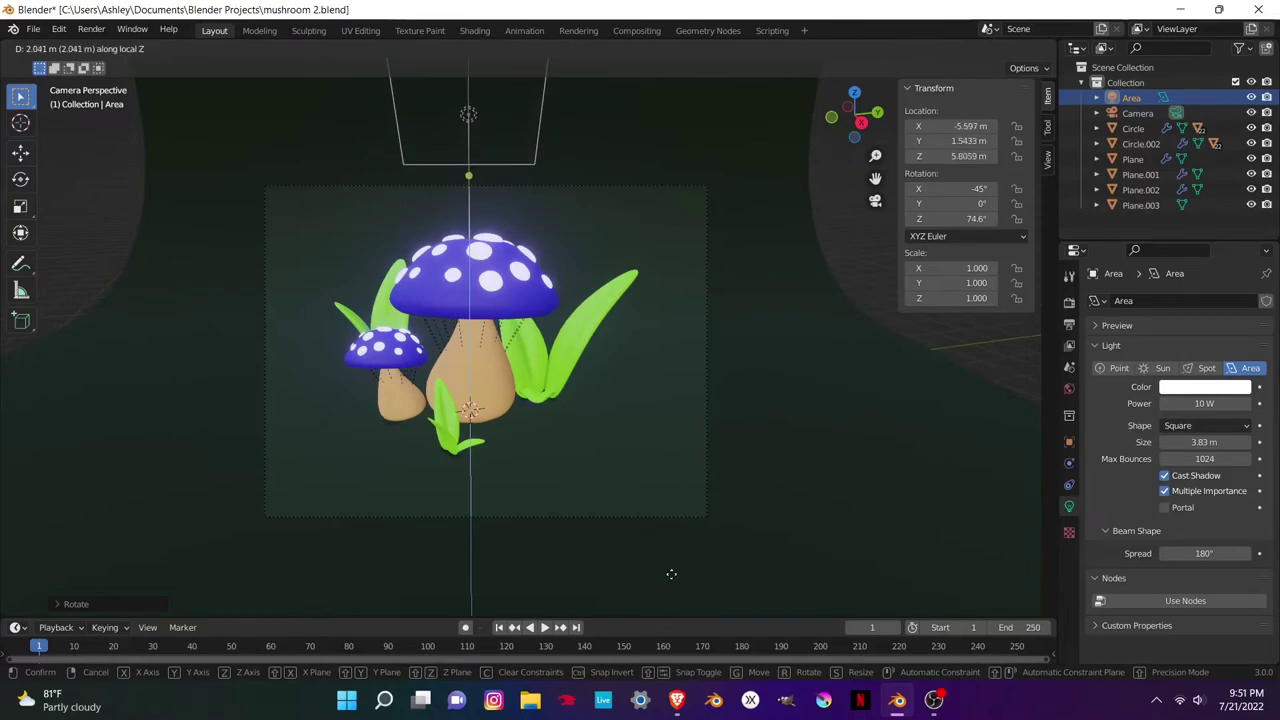
click(671, 554)
click(1042, 48)
click(957, 124)
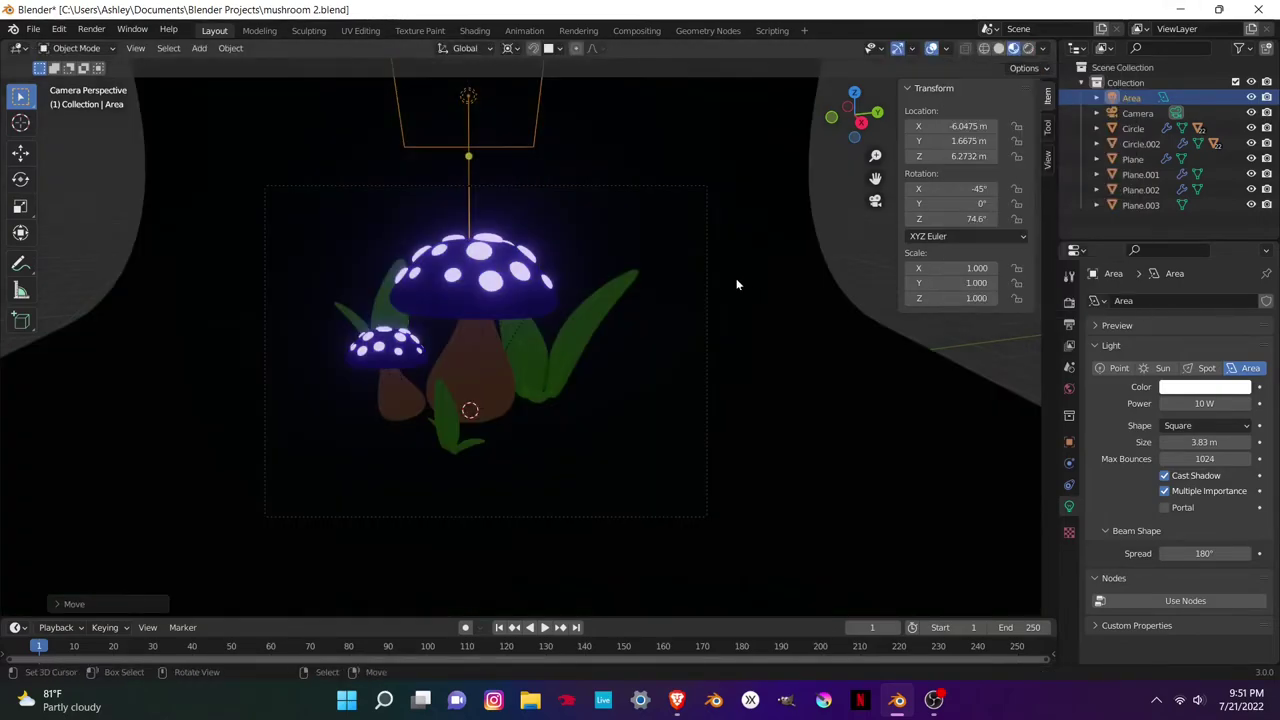
- Set the area light's power to 1500 W and raise it to about 8.86 m
double_click(1190, 403)
text(1500)
key(Return)
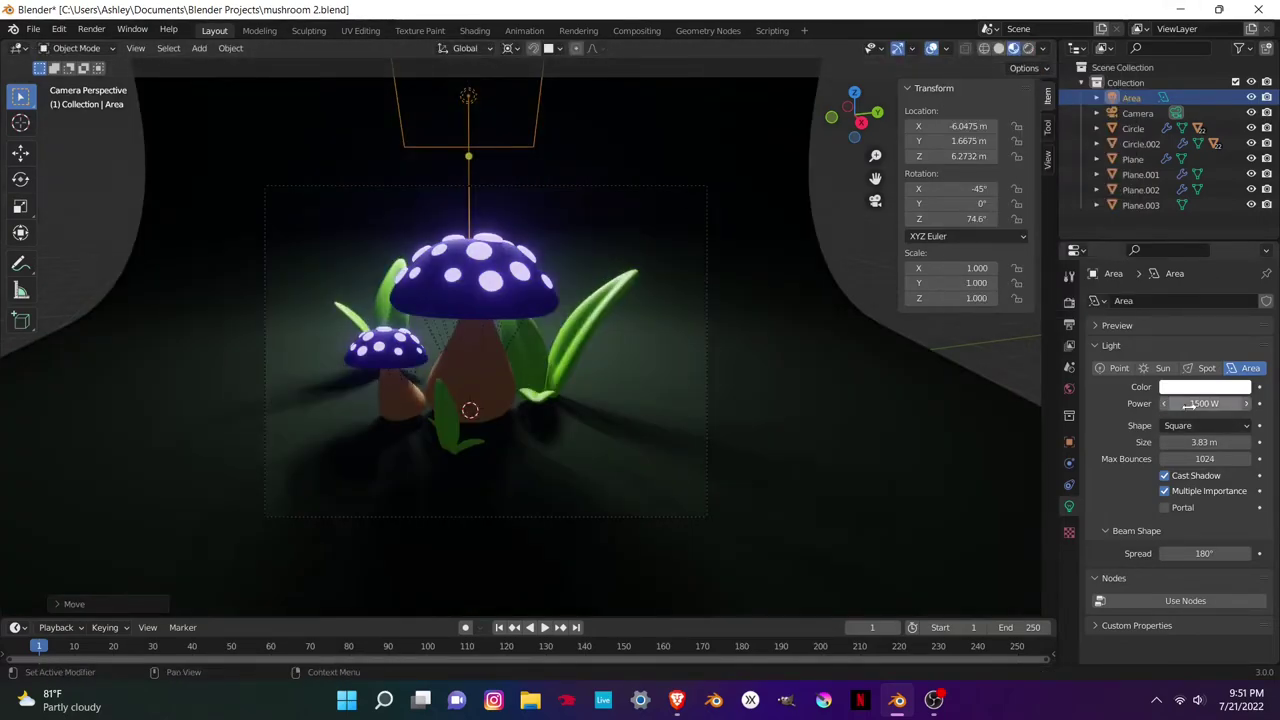
drag(469, 148, 469, 75)
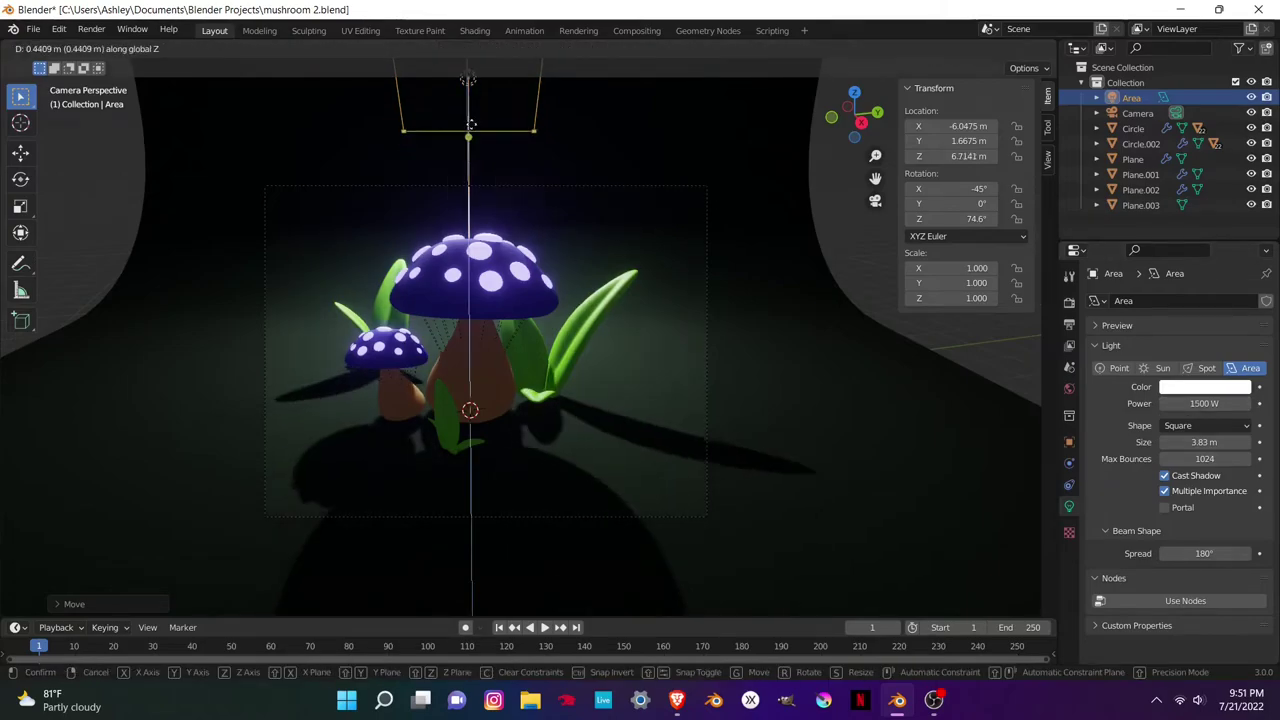
drag(460, 133, 462, 107)
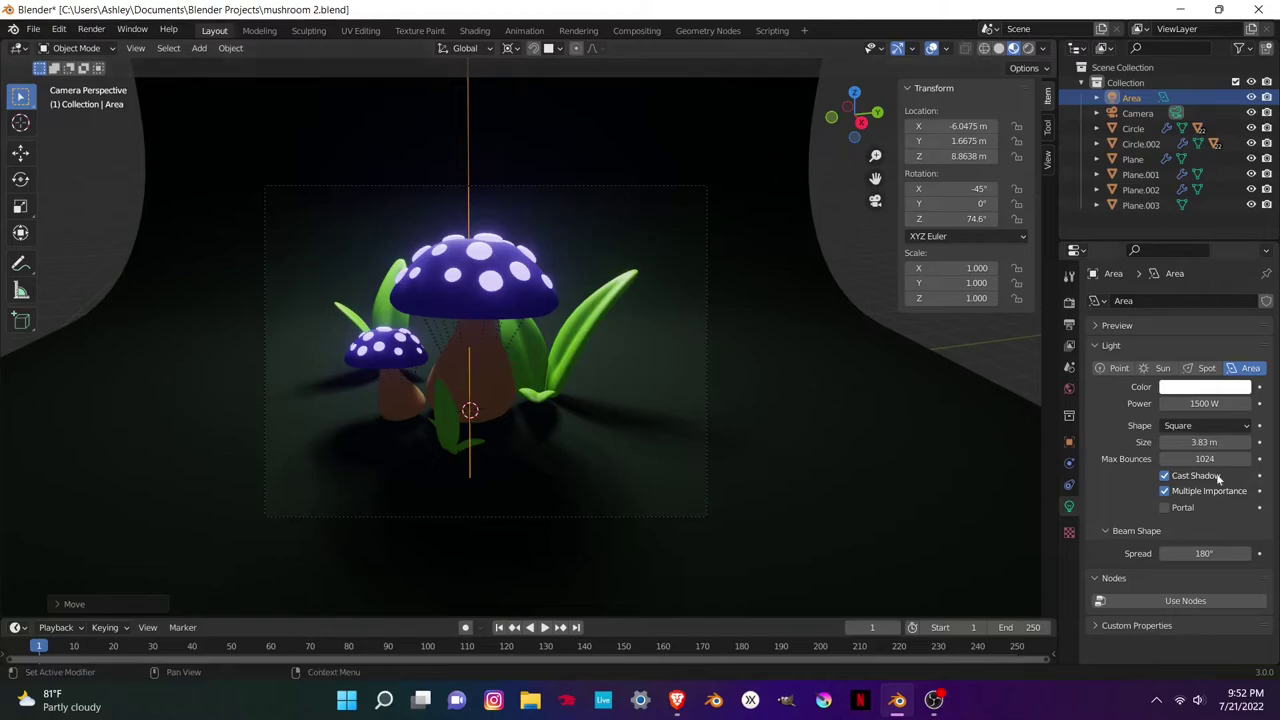
- Tint the area light dark green, then add a second area light
click(1205, 387)
click(1127, 225)
drag(1239, 190, 1239, 200)
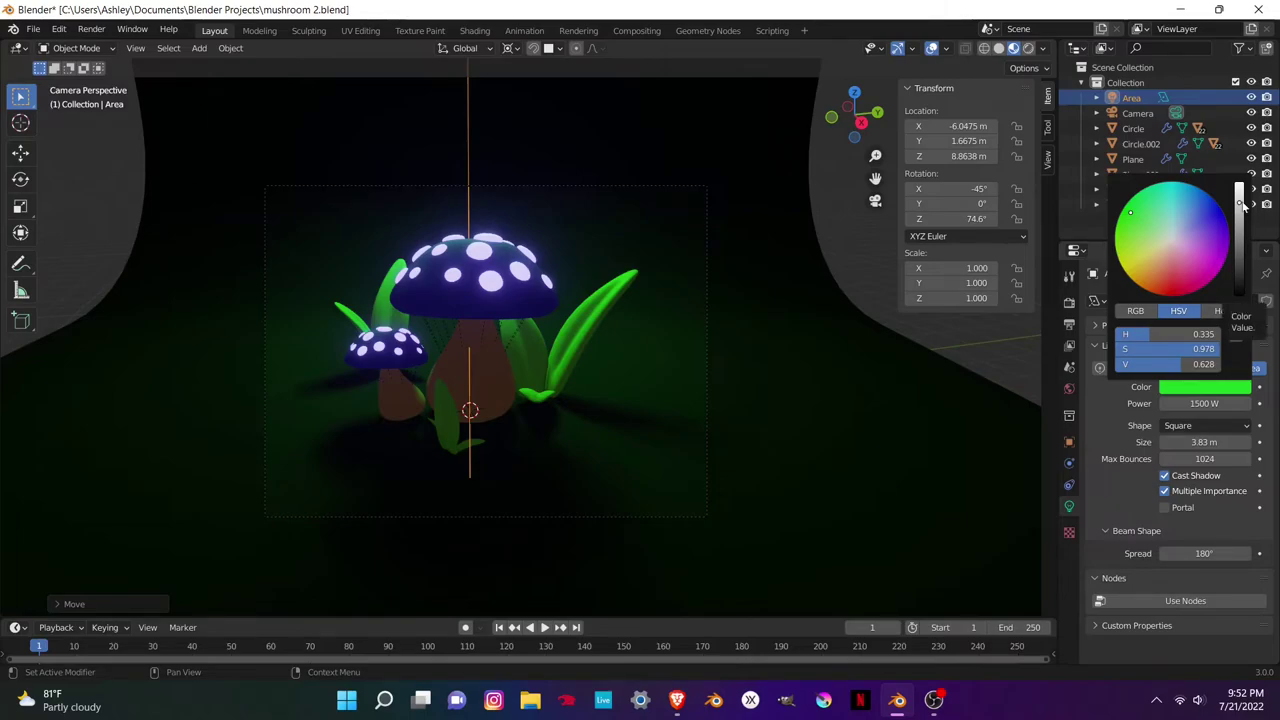
key(shift+a)
click(533, 470)
- Raise the new area light above the big cap with 500 W power and 2.96 m size
key(g)
key(z)
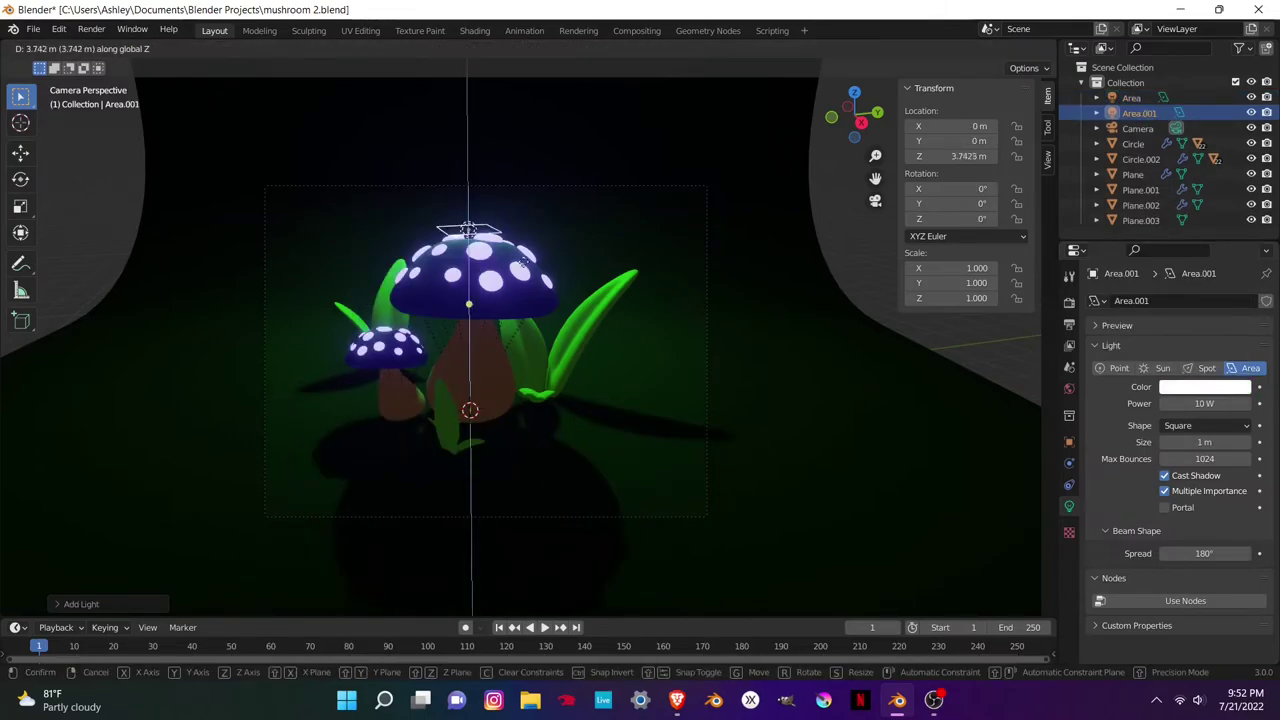
click(468, 157)
drag(505, 158, 513, 158)
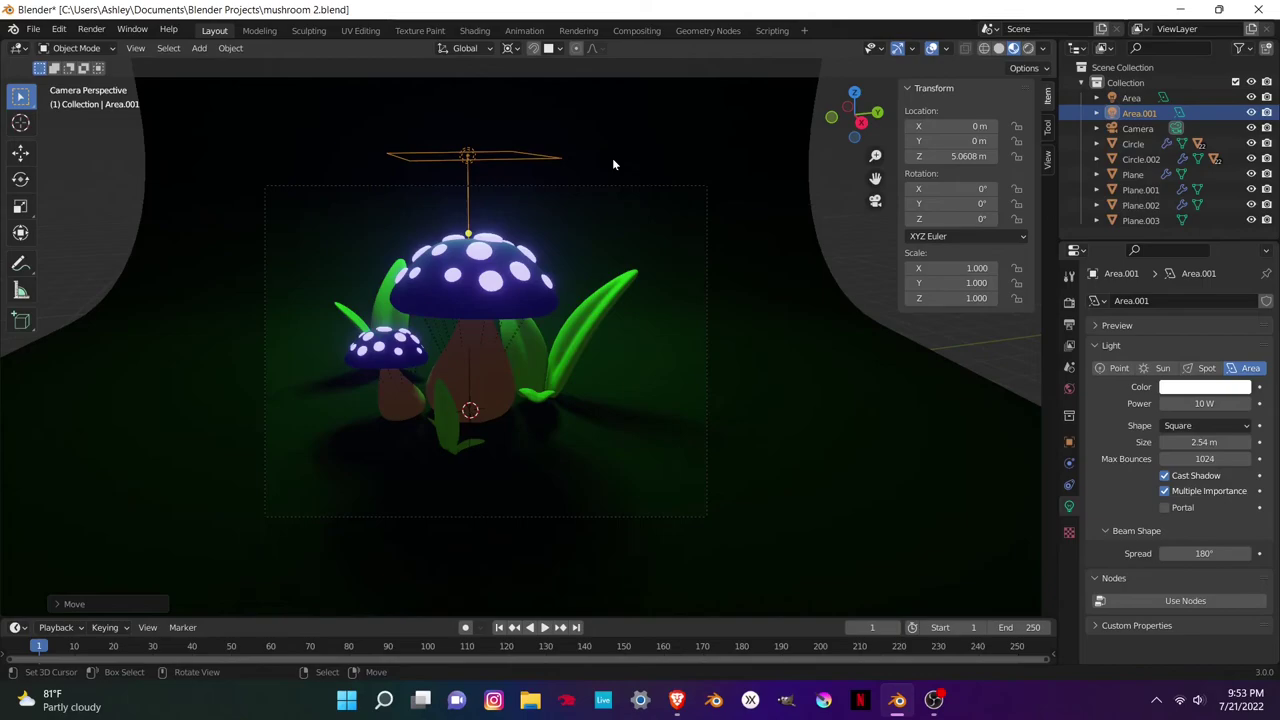
double_click(1197, 403)
text(500)
key(Return)
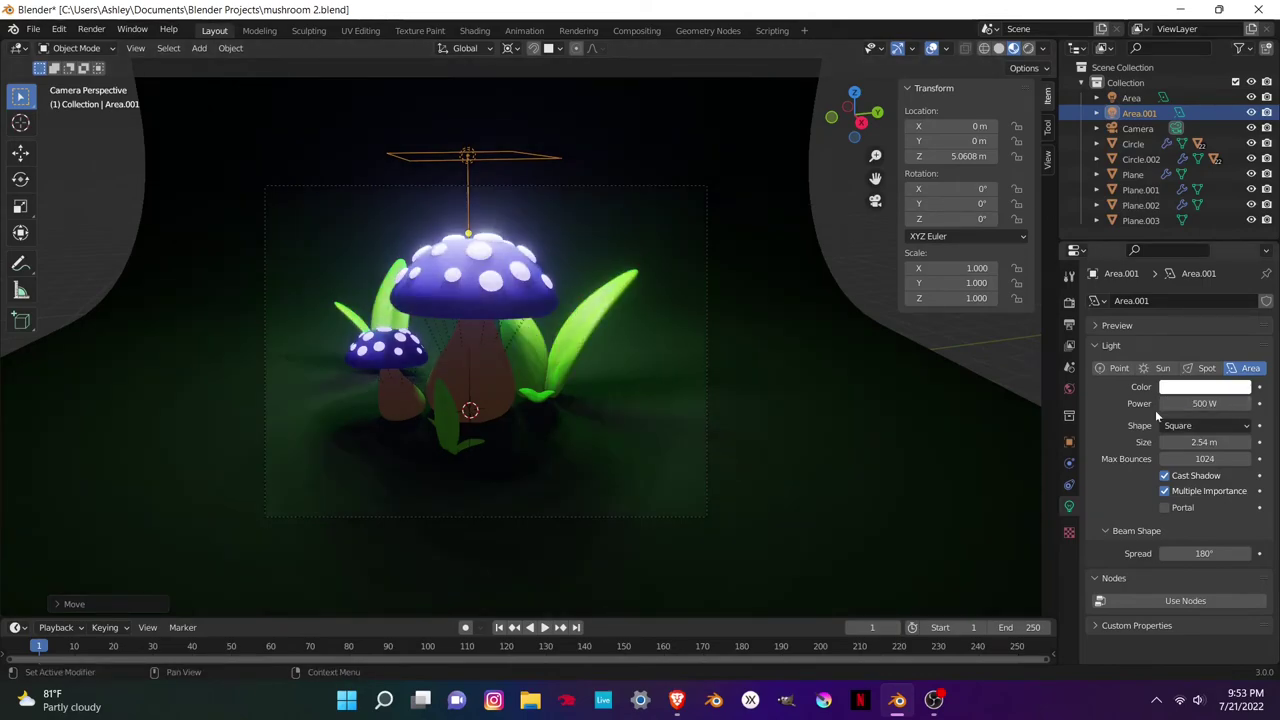
drag(1204, 442, 1230, 442)
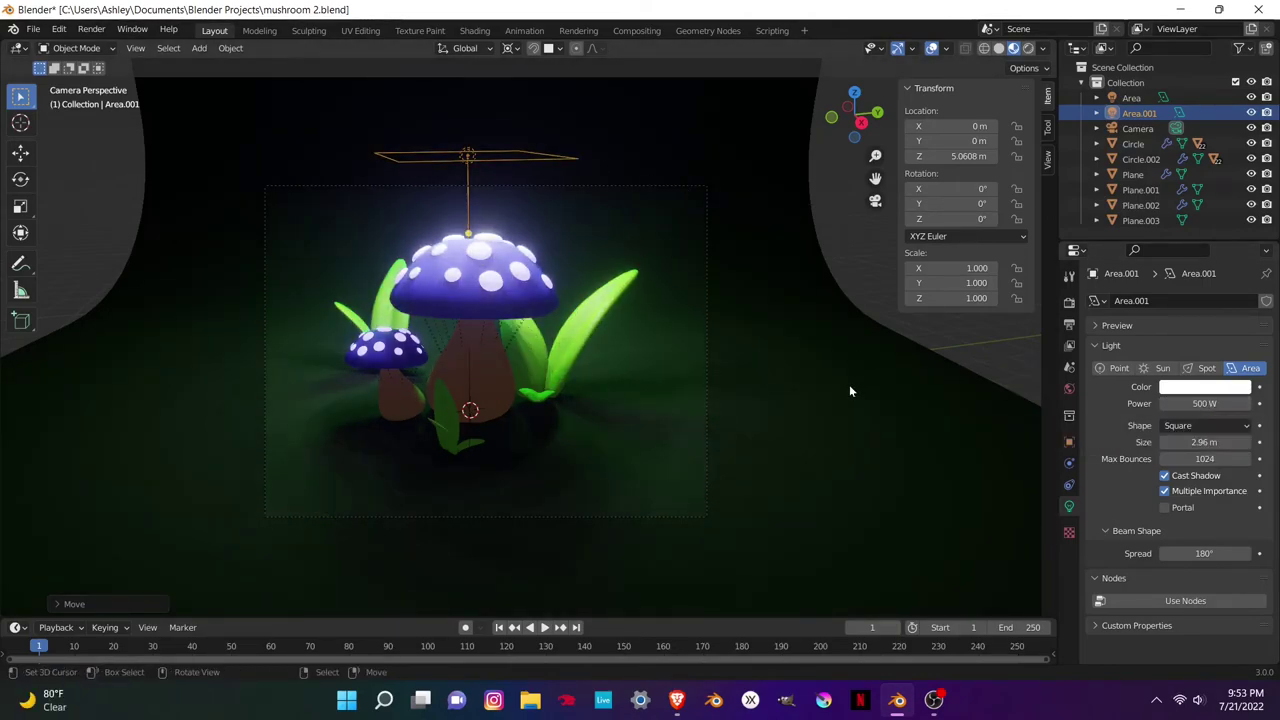
scroll(540, 170, down, 2)
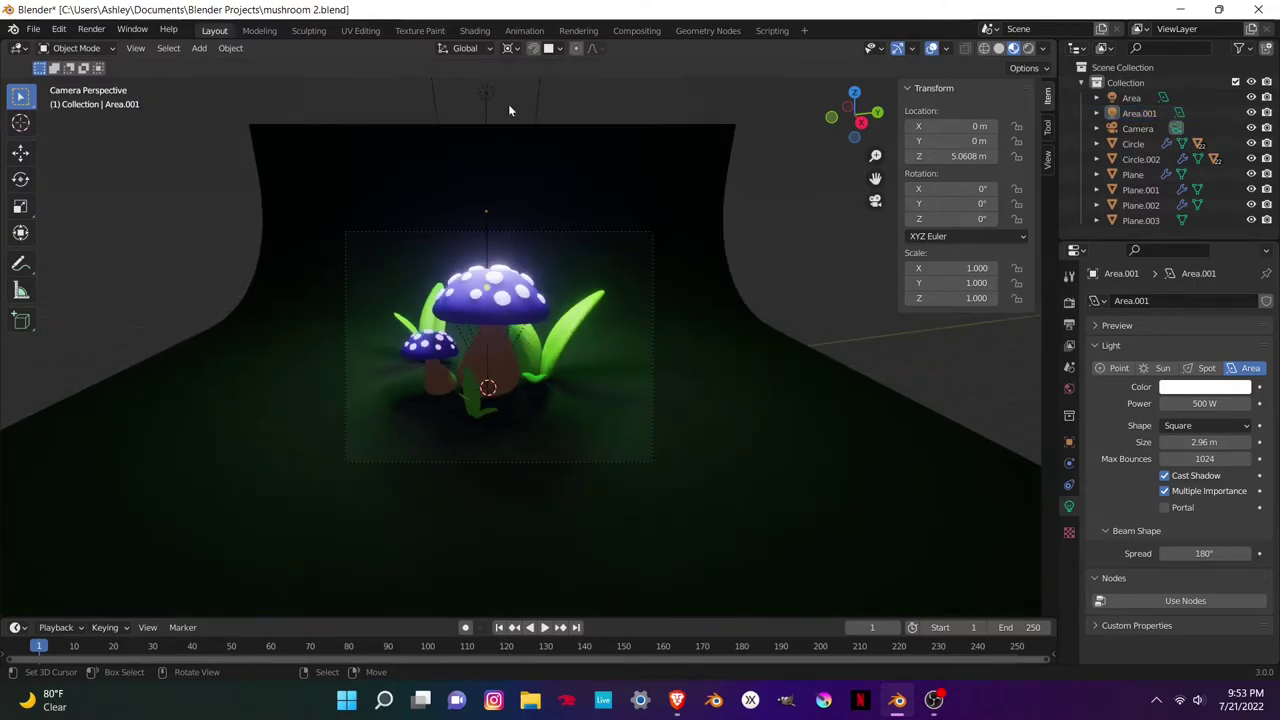
- Duplicate the green area light and swing it to shine in from the right
click(505, 115)
key(shift+d)
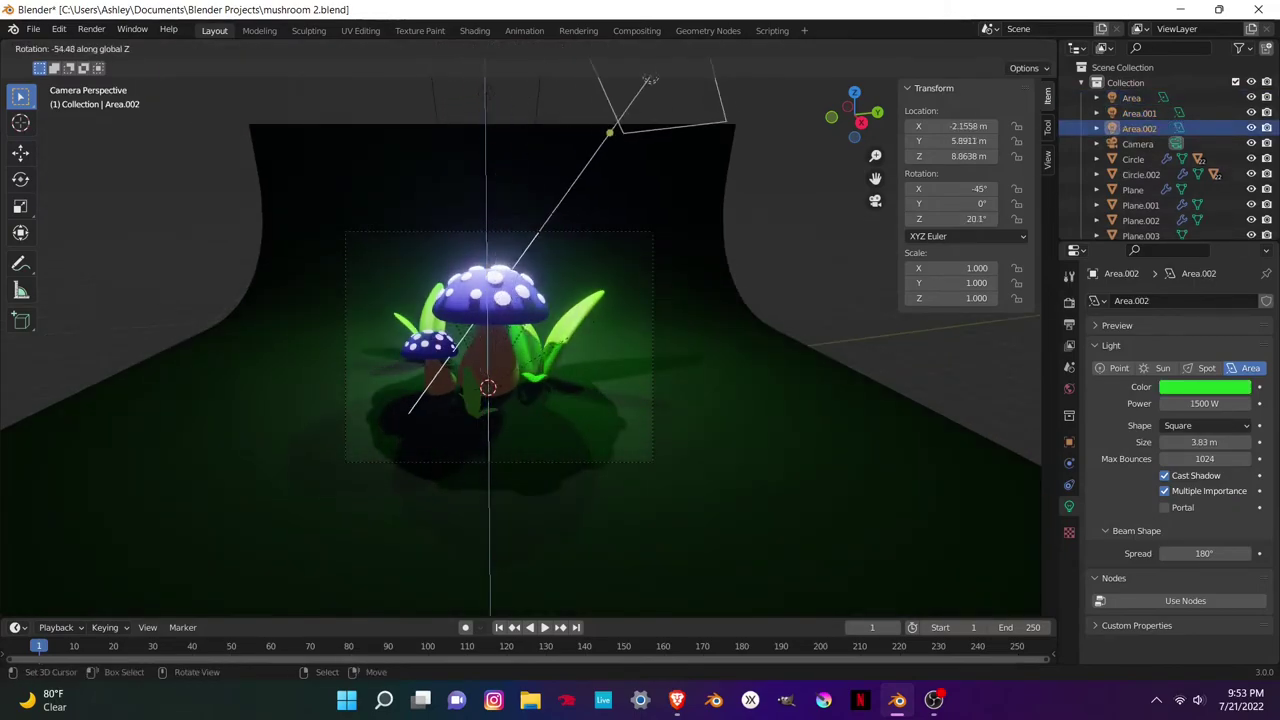
click(734, 328)
key(r)
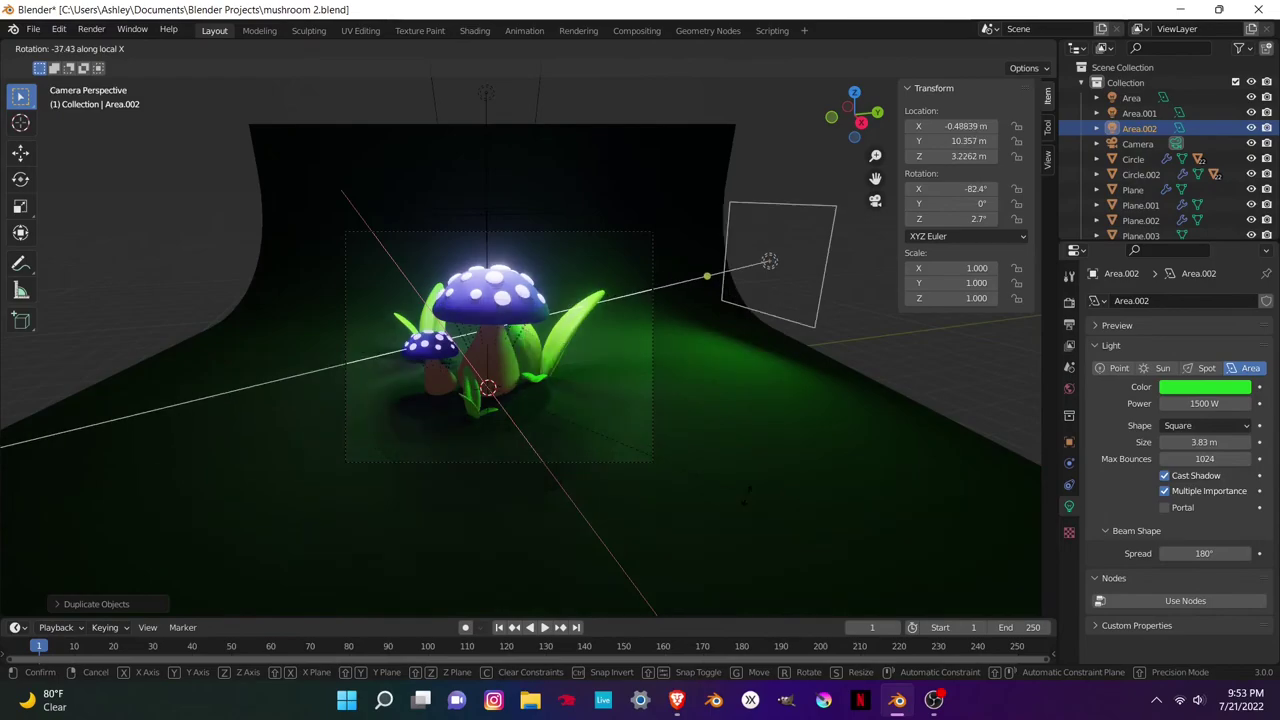
click(746, 508)
key(g)
key(z)
key(z)
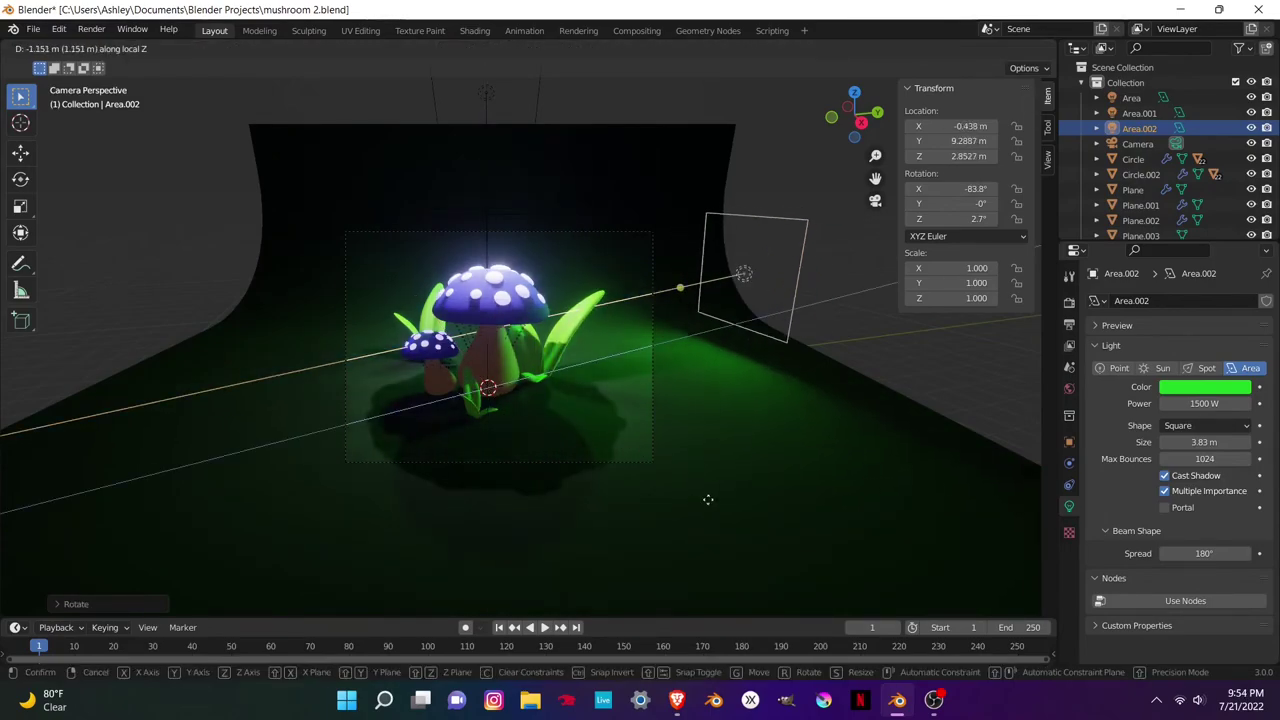
click(698, 505)
- Set the right-hand light to 500 W pale yellow, tilt it slightly on X, and add a point light
double_click(1204, 403)
text(500)
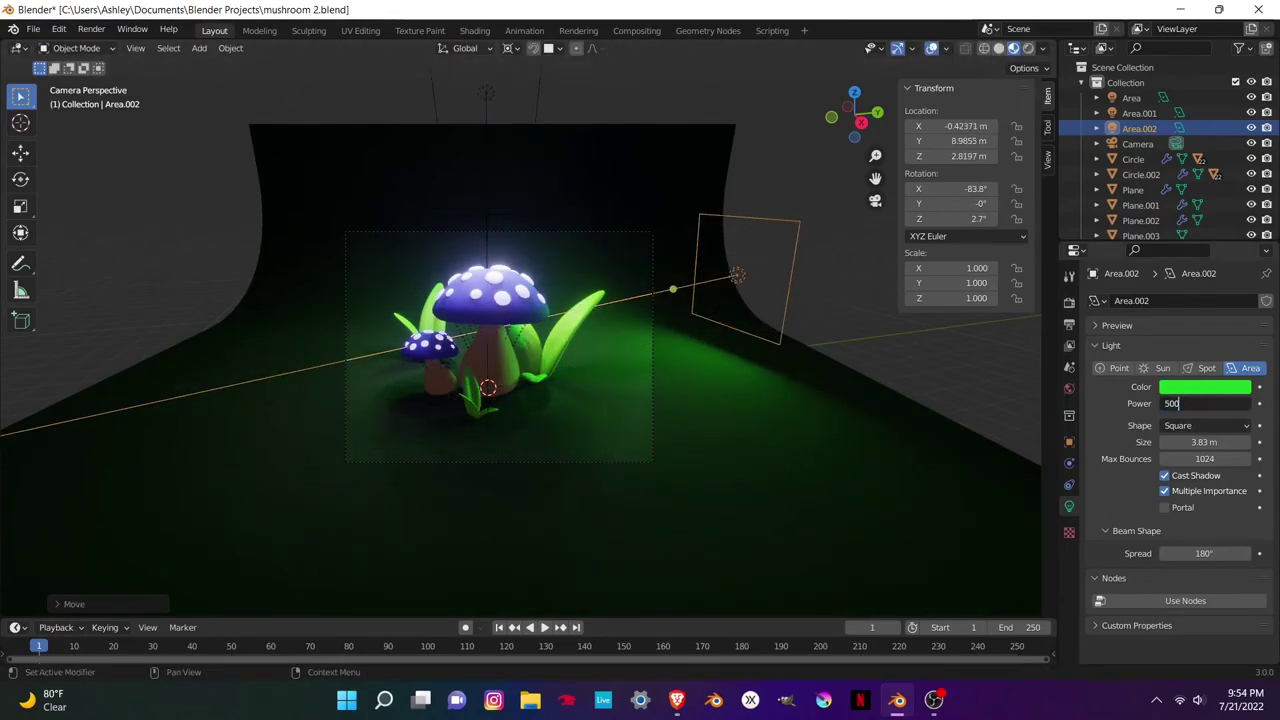
key(Return)
click(1204, 387)
click(1210, 210)
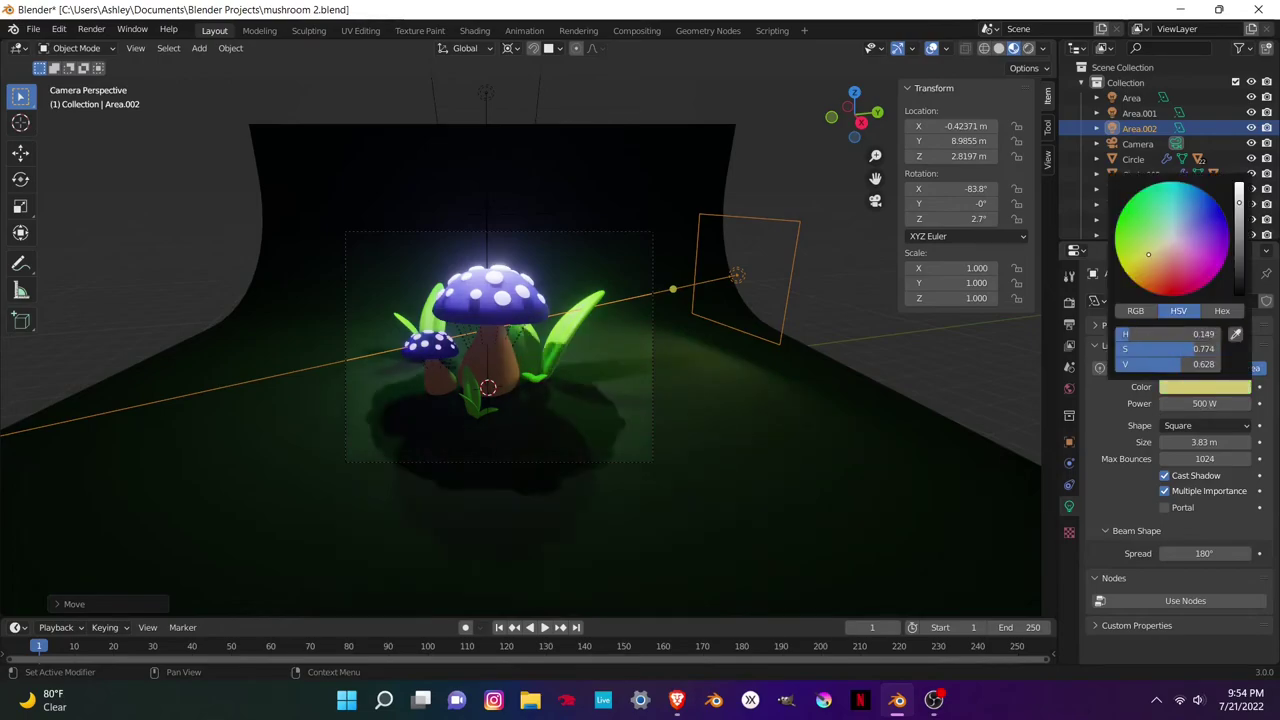
key(r)
key(x)
click(738, 284)
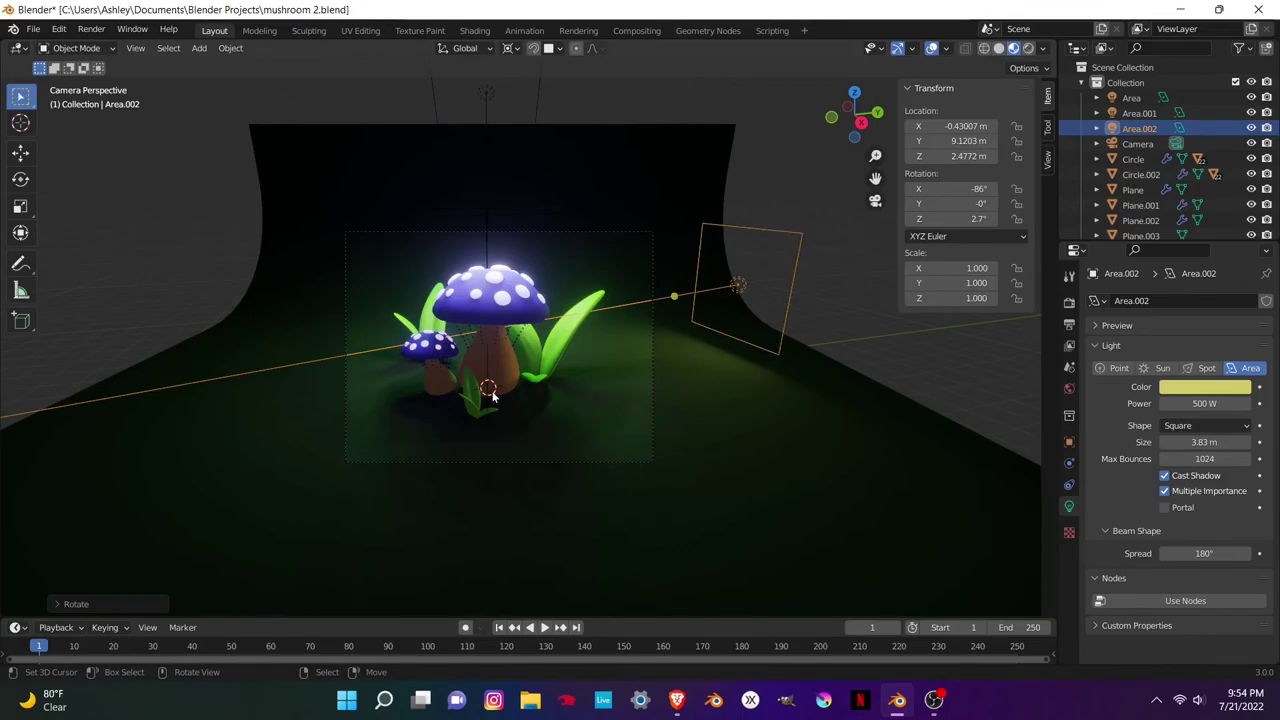
key(shift+a)
click(550, 393)
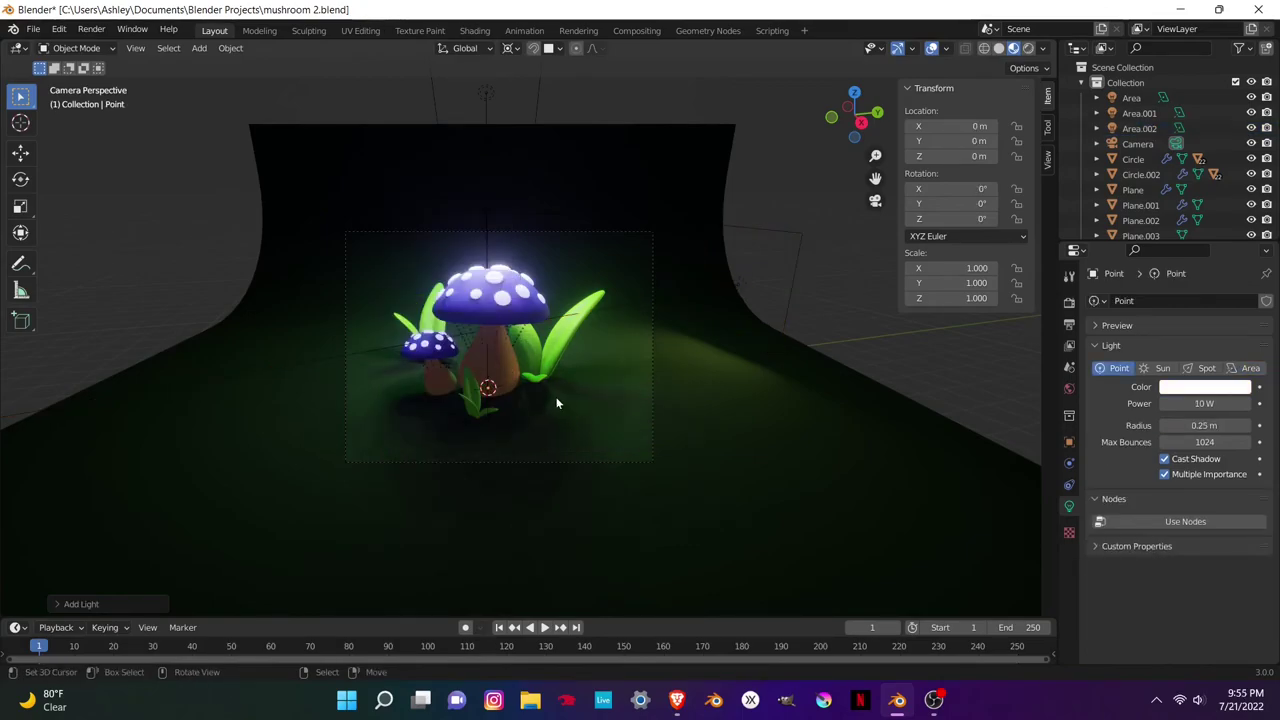
- Place the point light low at the left at 2000 W, colour it light blue, and render with F12
key(g)
click(557, 362)
click(1204, 403)
text(2000)
key(Return)
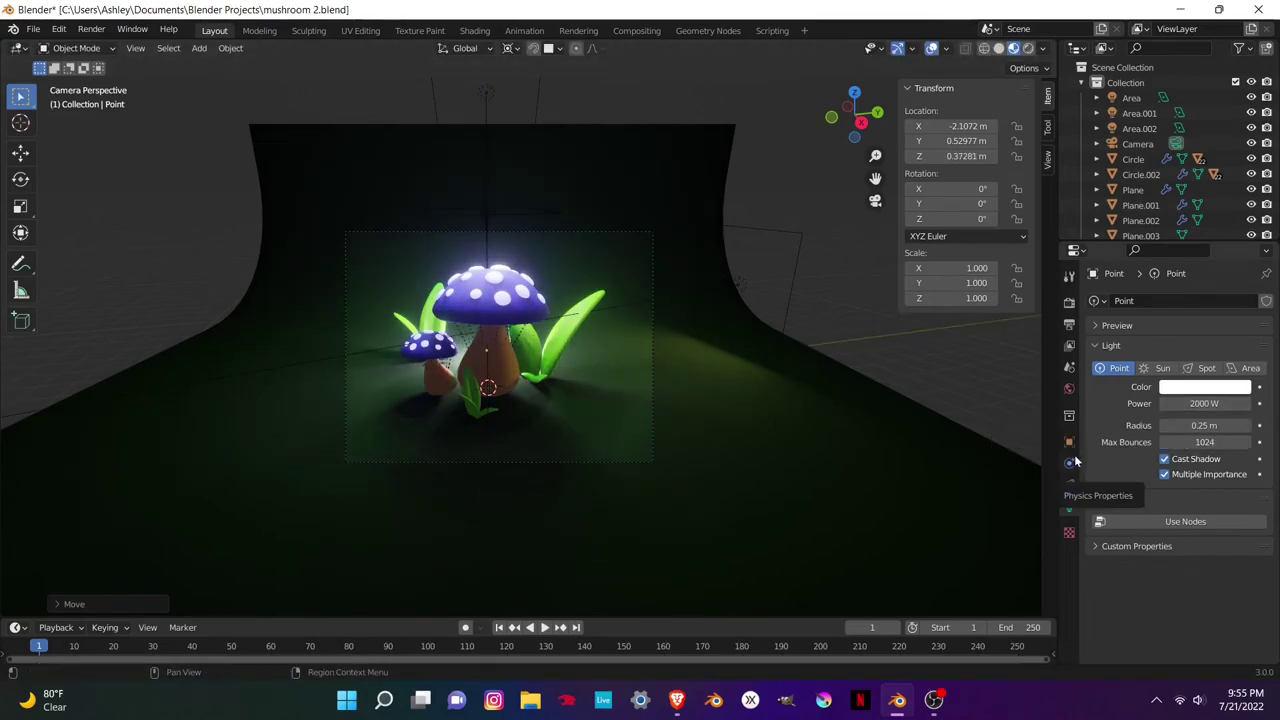
key(g)
click(695, 463)
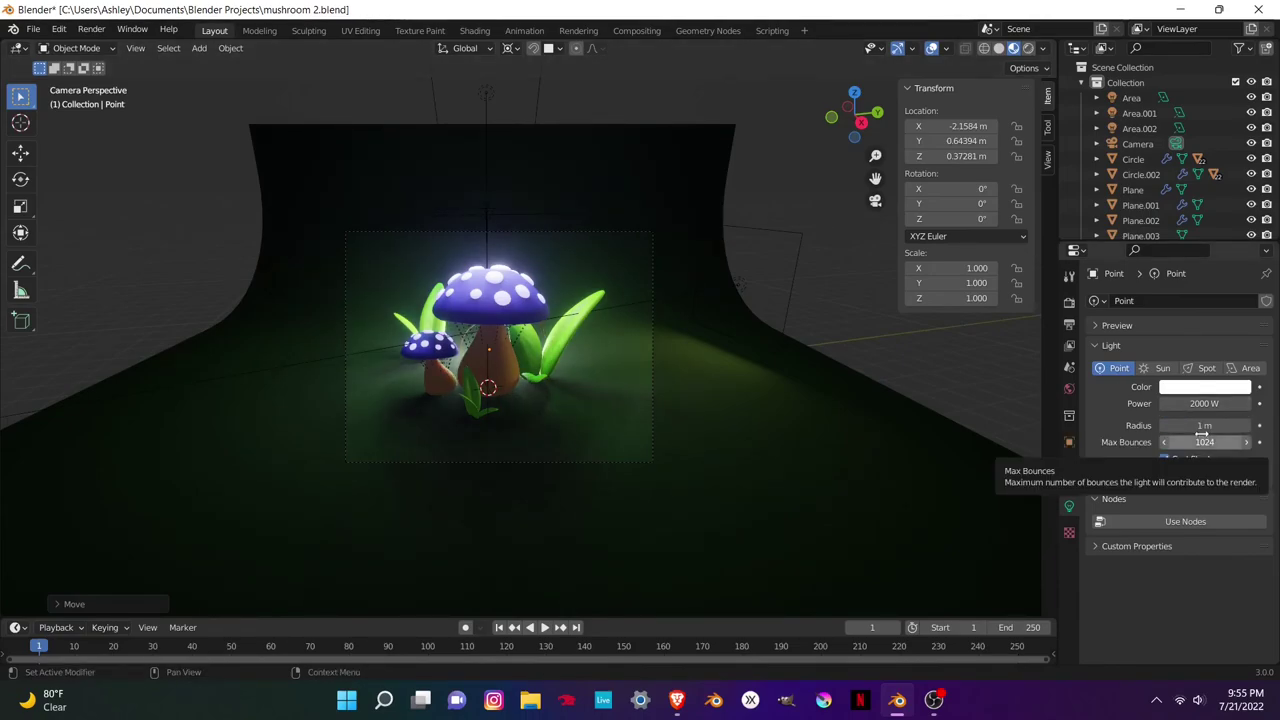
click(1205, 387)
drag(1178, 238, 1184, 225)
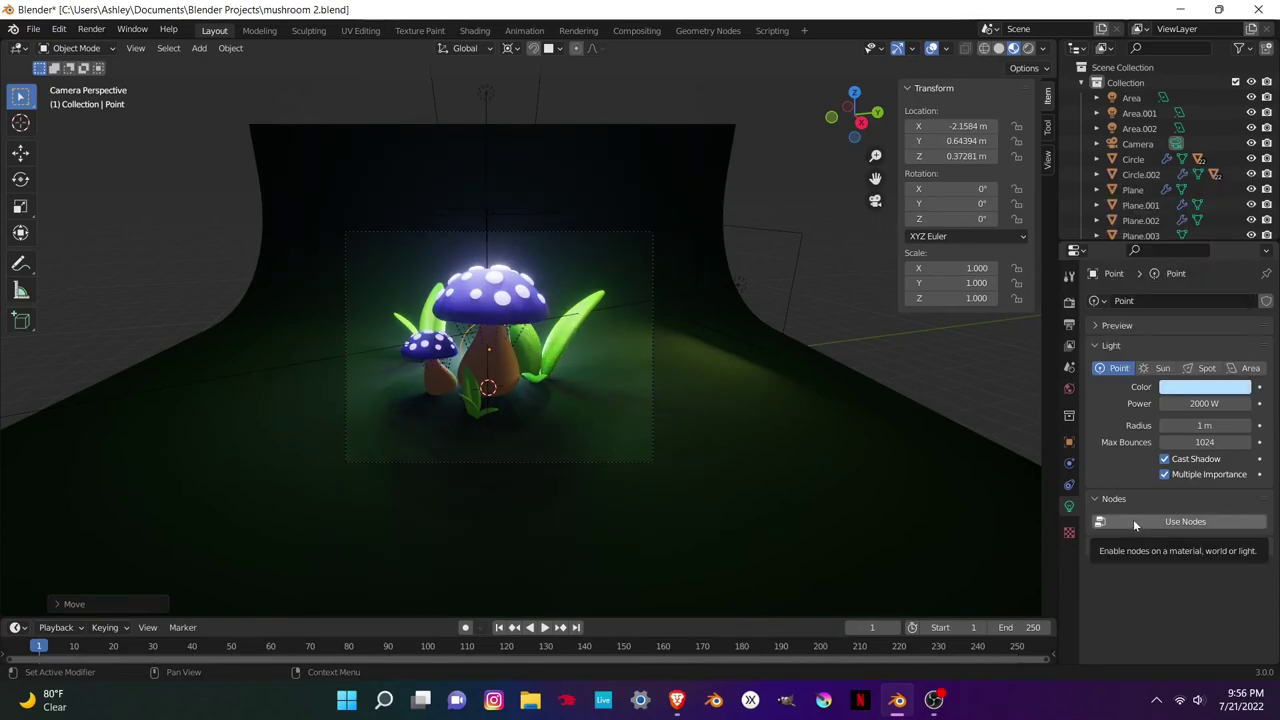
key(F12)
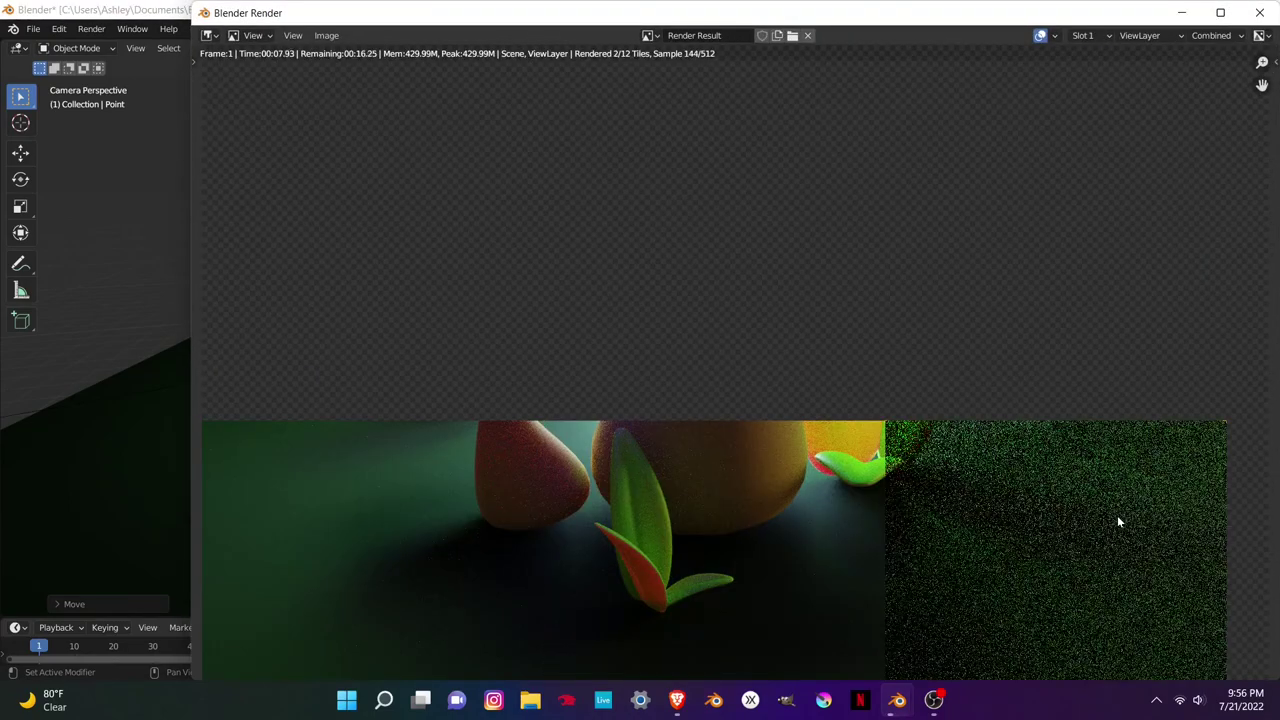